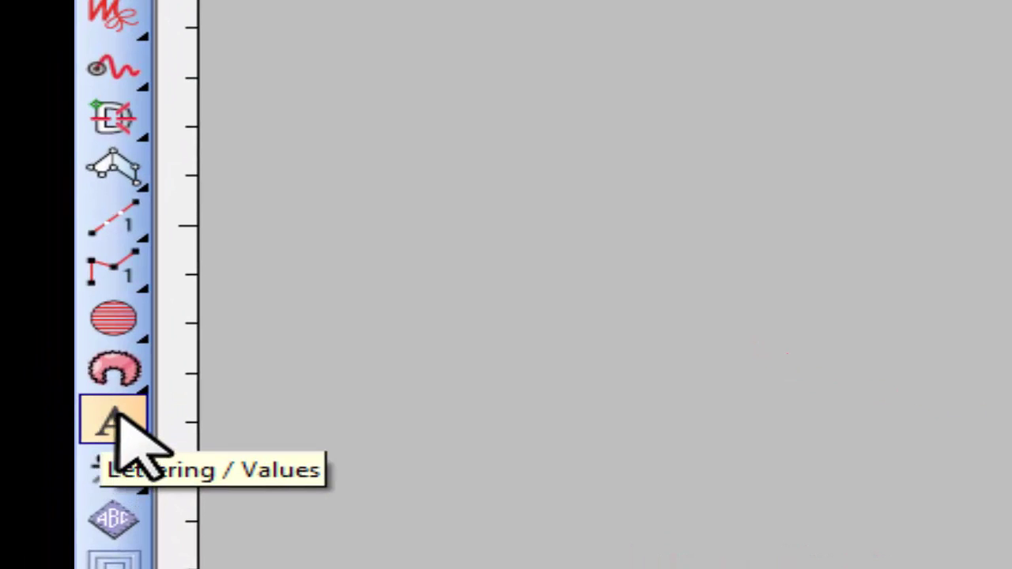
- Activate the Lettering tool and look through its object properties
click(119, 411)
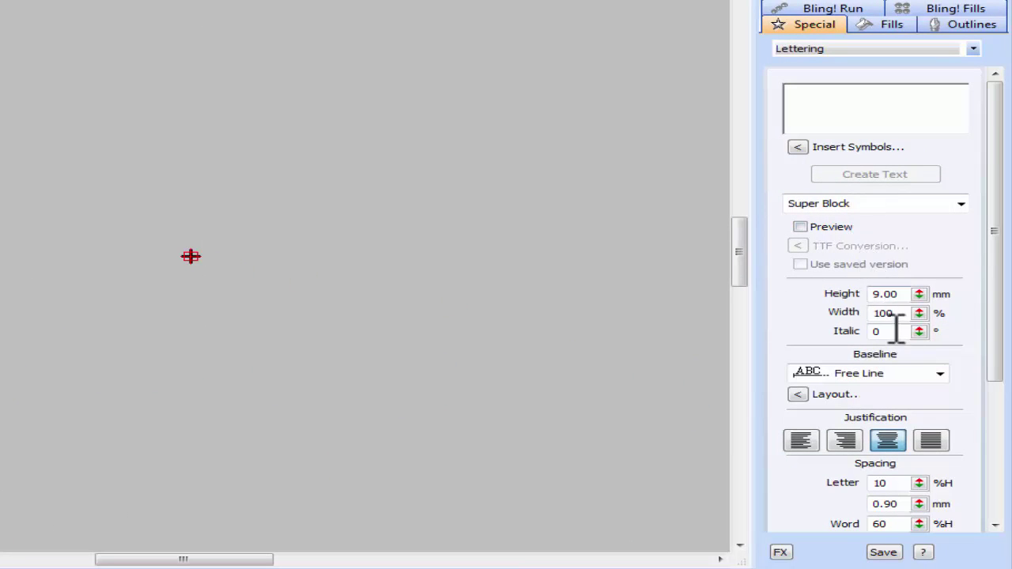
mouse_move(995, 197)
mouse_down()
mouse_move(976, 361)
mouse_move(1004, 197)
mouse_move(999, 345)
mouse_move(994, 232)
mouse_move(1003, 192)
mouse_up()
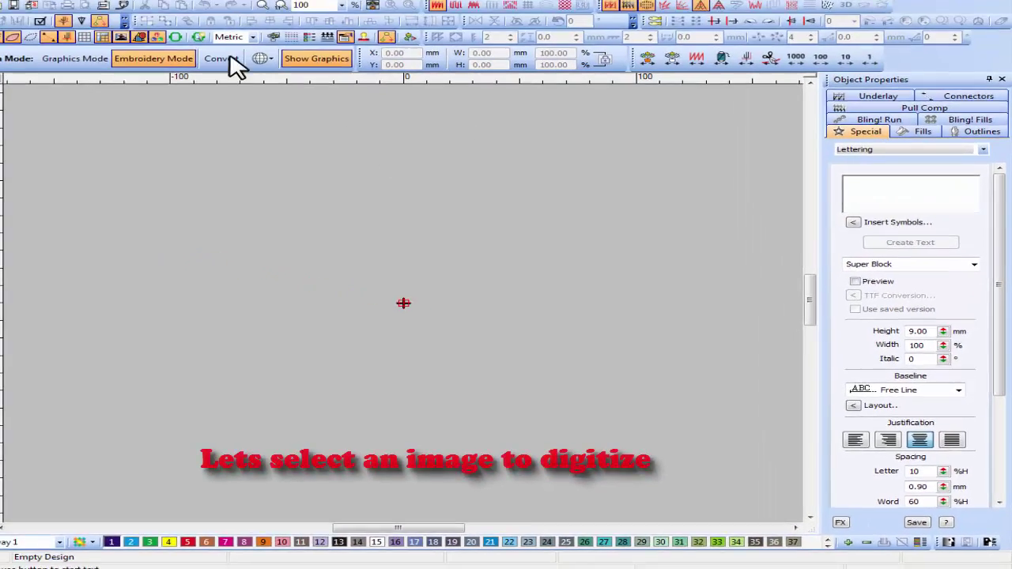
- Insert the Keep-It-Simple-640x360 bitmap from the Desktop into the design
click(239, 7)
click(245, 20)
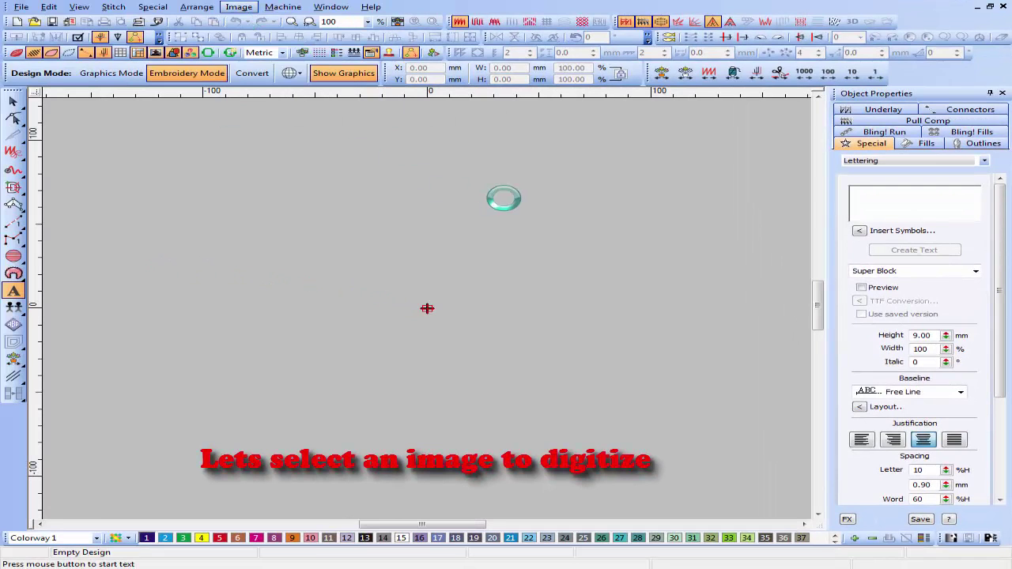
click(267, 236)
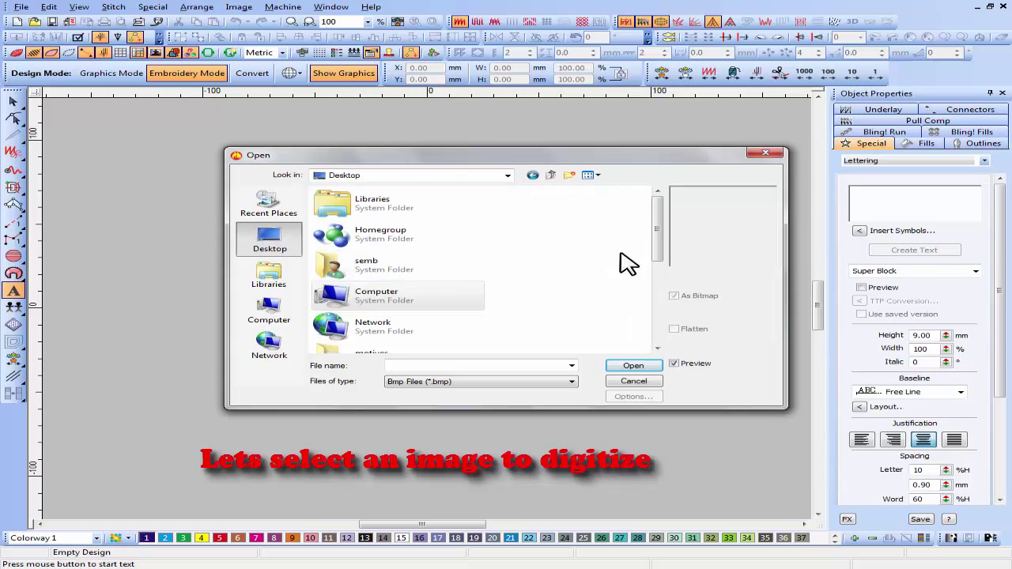
drag(658, 225, 661, 301)
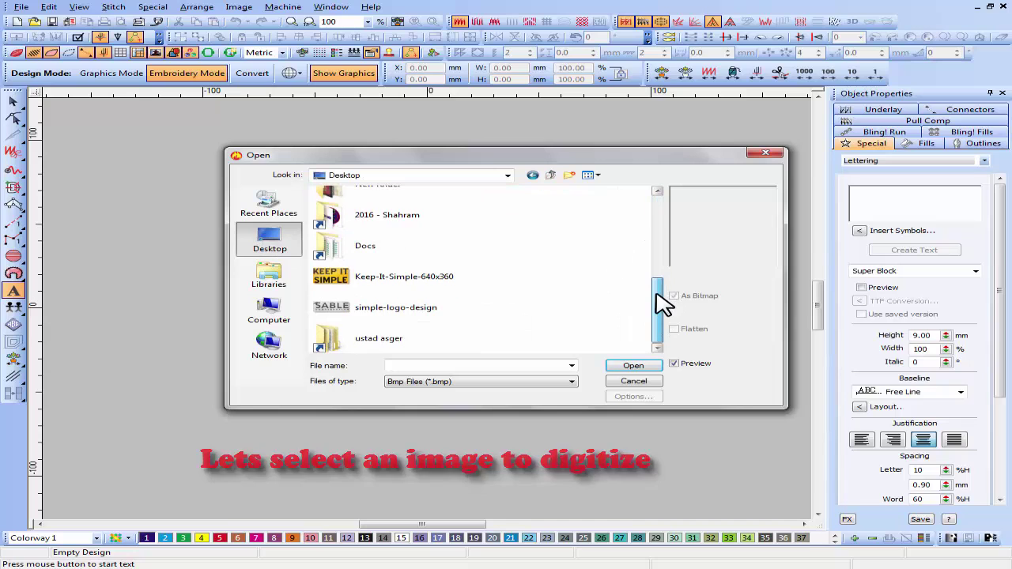
click(425, 278)
click(633, 366)
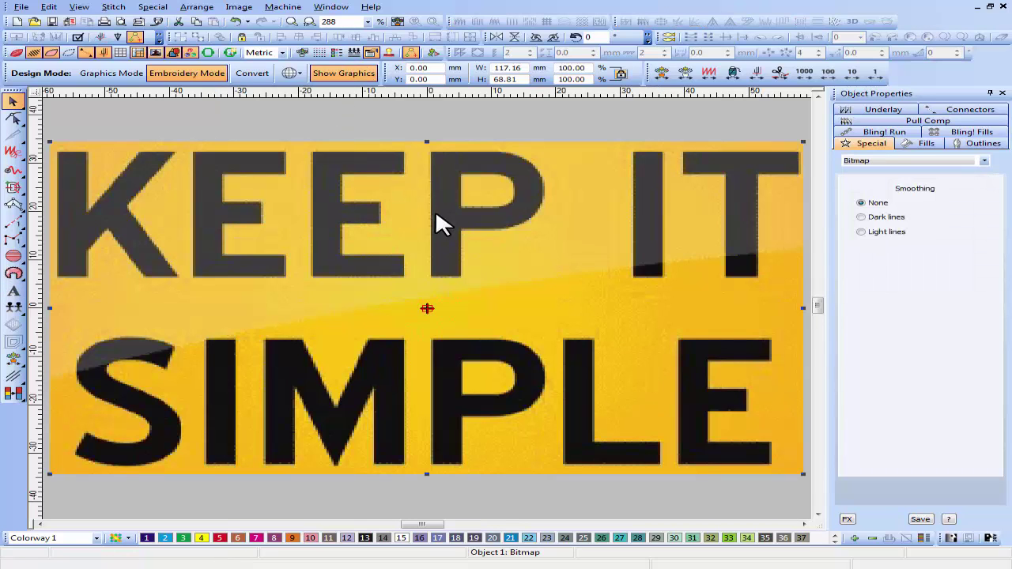
- Resize the inserted image proportionally to a width of 70 mm and deselect it
click(523, 67)
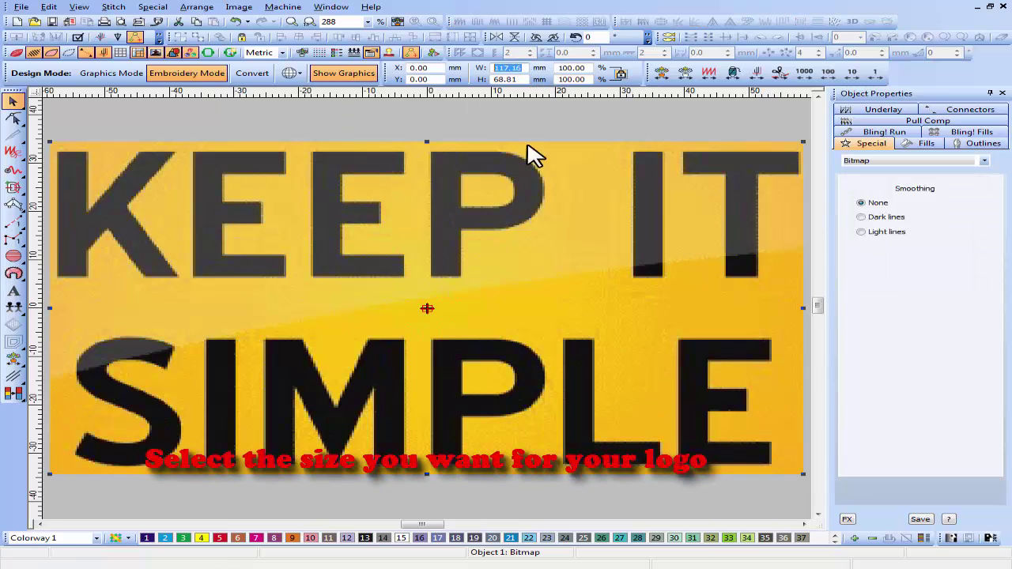
text(7)
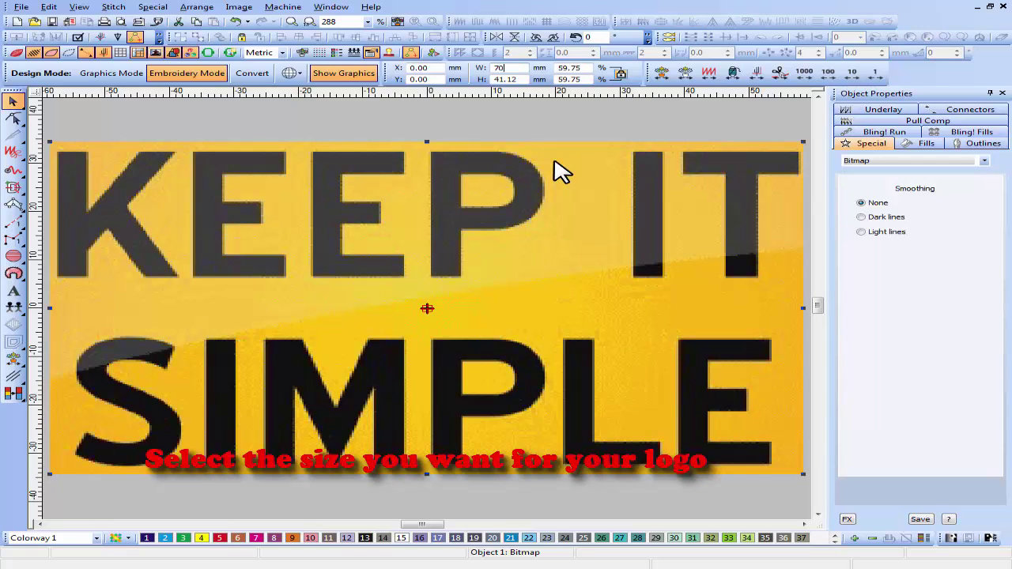
text(0)
key(Return)
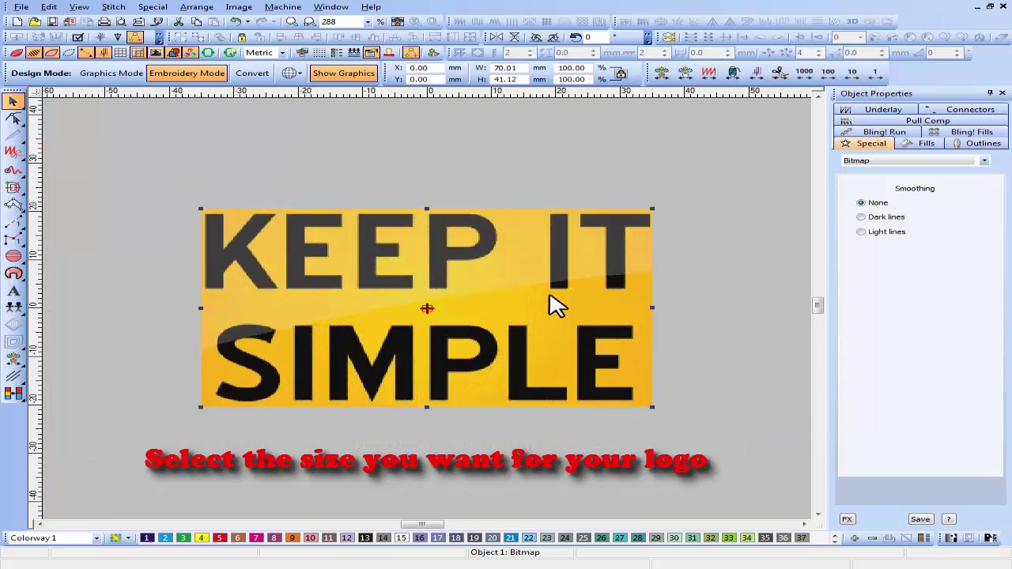
key(Escape)
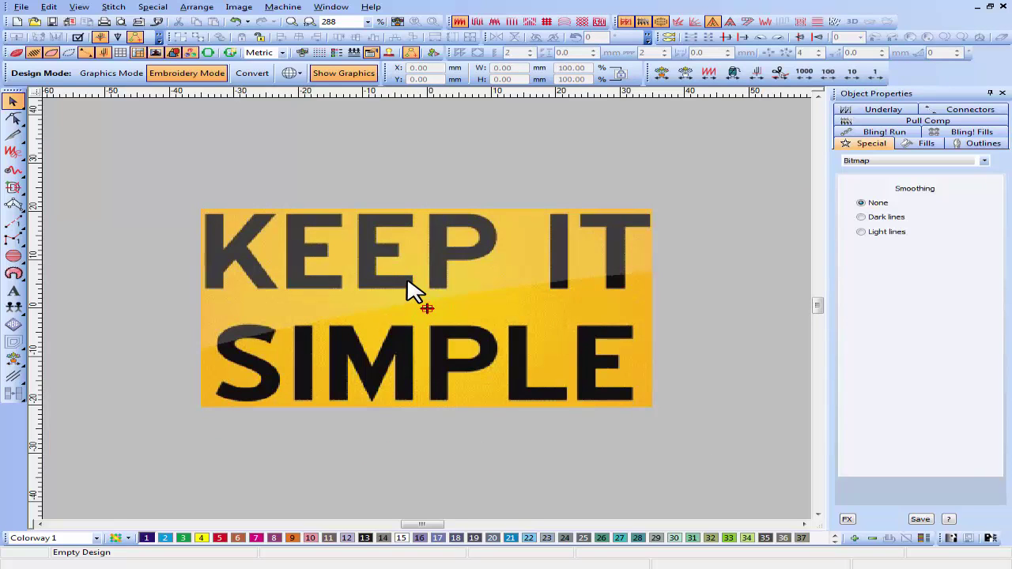
- Measure the height of the second E in KEEP on the image
key(m)
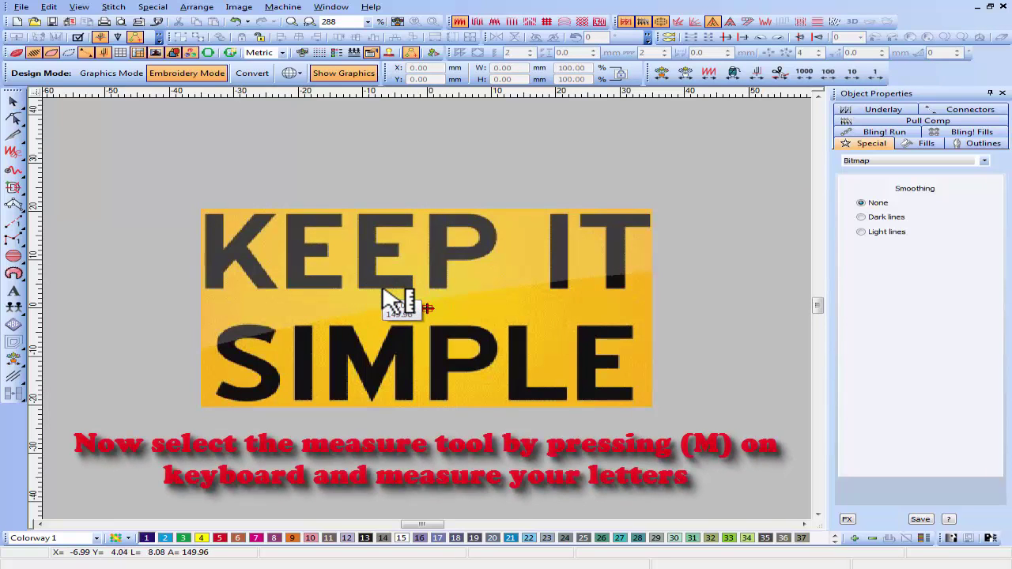
drag(383, 288, 381, 217)
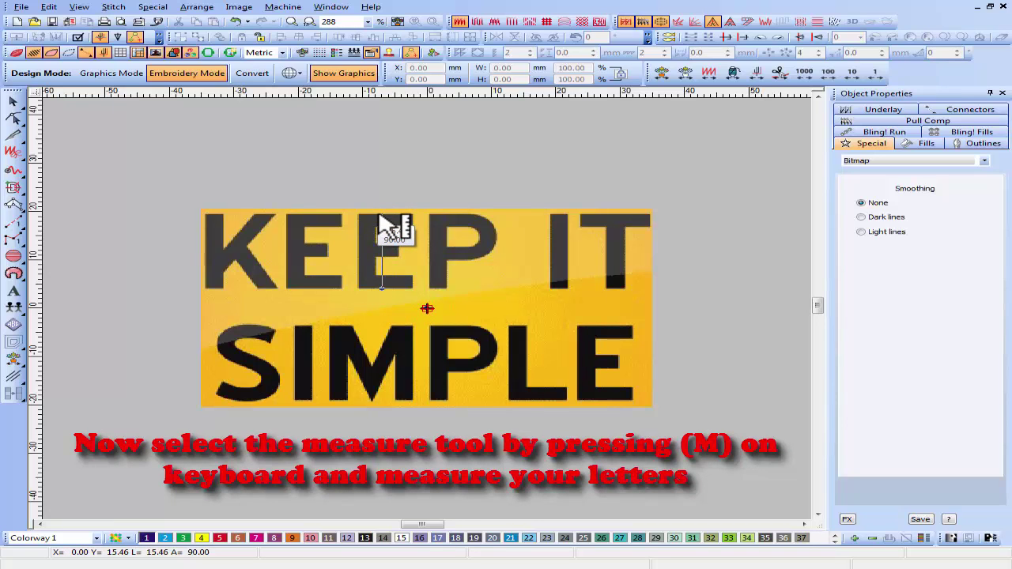
drag(381, 218, 384, 215)
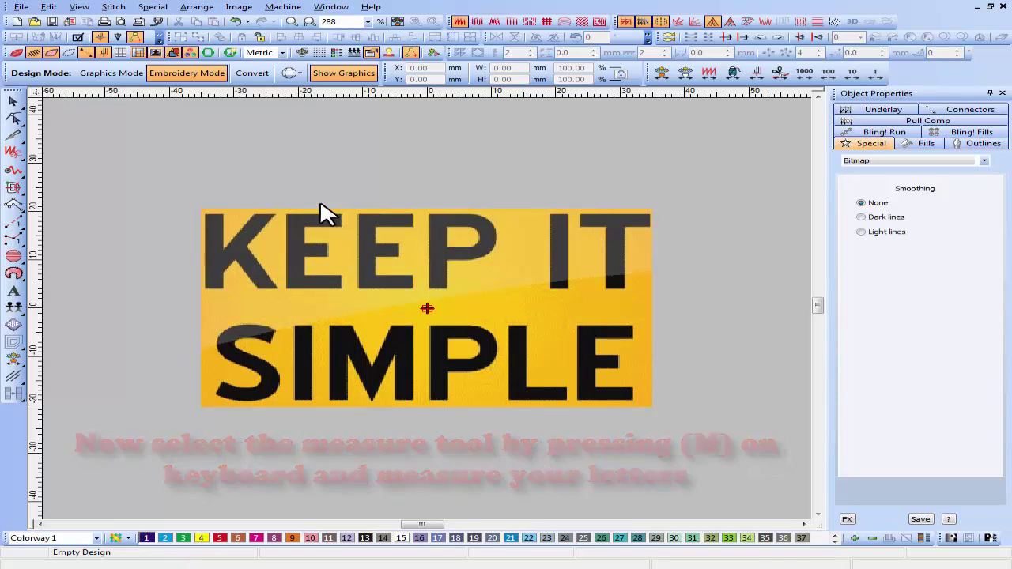
- Enable the Cross Hair Cursor in the general design options
click(81, 7)
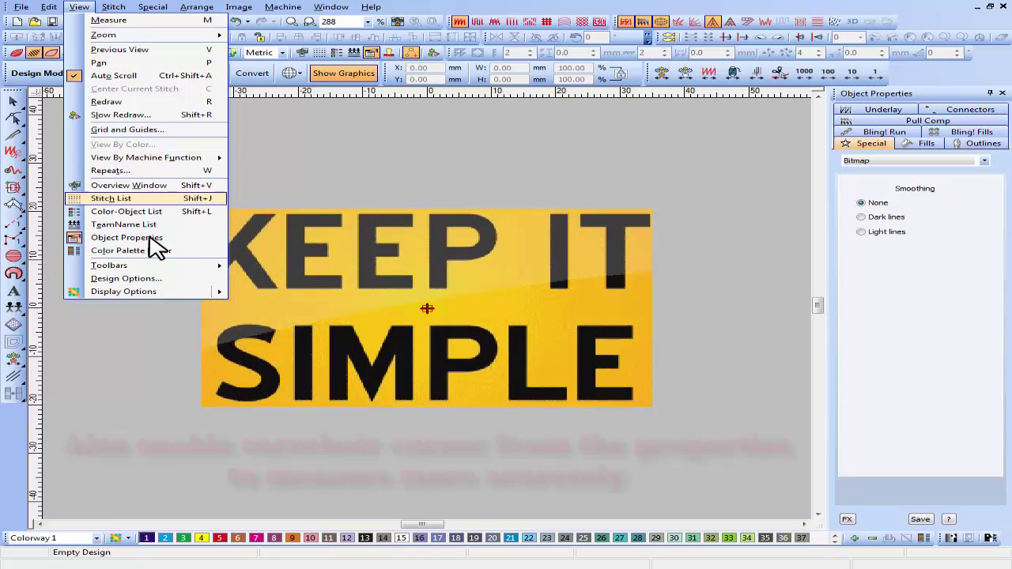
click(163, 280)
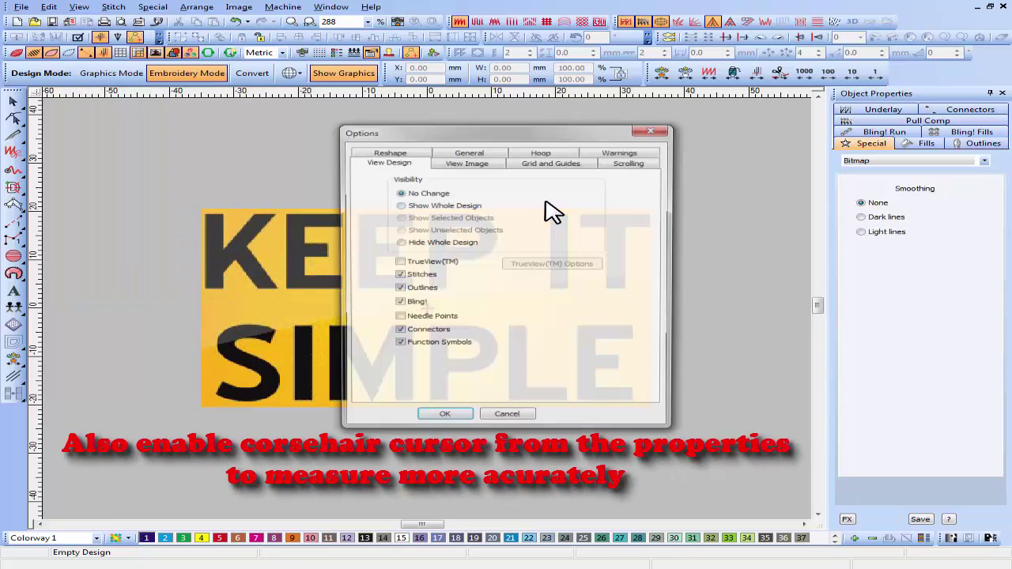
click(465, 152)
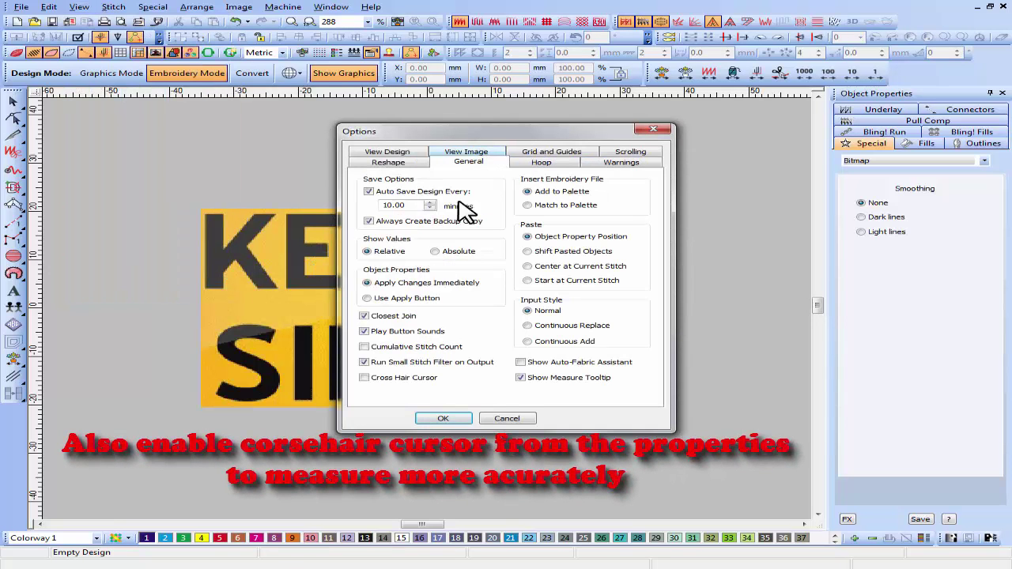
click(443, 419)
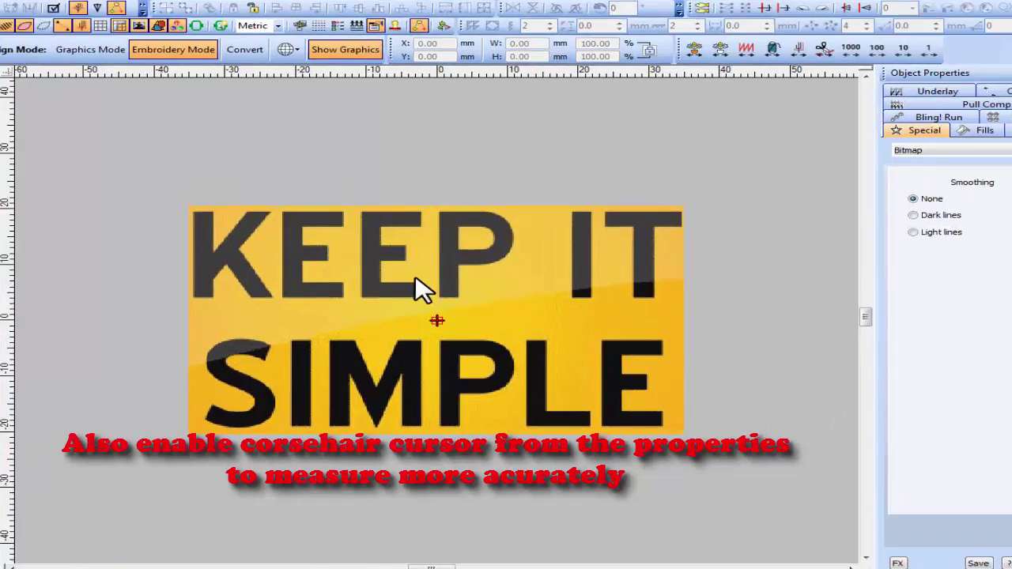
- Measure the second E of KEEP again from its base to its top edge with the crosshair cursor
key(m)
click(437, 320)
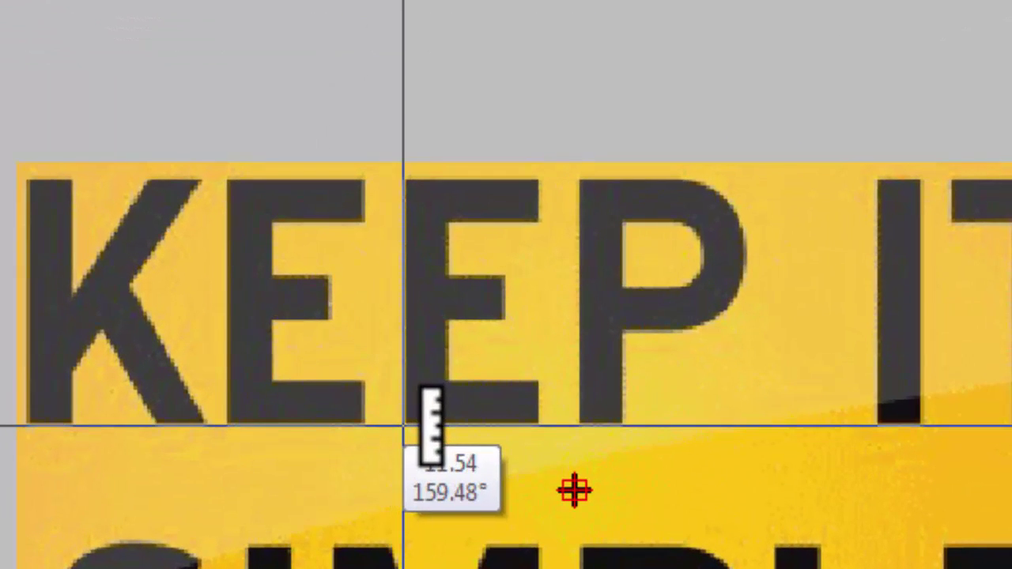
drag(403, 427, 409, 181)
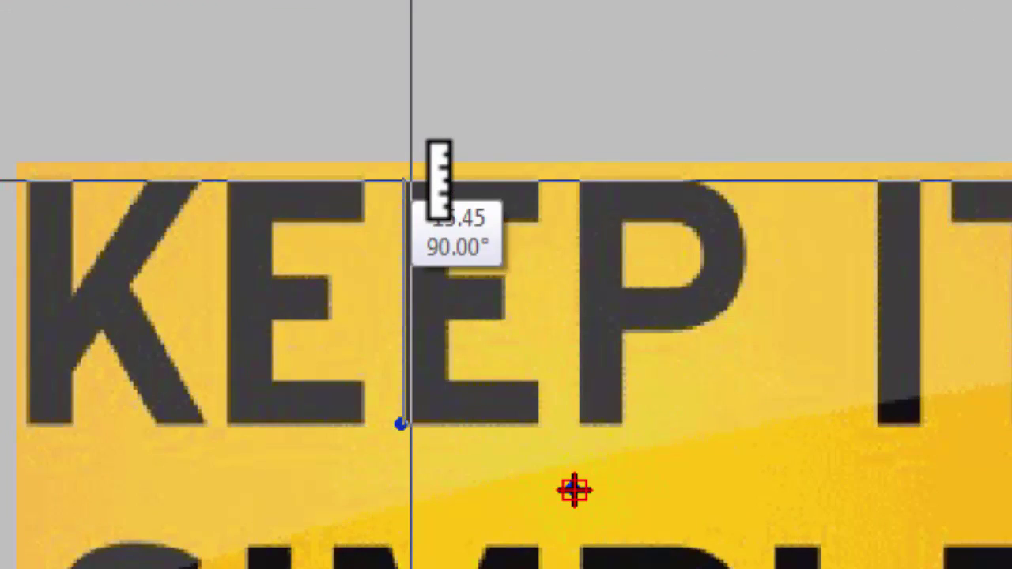
key(Escape)
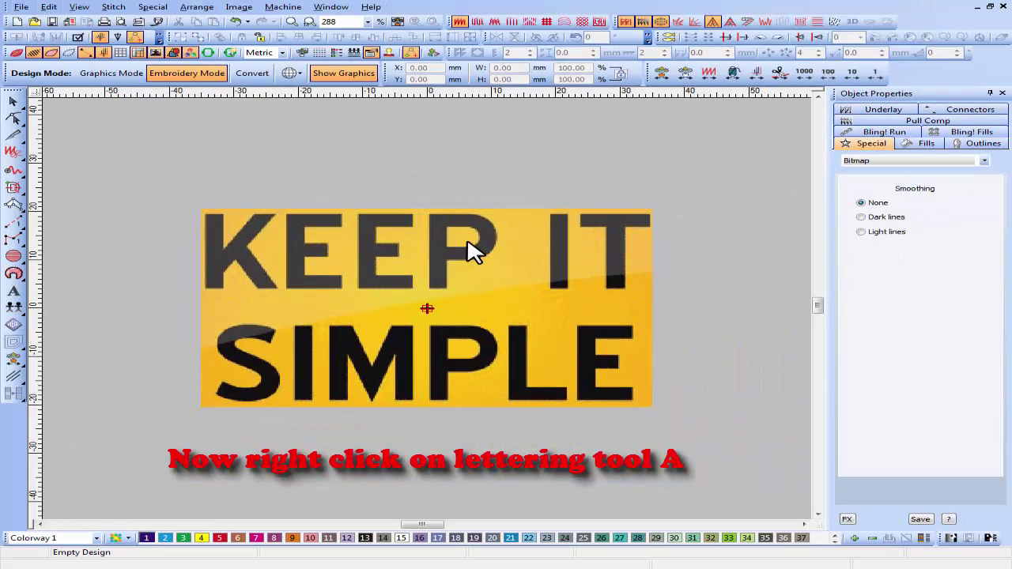
- Enter KEEP IT as the text of a new lettering object and turn on the font preview
right_click(12, 292)
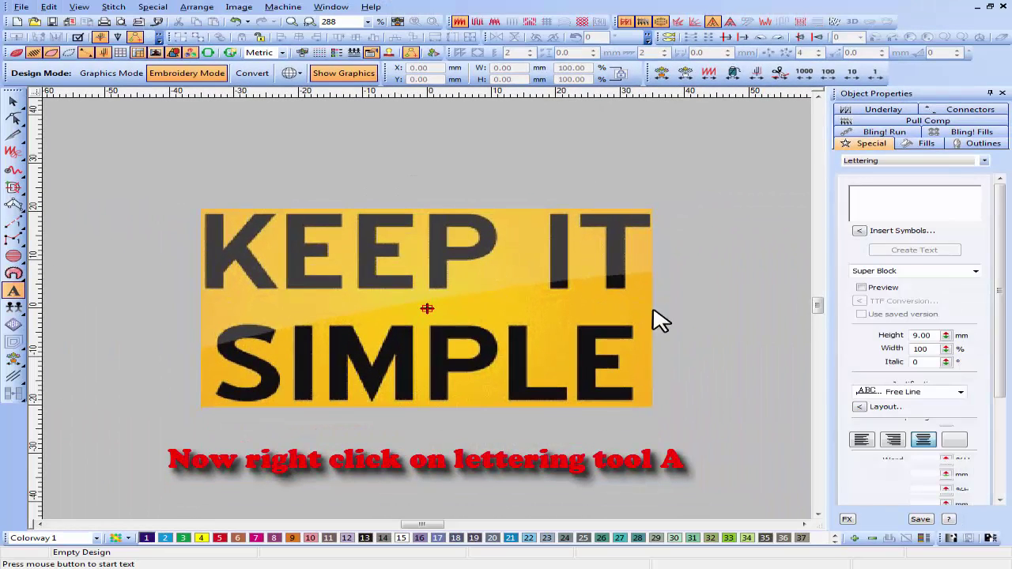
click(934, 198)
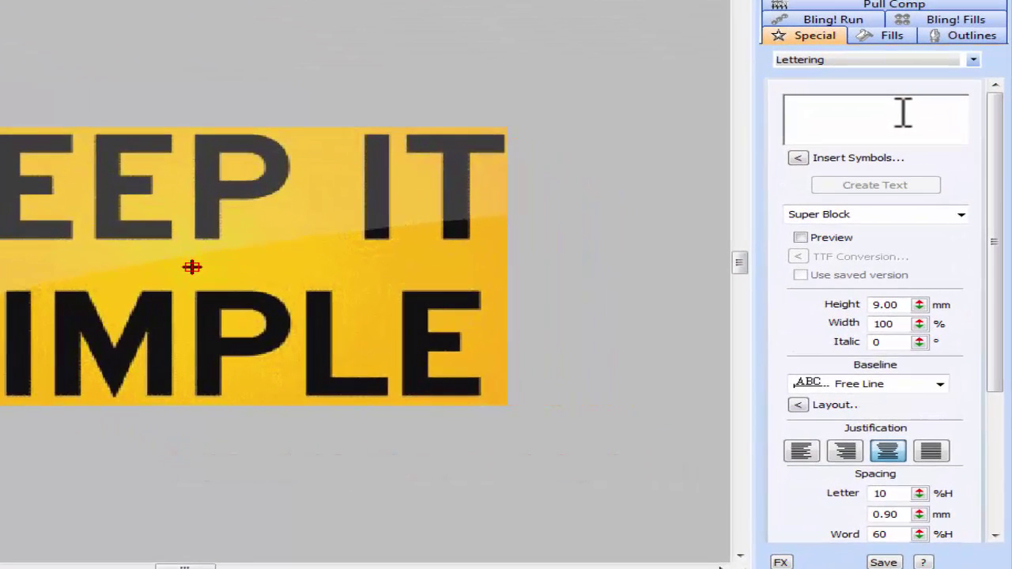
text(KEEP IT)
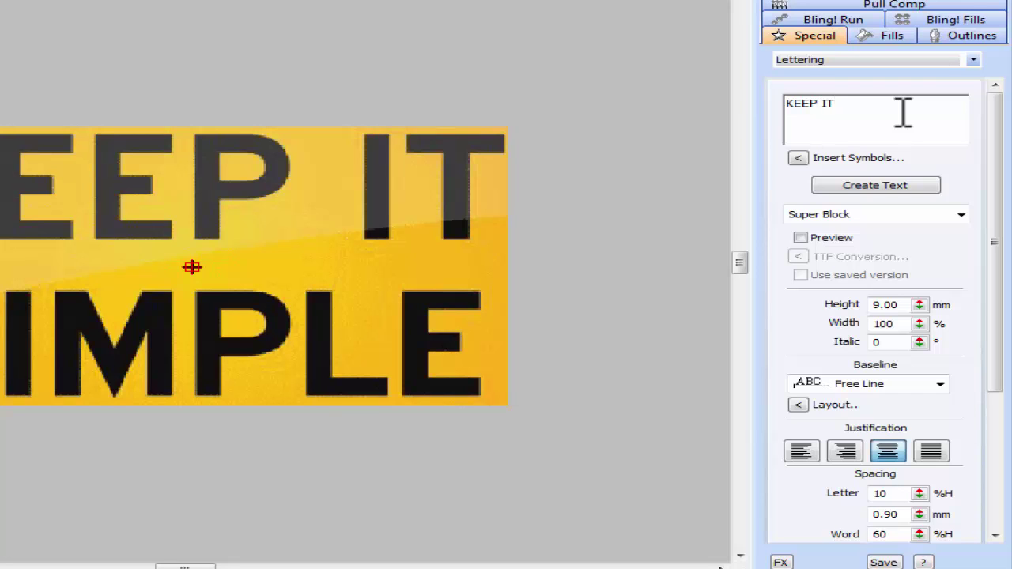
click(822, 235)
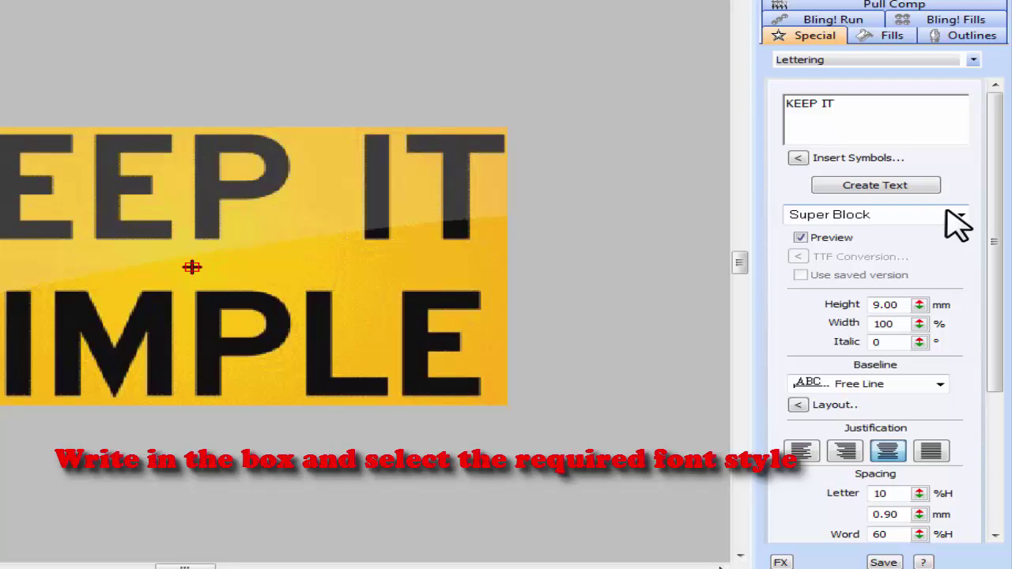
- Choose the Block2 font and place the KEEP IT lettering on the baseline of the image's first text line
click(947, 212)
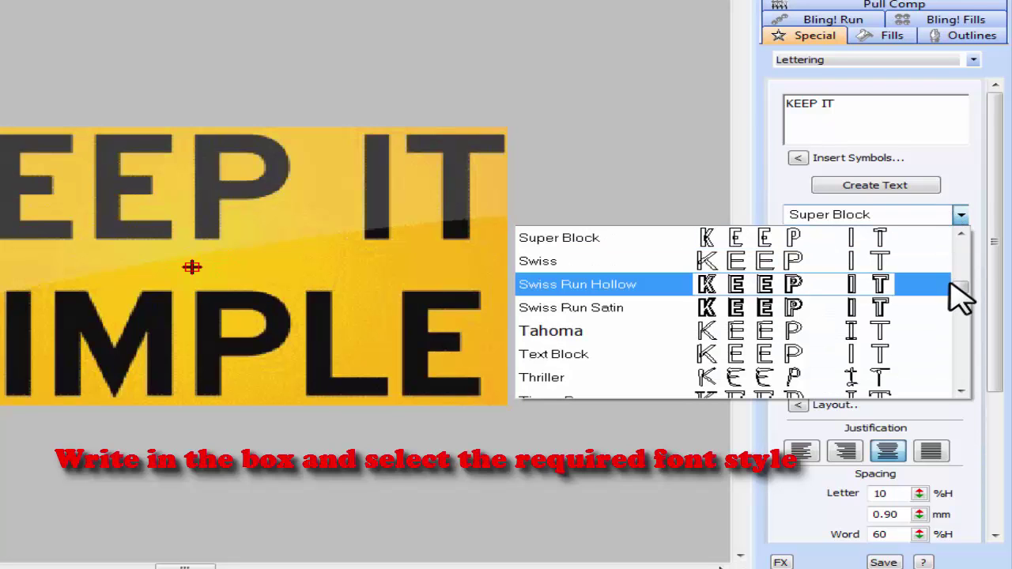
drag(955, 286, 959, 235)
scroll(917, 253, up, 2)
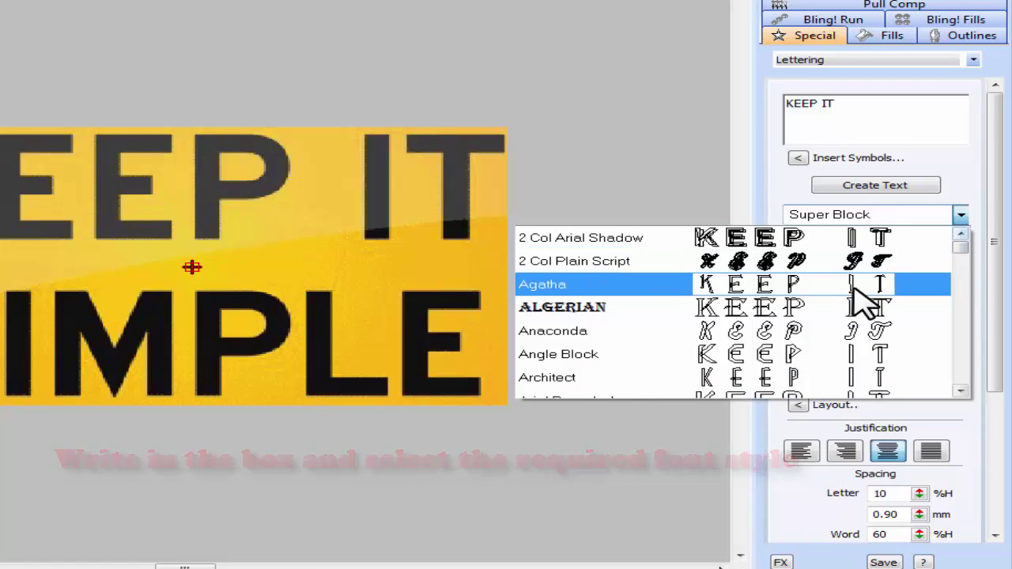
scroll(865, 298, down, 1)
scroll(866, 298, down, 9)
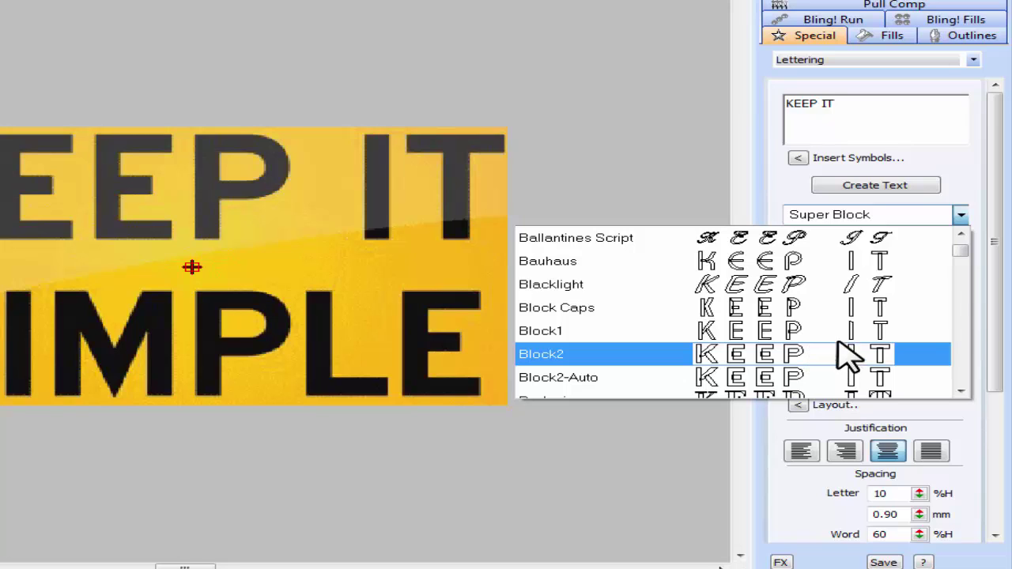
click(847, 357)
click(914, 190)
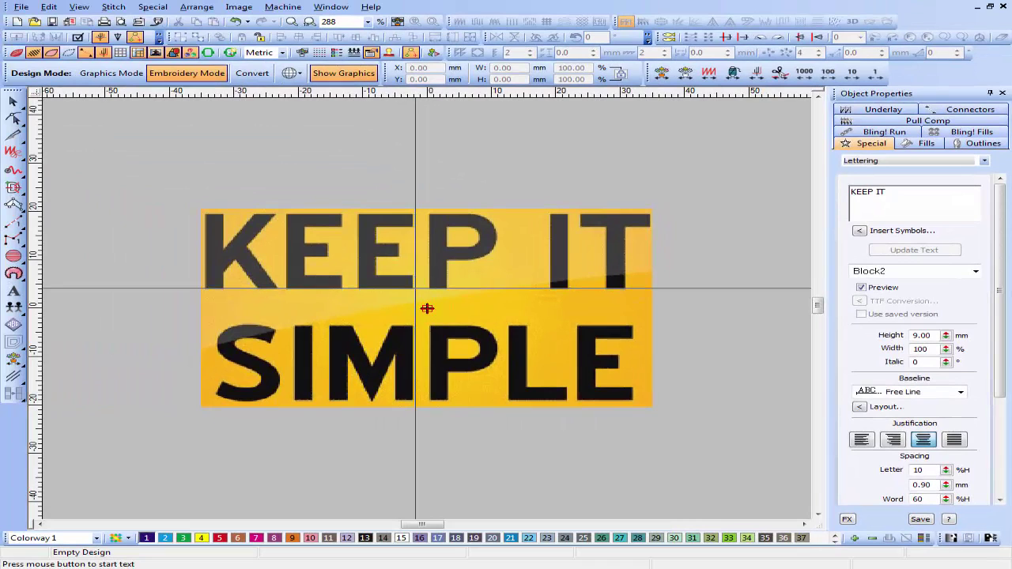
click(427, 308)
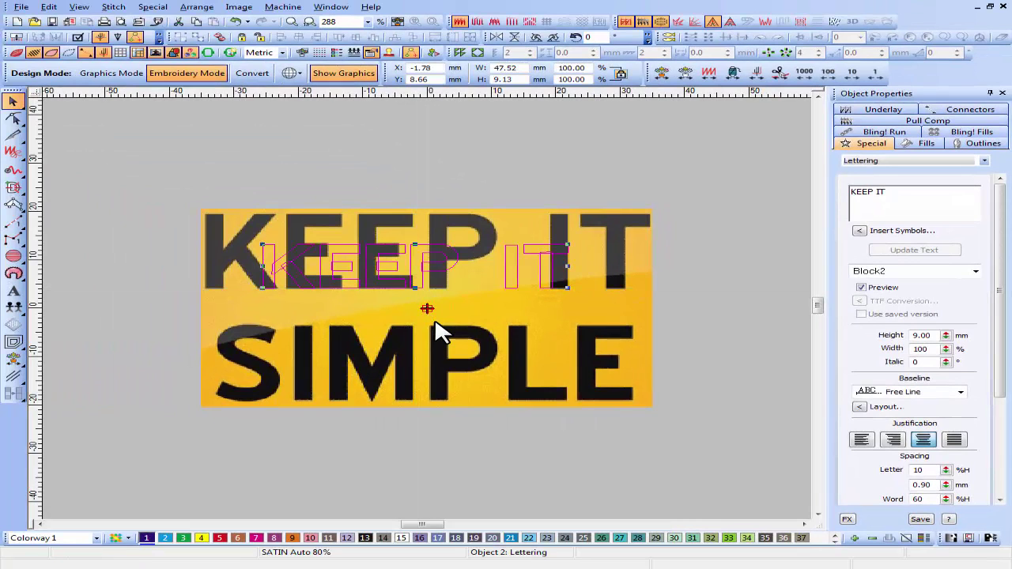
- Set the height of the KEEP IT lettering to 15 mm
double_click(935, 336)
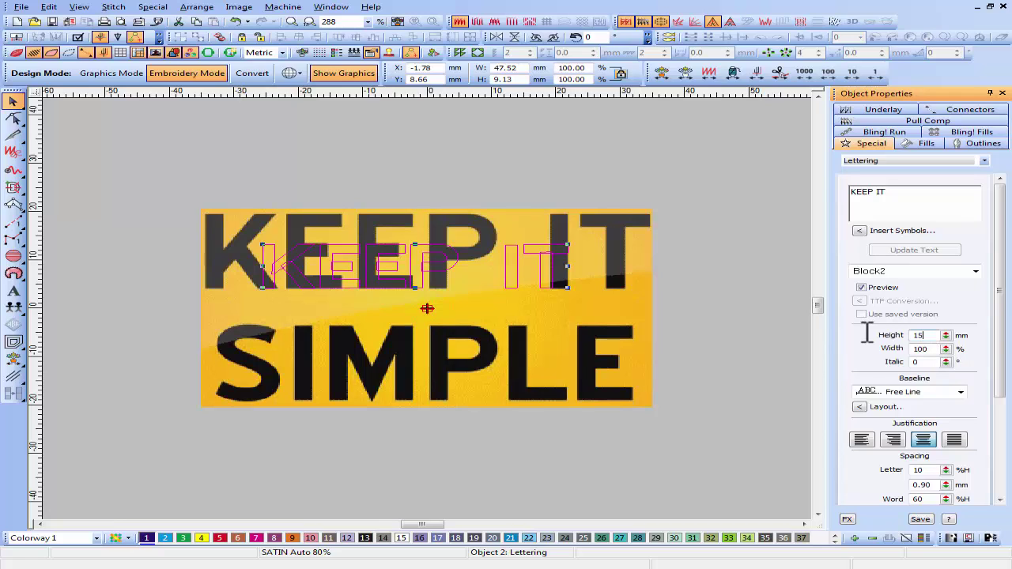
text(15)
key(Return)
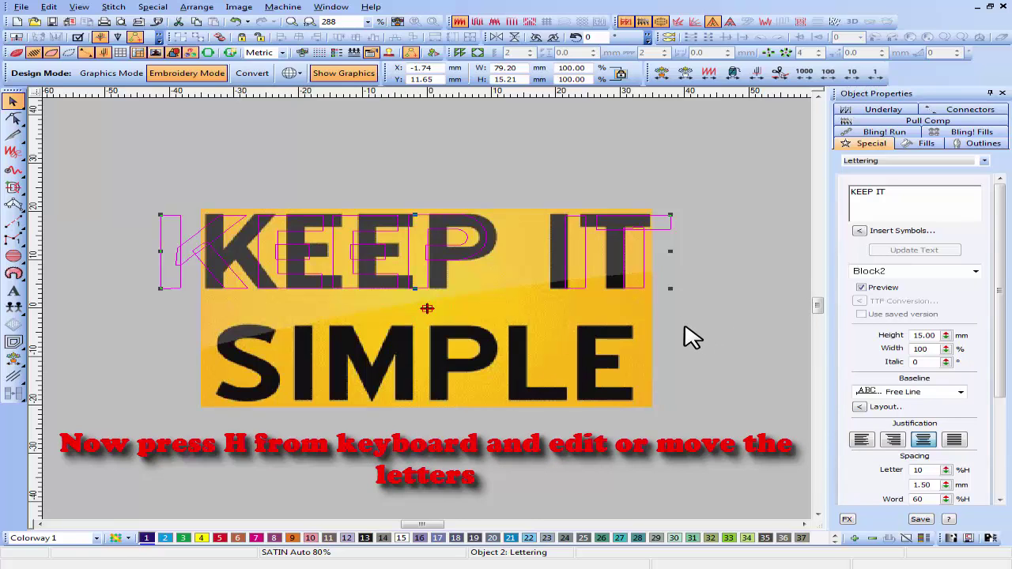
- Reshape the KEEP IT lettering by moving the I and T onto the image's letters and narrowing and aligning the P
key(h)
click(573, 252)
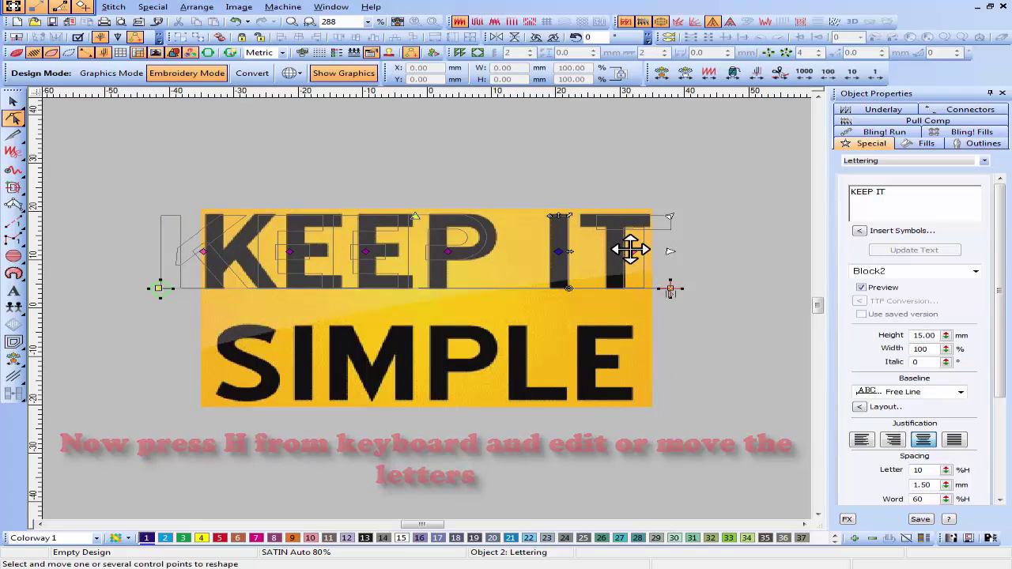
click(617, 249)
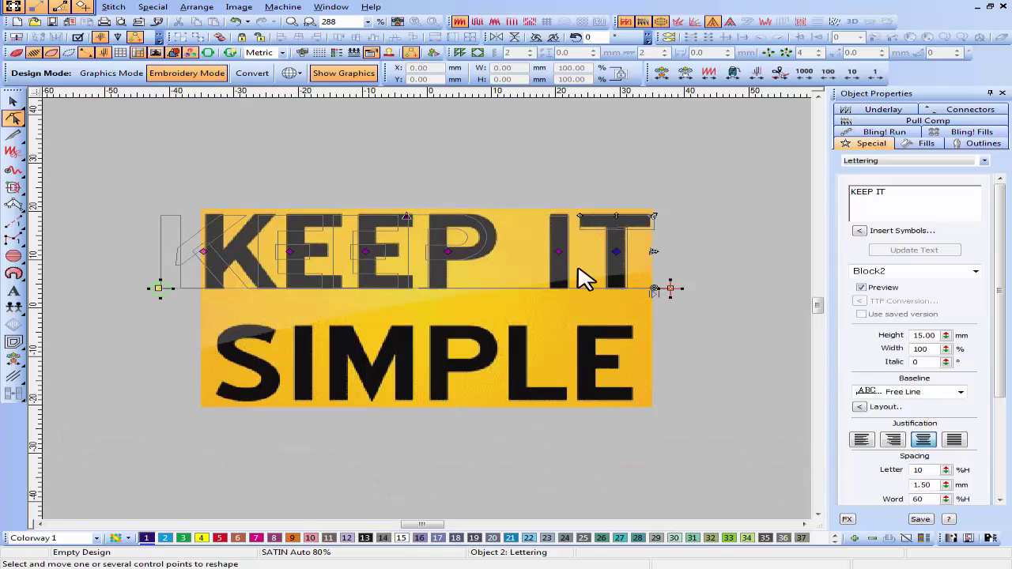
drag(449, 251, 496, 251)
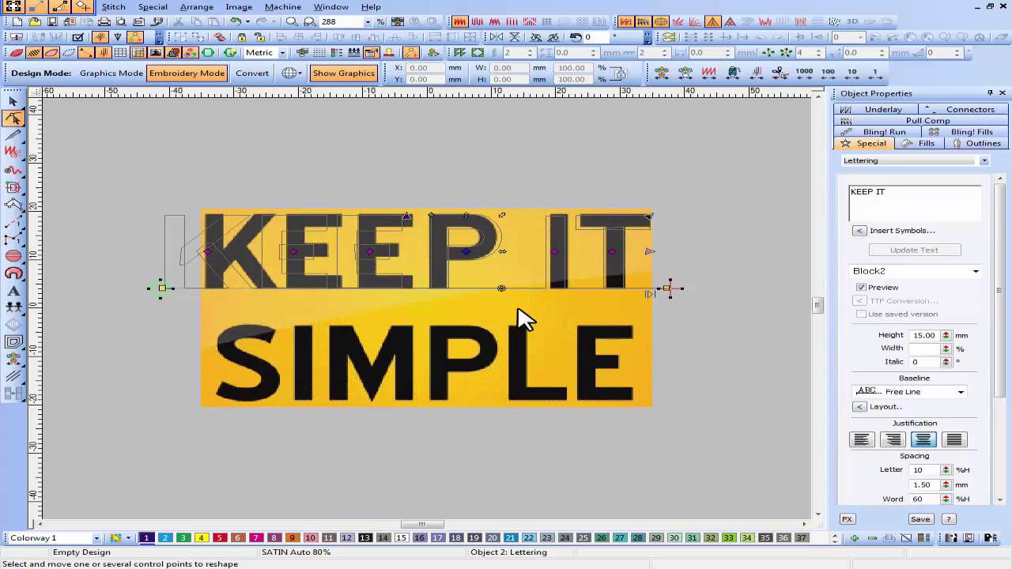
click(558, 252)
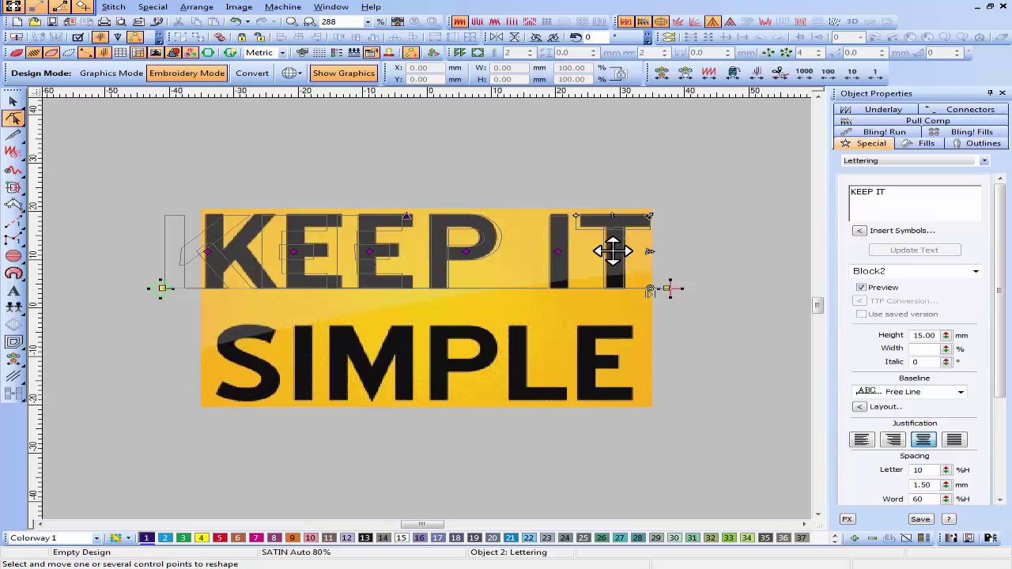
click(608, 251)
- Narrow both E letters of KEEP and move them onto the matching letters in the image
click(381, 249)
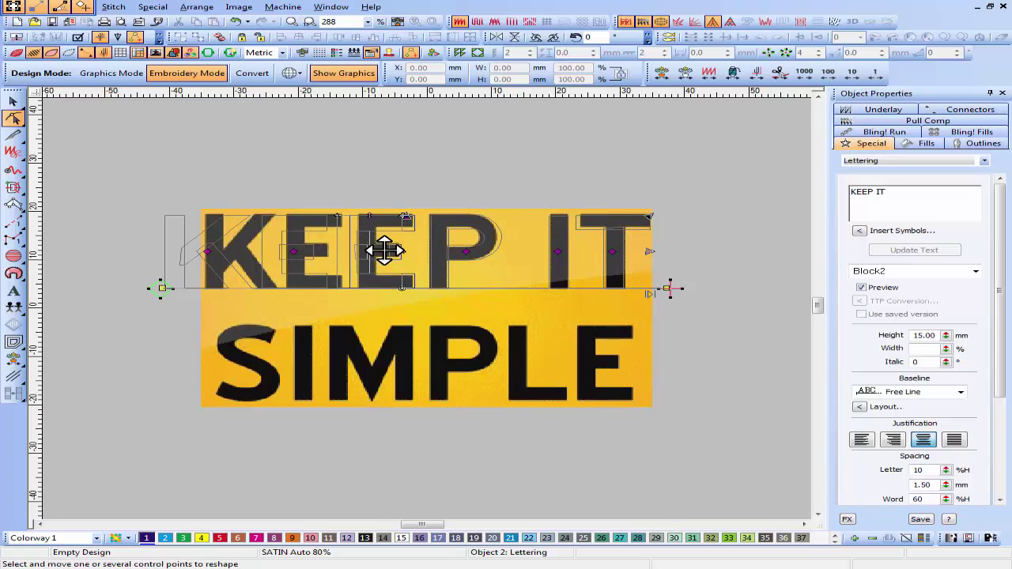
mouse_move(390, 248)
mouse_down()
mouse_move(416, 248)
mouse_move(386, 251)
mouse_up()
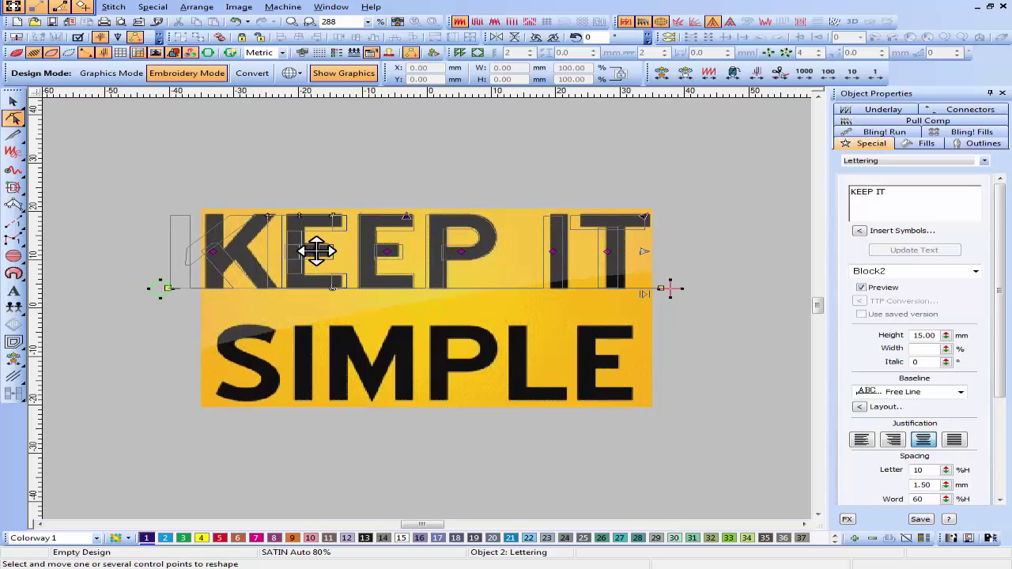
click(320, 250)
drag(351, 253, 343, 253)
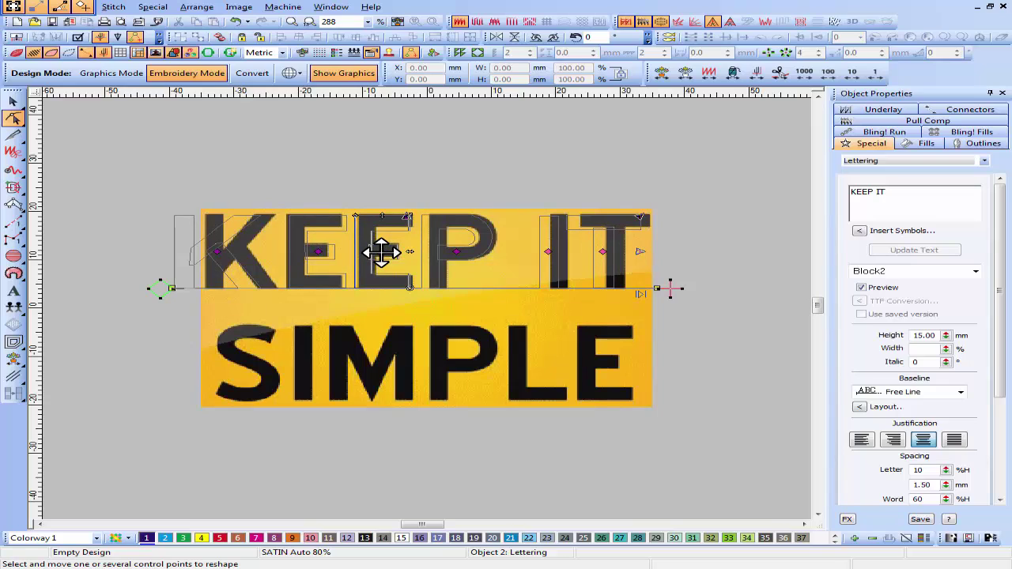
drag(382, 252, 381, 252)
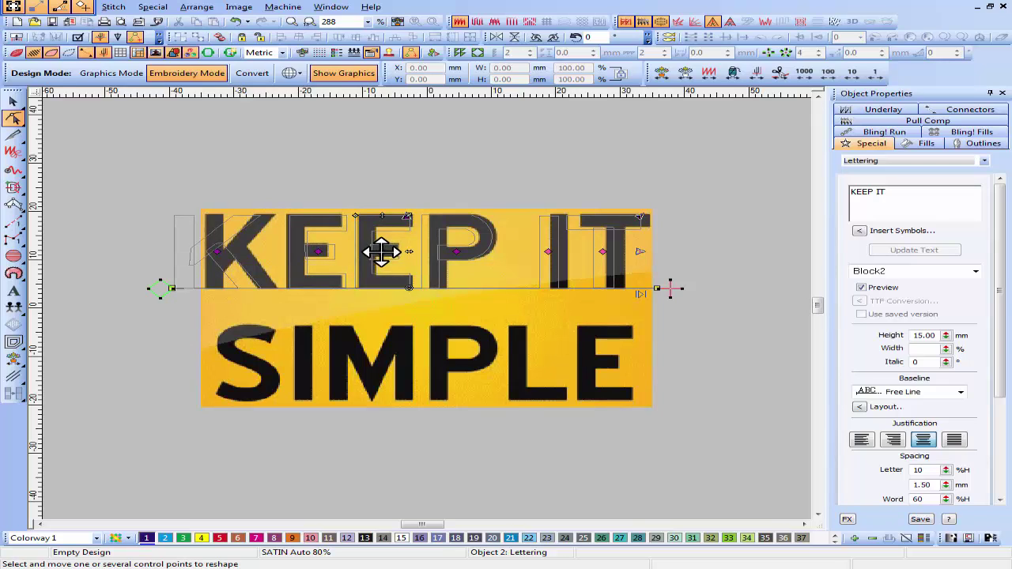
- Narrow the K of KEEP and move it onto the K in the image
click(217, 251)
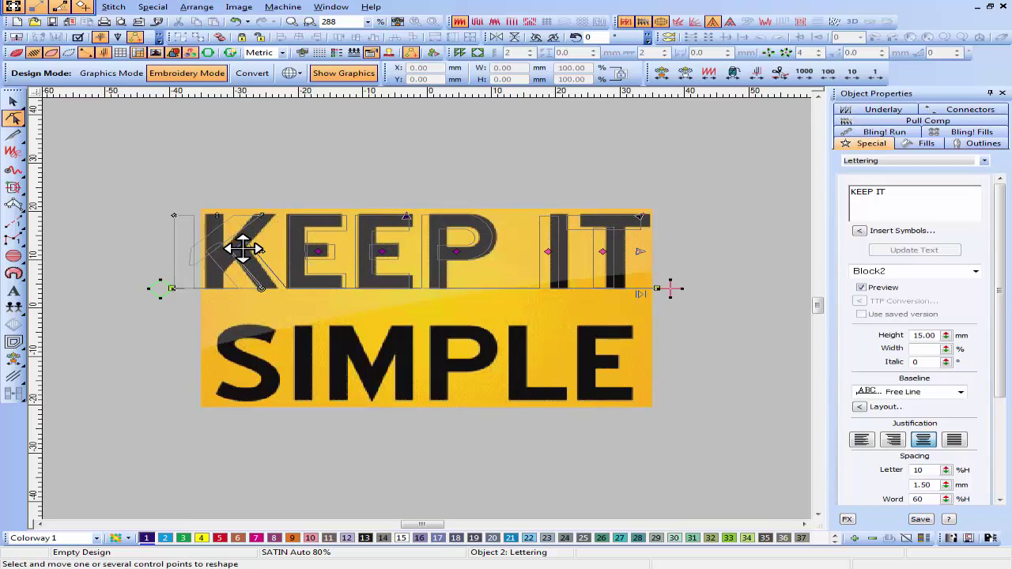
drag(253, 237, 277, 251)
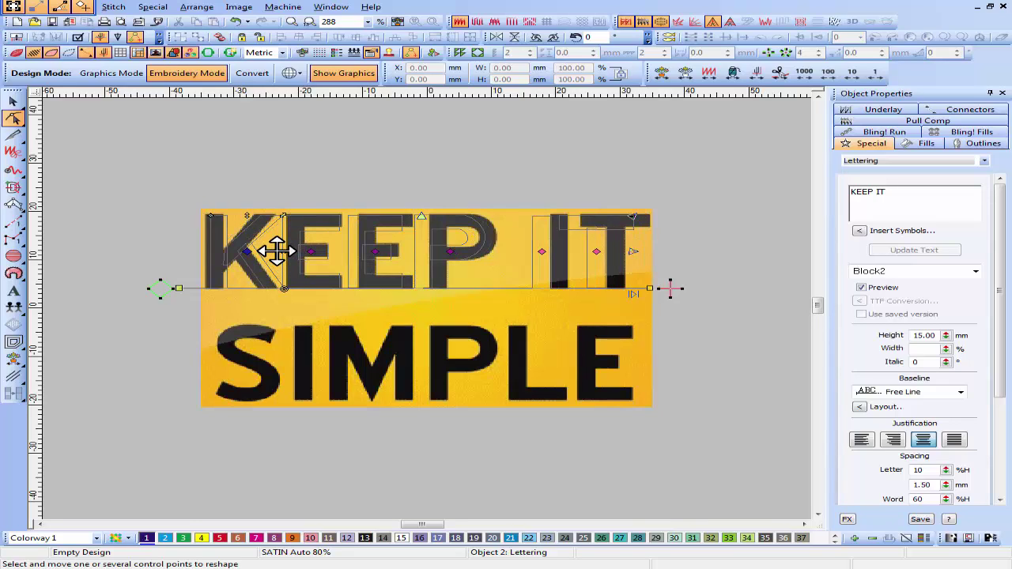
drag(250, 251, 244, 252)
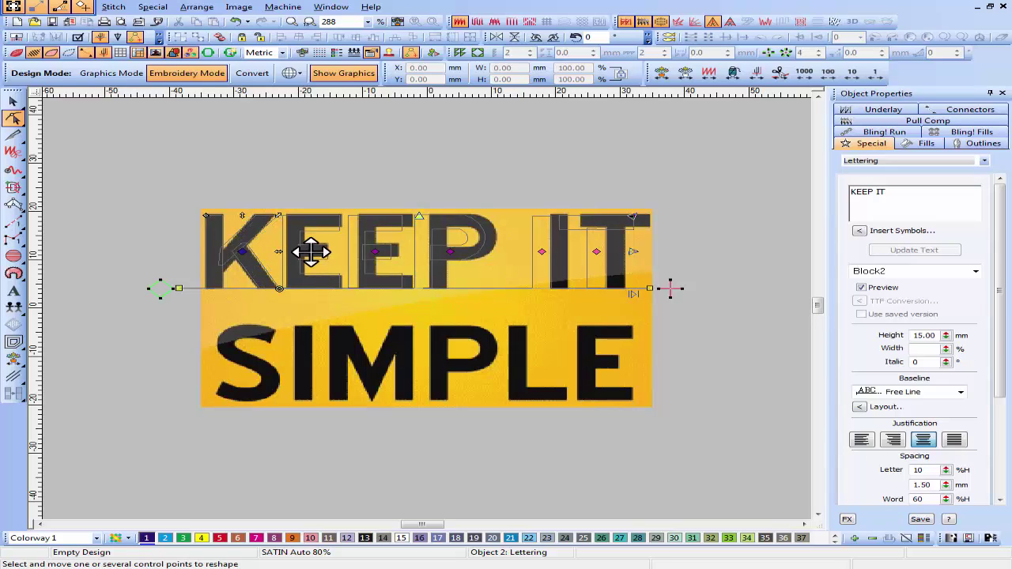
- Fine-tune the positions of both E letters, the P, the I and the T of KEEP IT over the image
drag(310, 252, 316, 252)
drag(380, 253, 465, 252)
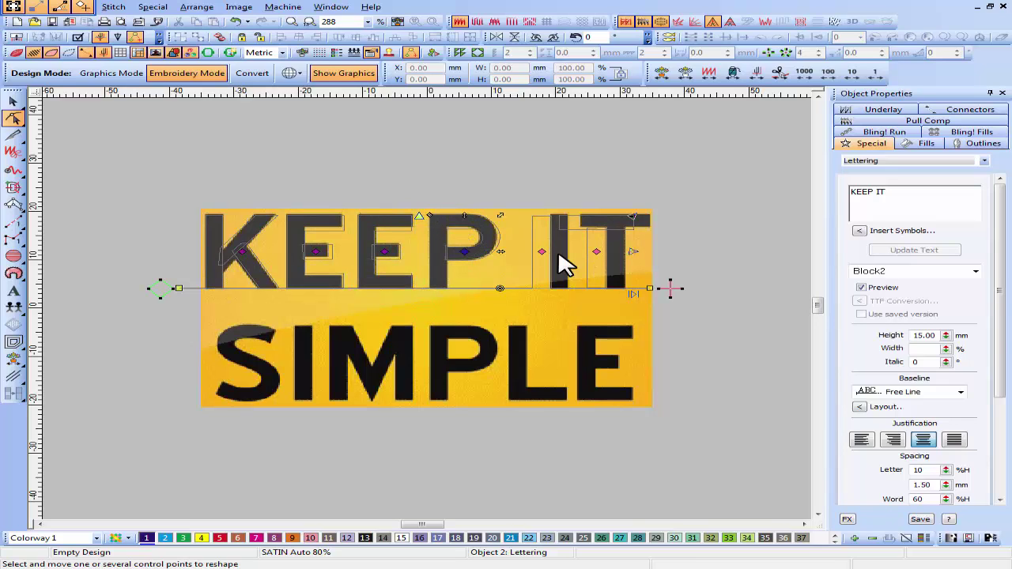
drag(542, 251, 616, 251)
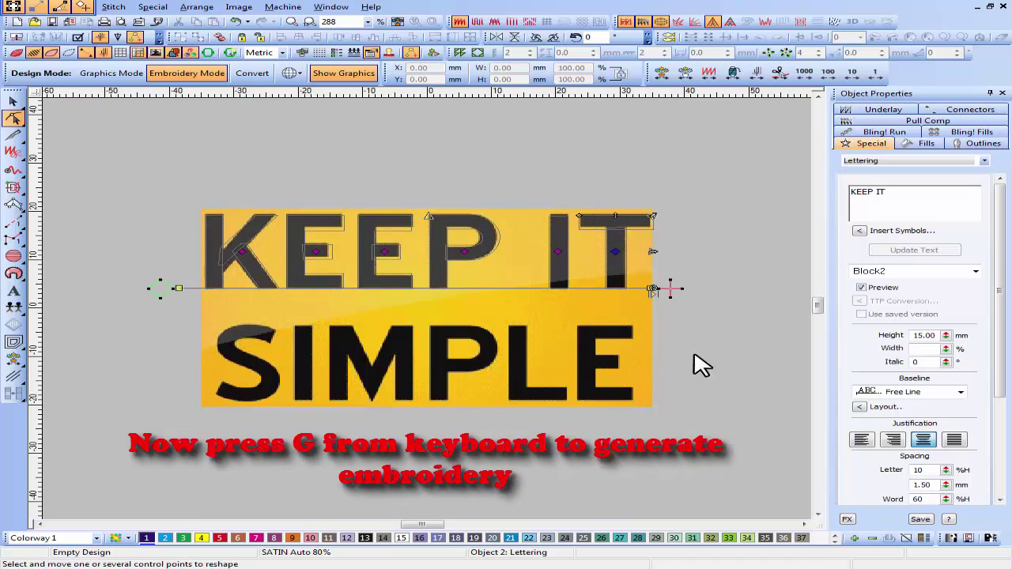
- Finish reshaping, generate the embroidery stitches for the KEEP IT lettering and deselect it
key(Escape)
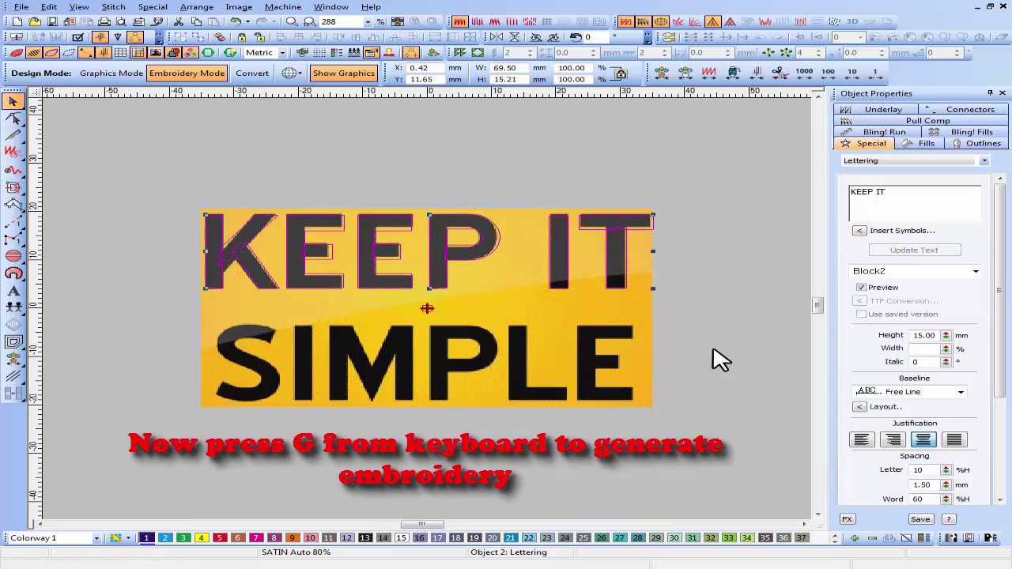
key(g)
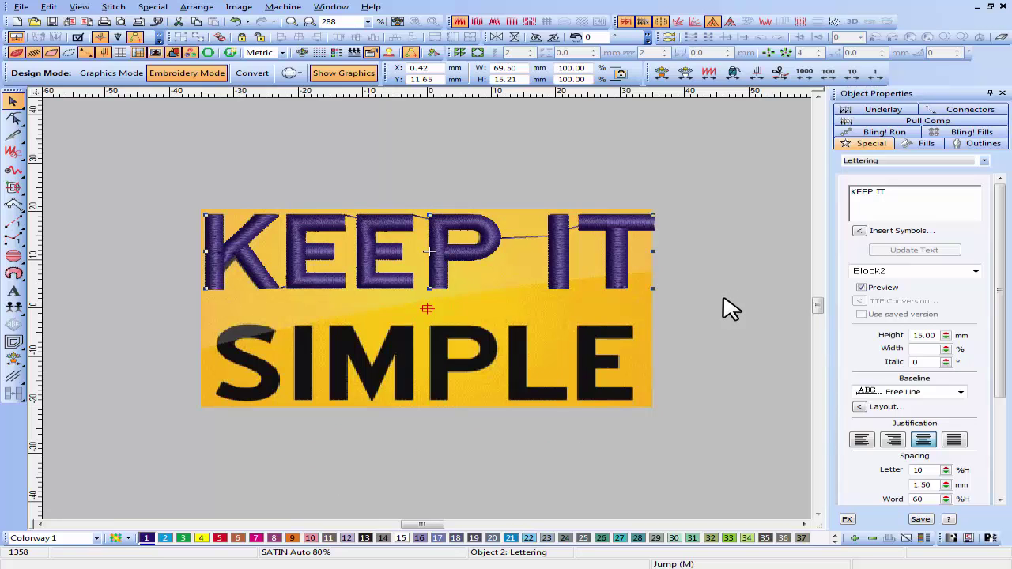
key(Escape)
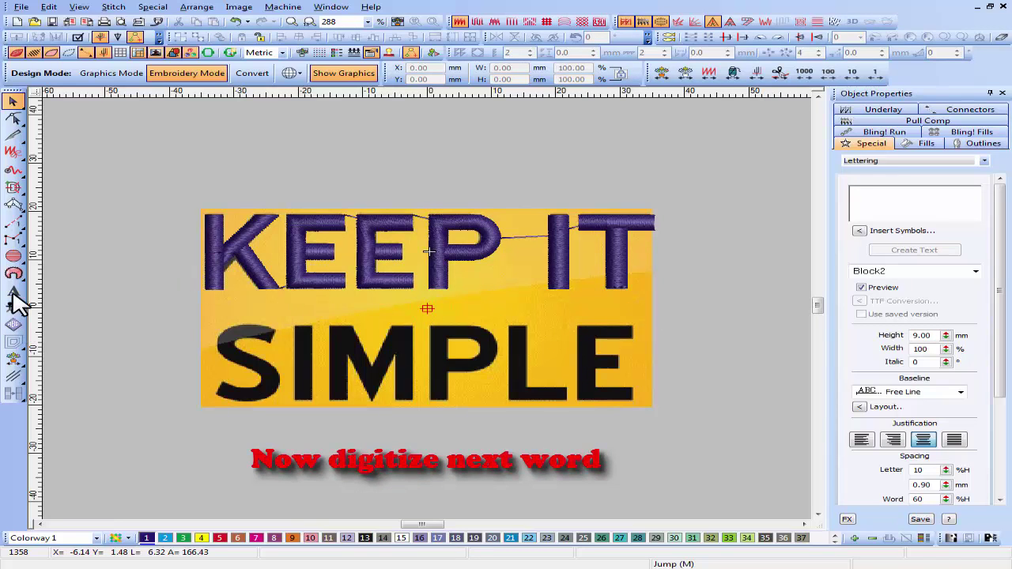
- Enter SIMPLE as the text of a new lettering object and choose the Block2-Auto font
click(906, 200)
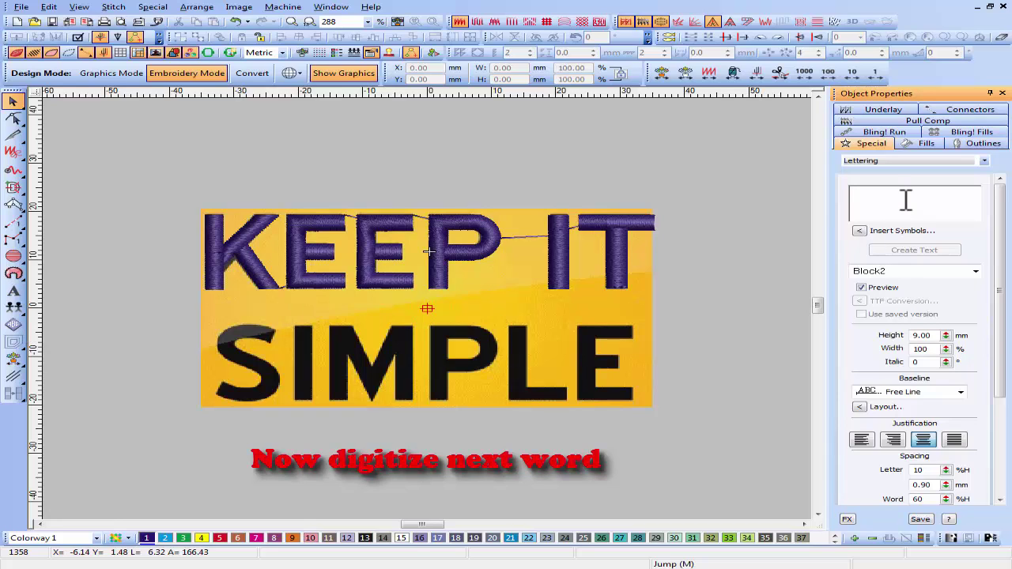
text(SIMPLE)
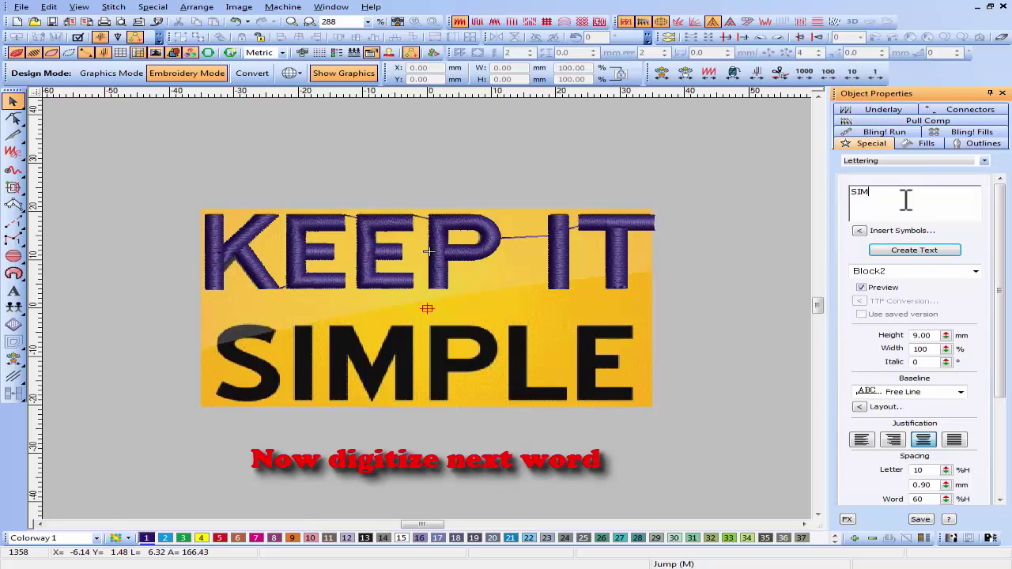
click(977, 273)
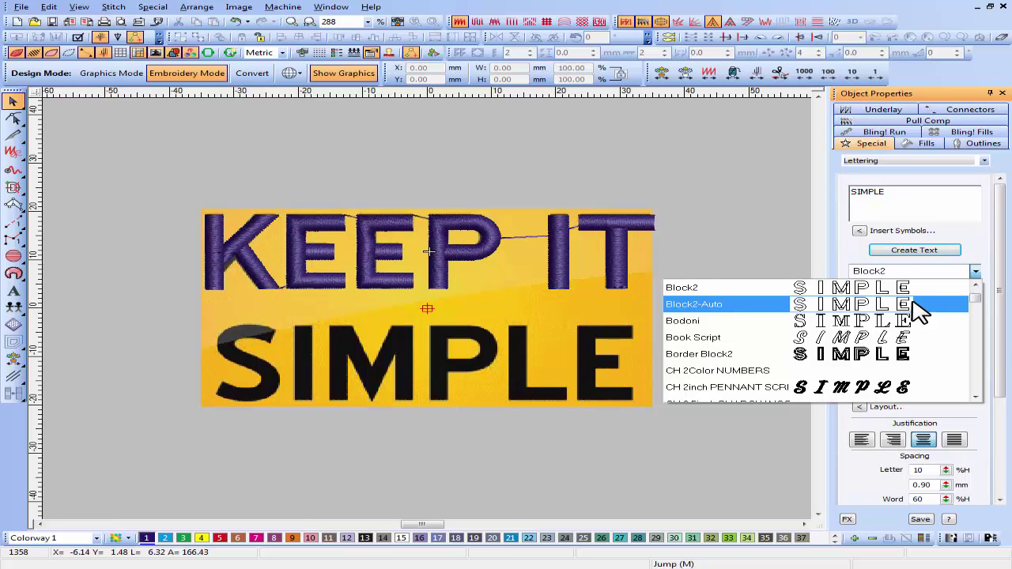
scroll(919, 311, up, 3)
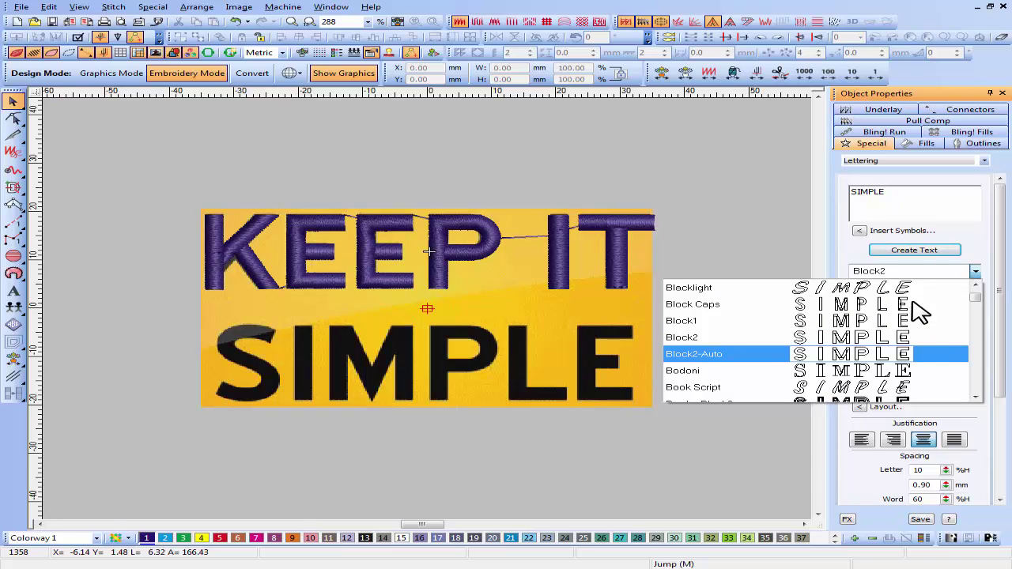
click(878, 354)
- Set the lettering height to 15 mm and place SIMPLE centered on the baseline of the image's second text line
click(933, 250)
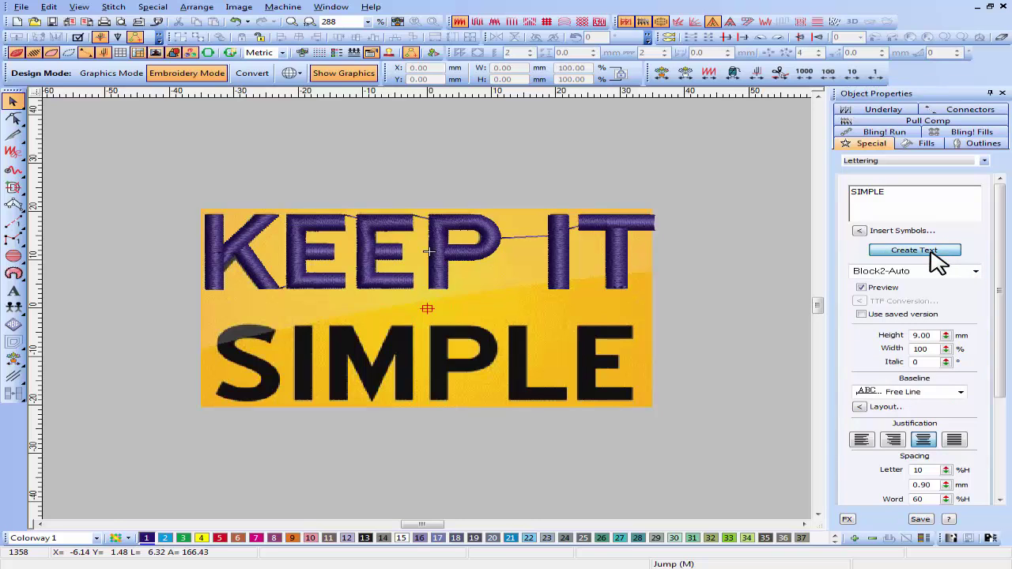
drag(936, 335, 883, 336)
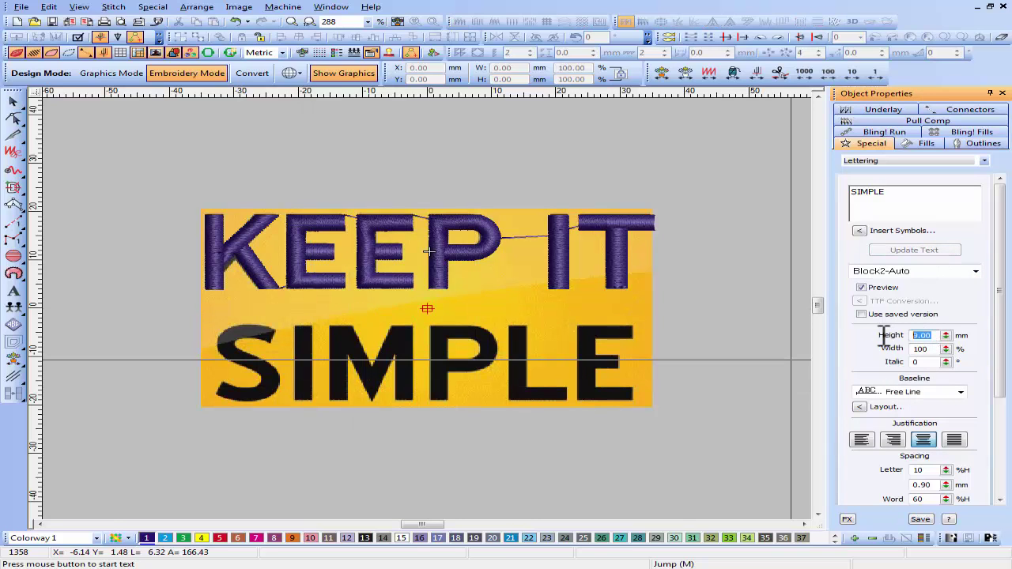
key(Return)
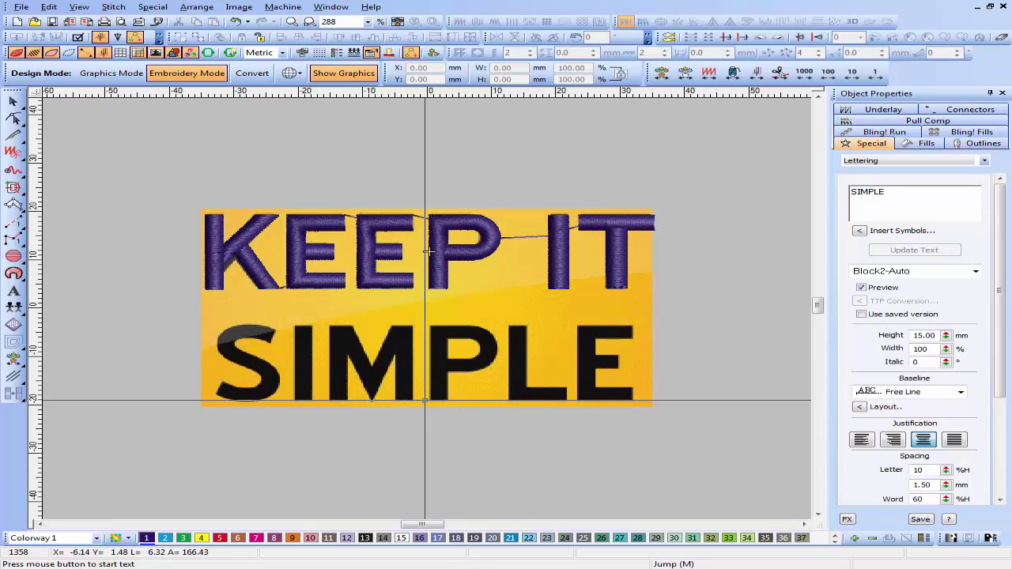
click(427, 401)
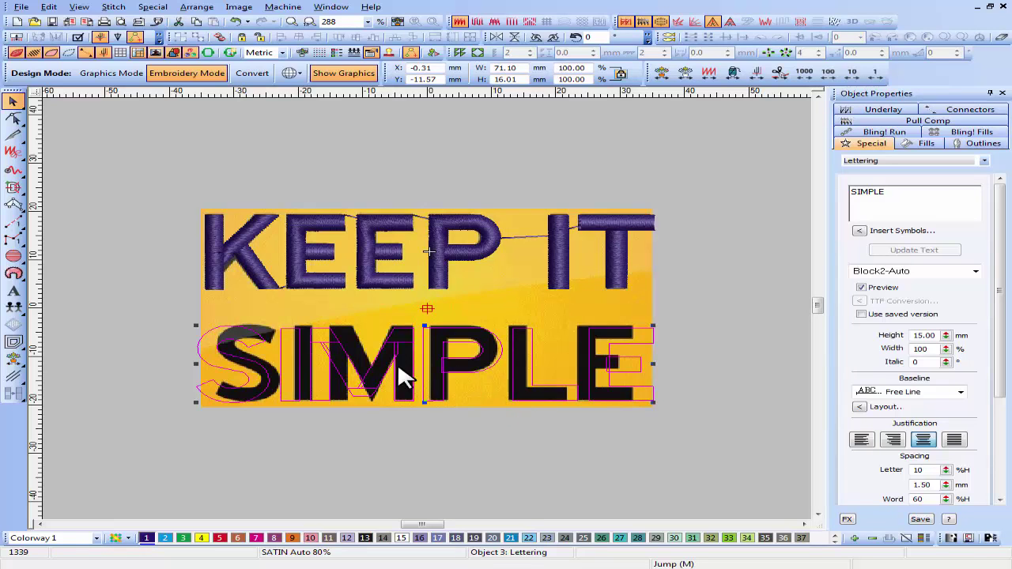
- Start reshaping the SIMPLE lettering and set its letter width to 80%
key(h)
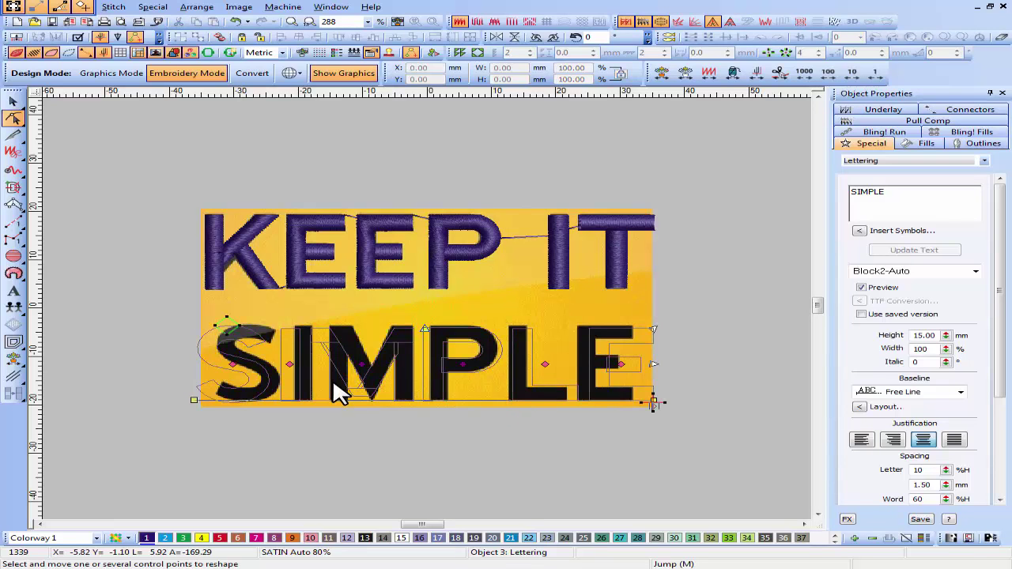
click(464, 364)
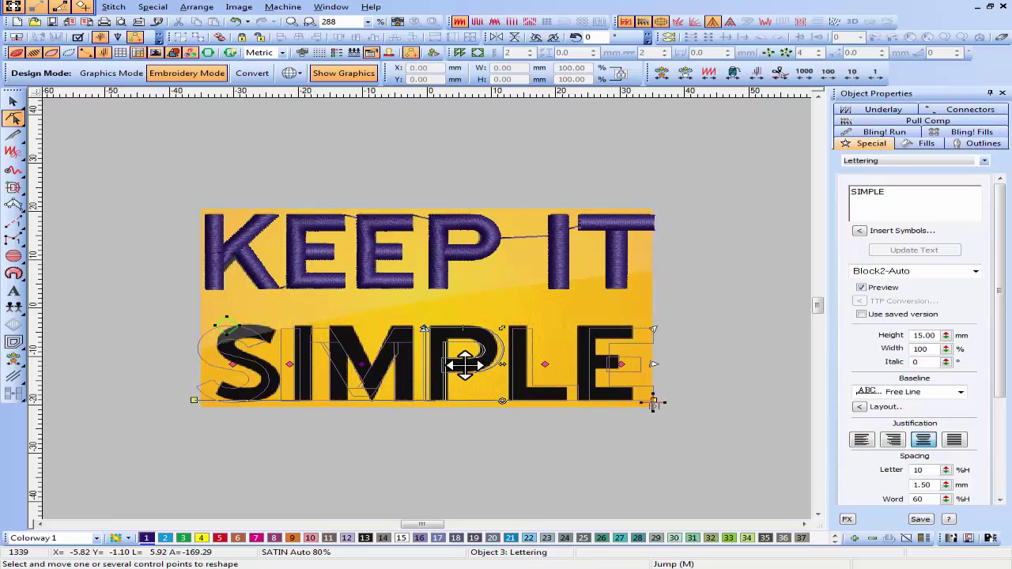
click(357, 364)
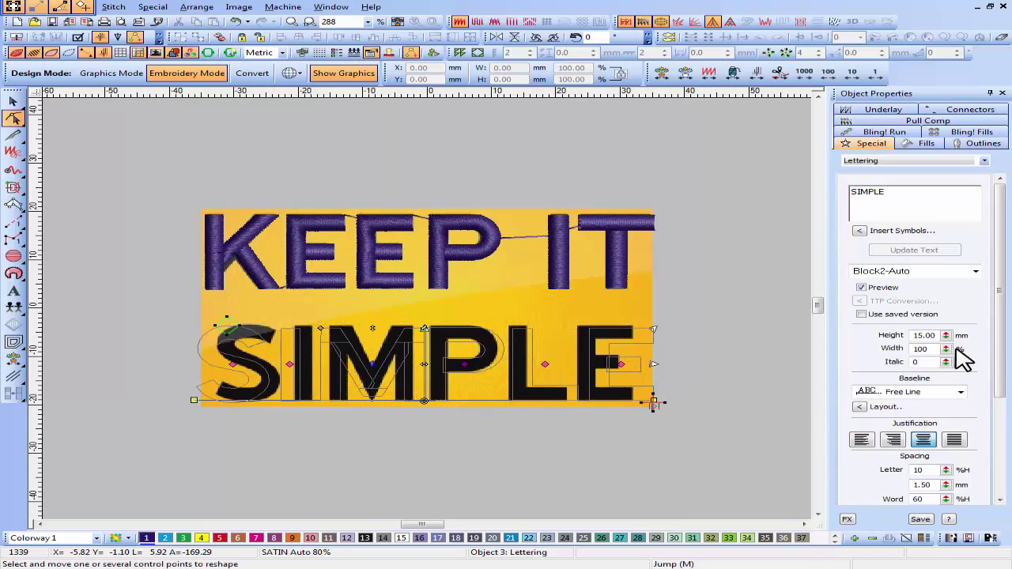
drag(941, 348, 871, 348)
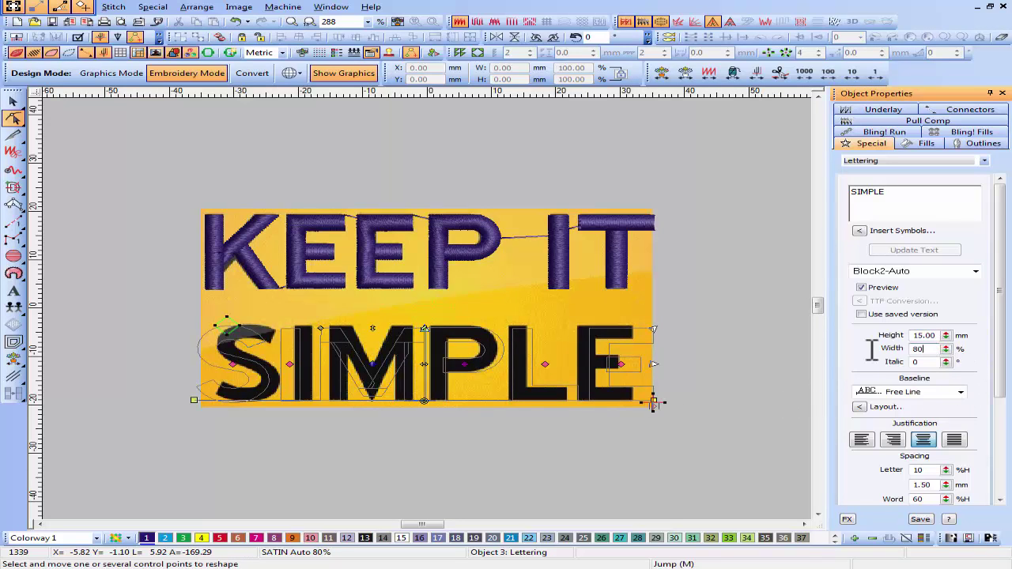
text(80)
key(Return)
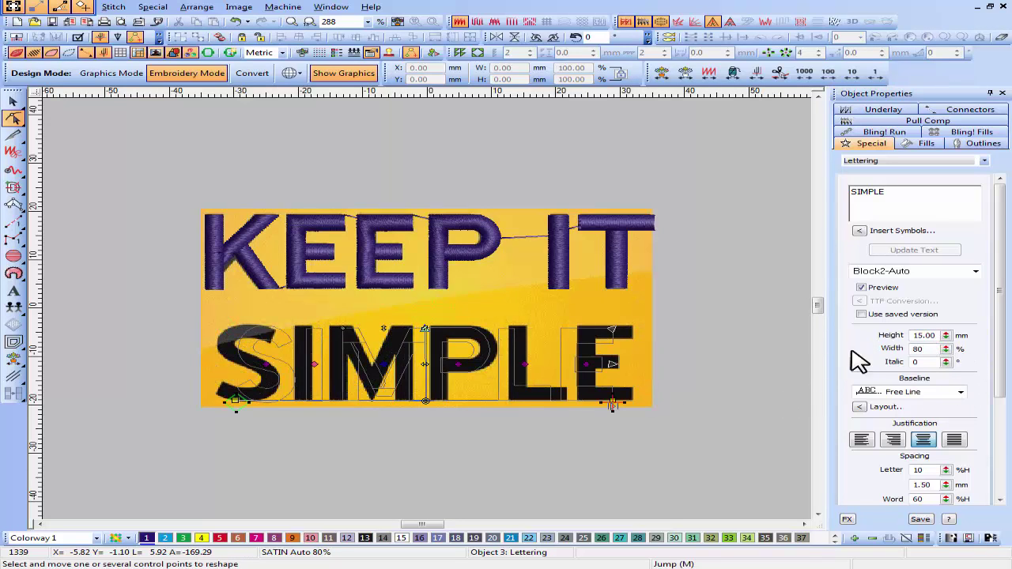
- Move the E, L and P of SIMPLE onto the matching letters in the image
click(586, 362)
mouse_move(586, 363)
mouse_down()
mouse_move(605, 362)
mouse_move(595, 370)
mouse_up()
click(524, 361)
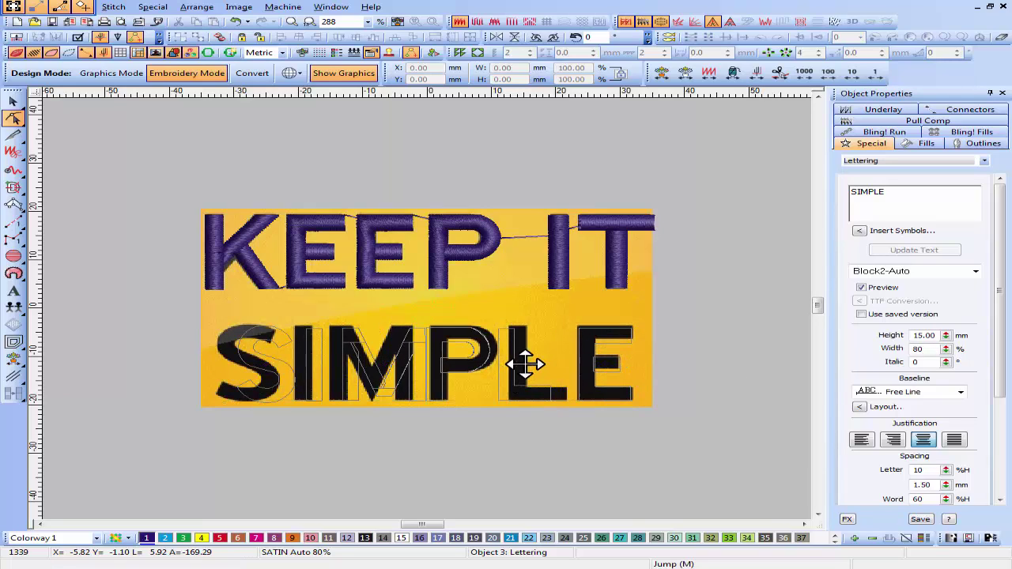
drag(524, 362, 534, 363)
click(451, 361)
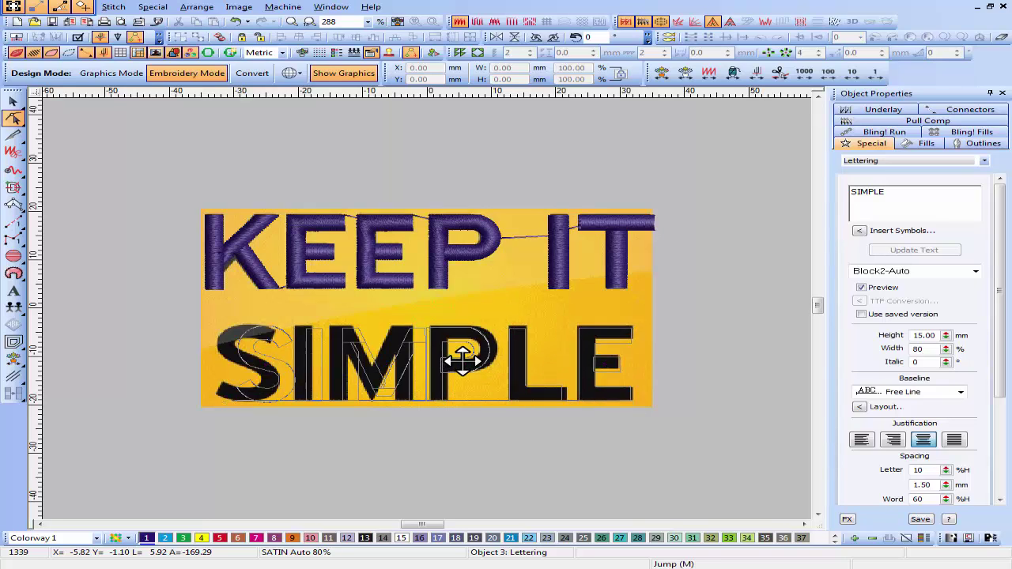
drag(466, 359, 472, 360)
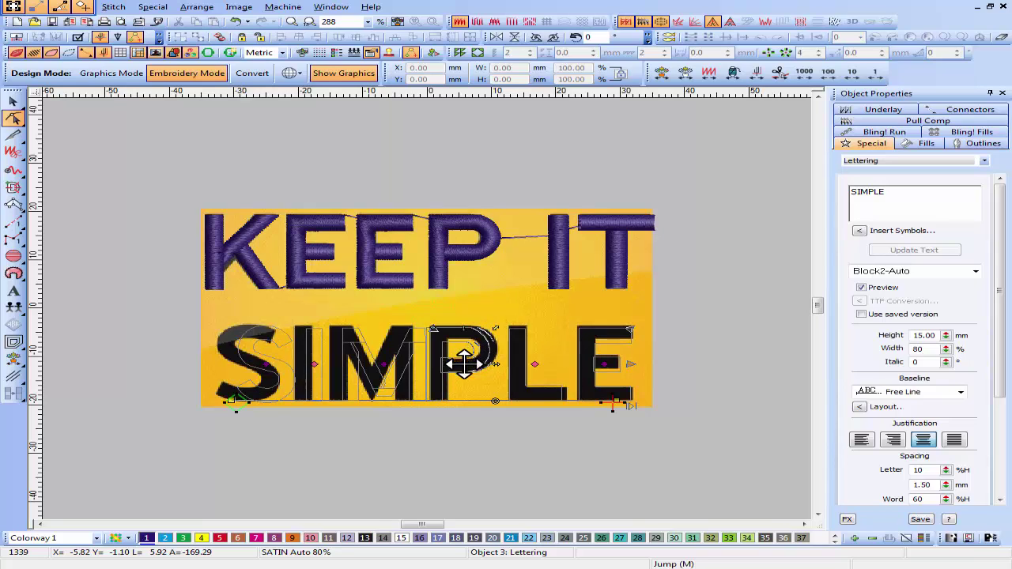
- Move the M, I and S of SIMPLE onto the matching letters in the image
click(370, 362)
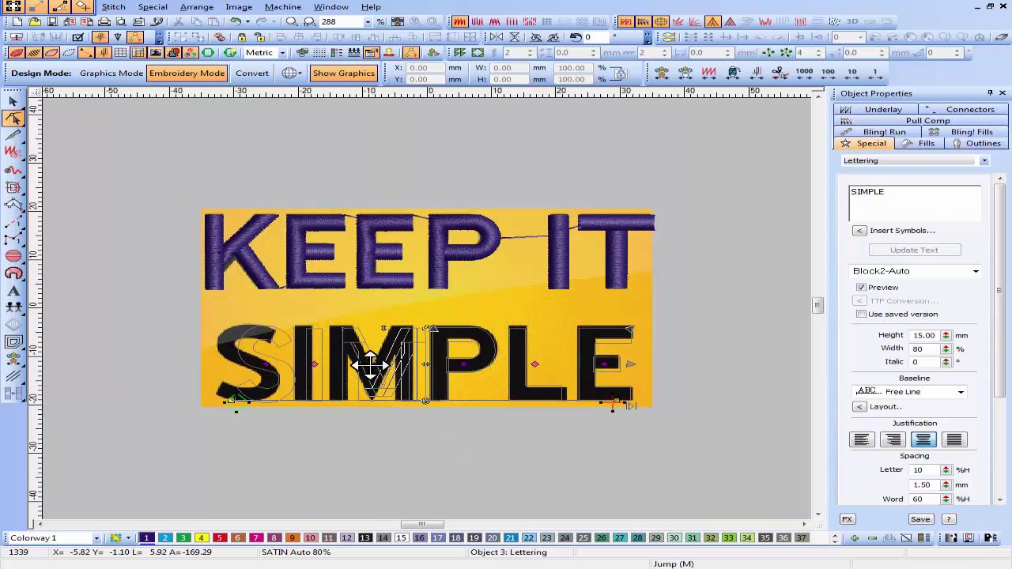
click(316, 357)
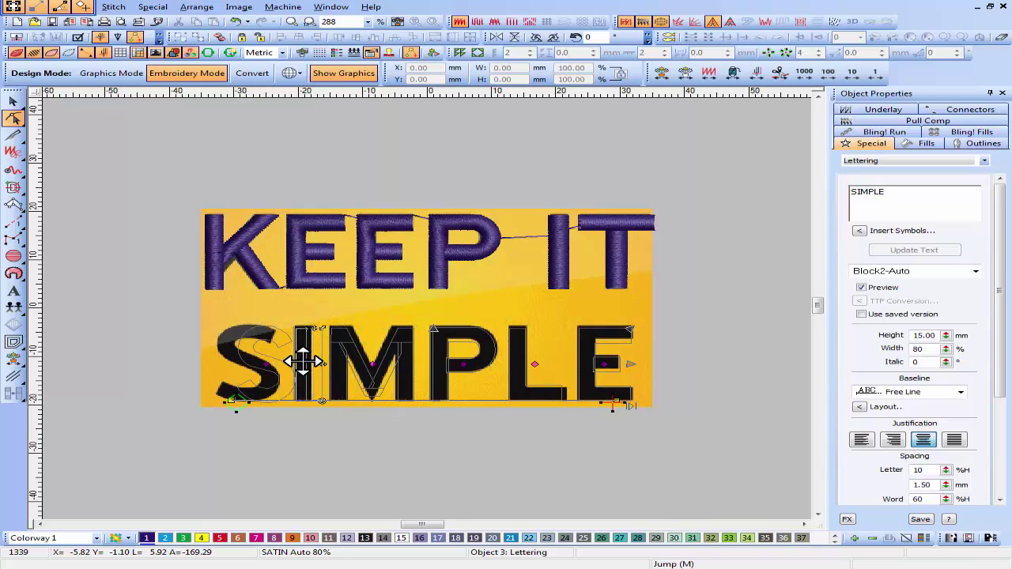
click(271, 370)
drag(250, 362, 241, 363)
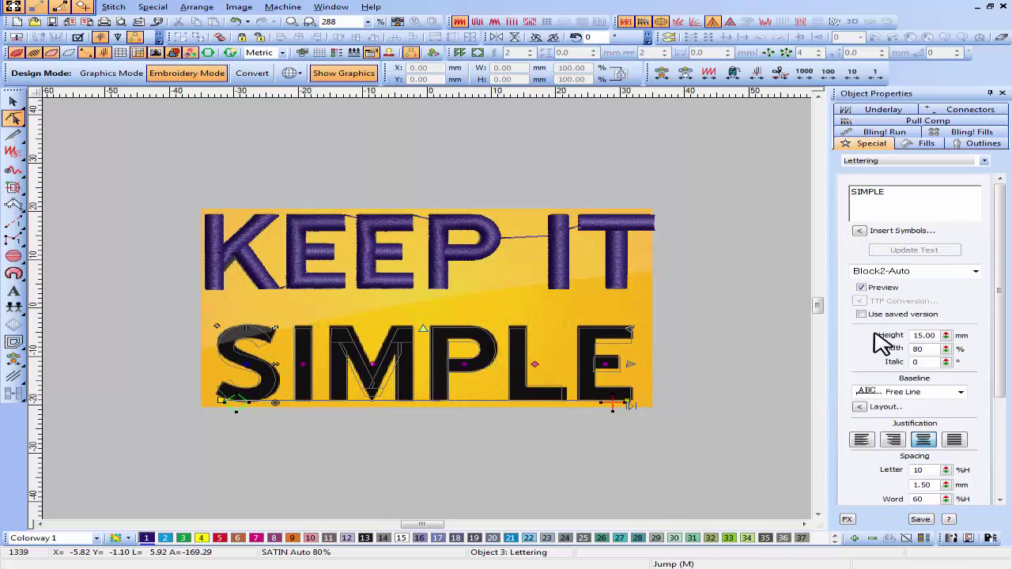
- Change the font of the SIMPLE lettering to Micro Block
click(975, 271)
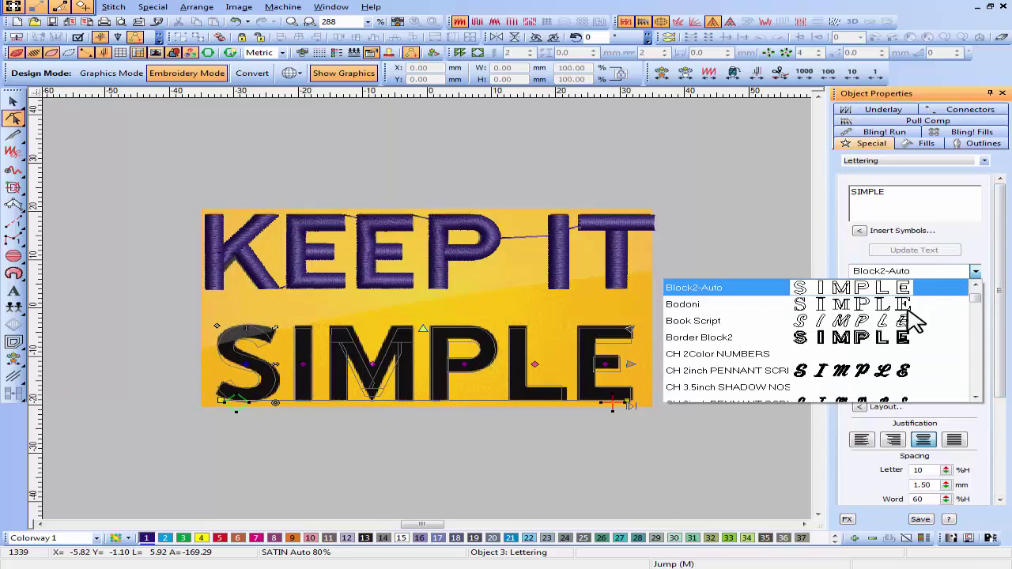
scroll(904, 328, down, 3)
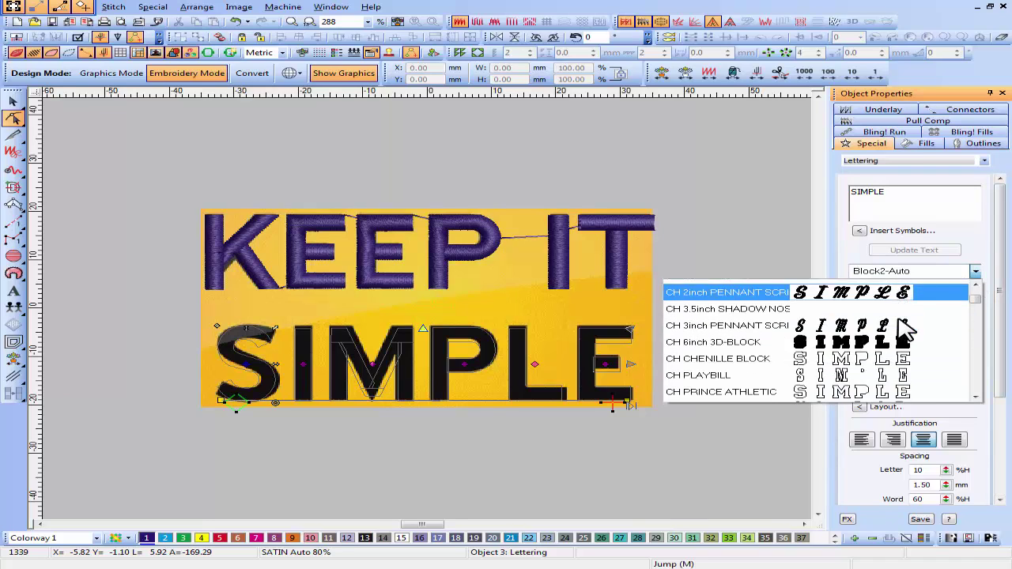
scroll(903, 328, down, 2)
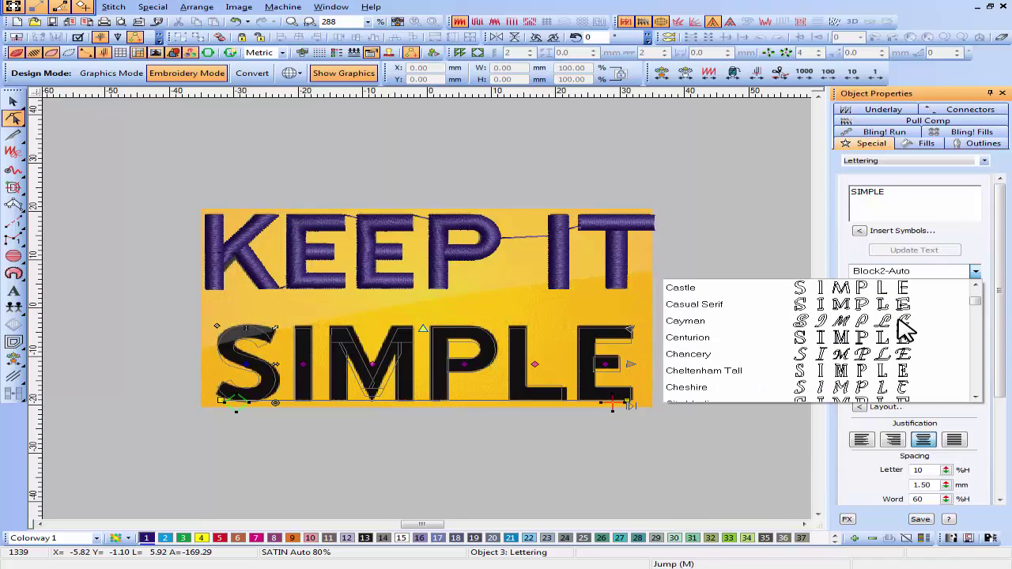
scroll(903, 328, down, 1)
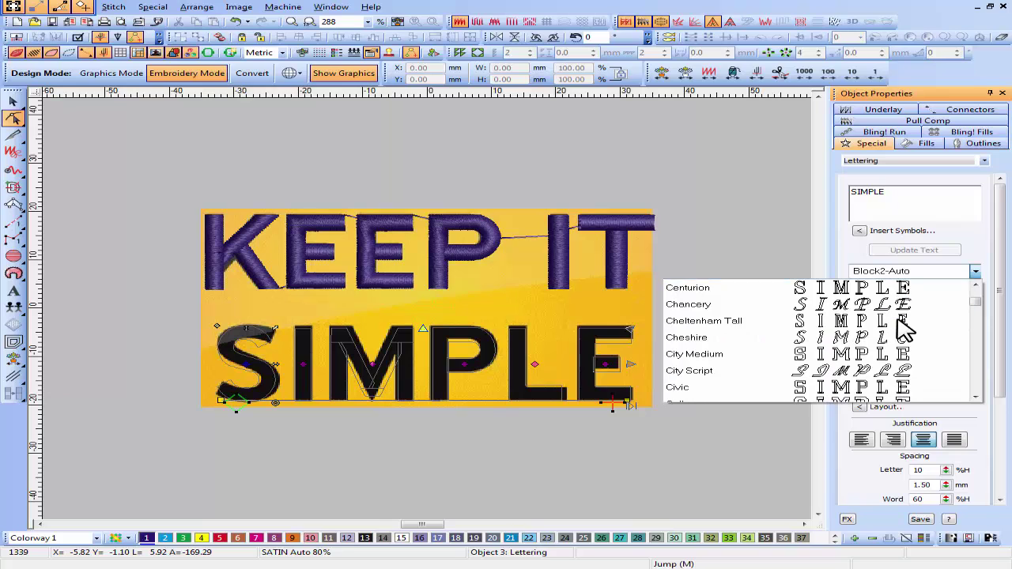
scroll(903, 328, down, 4)
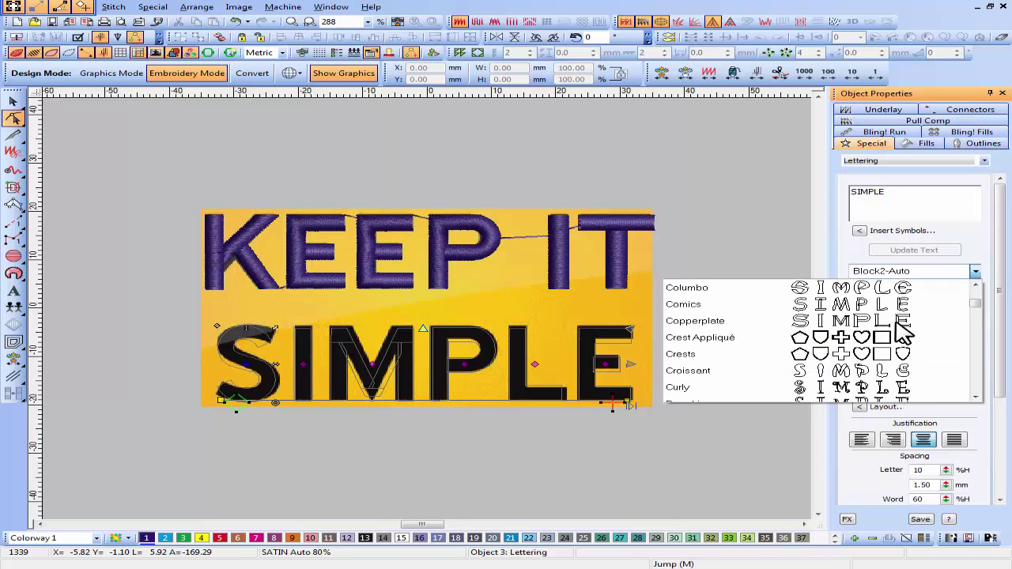
scroll(903, 332, down, 3)
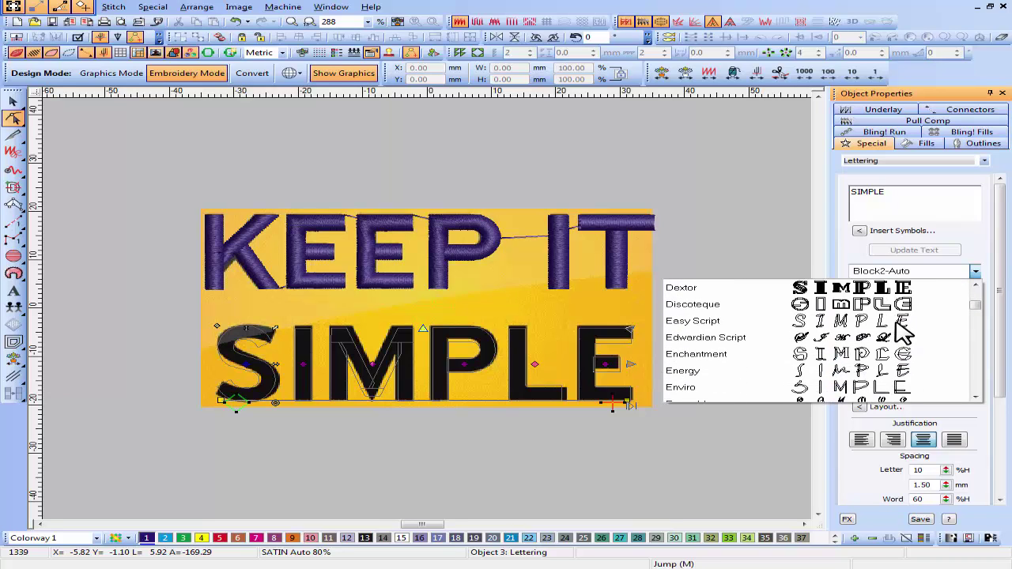
scroll(904, 332, down, 1)
scroll(904, 332, down, 1)
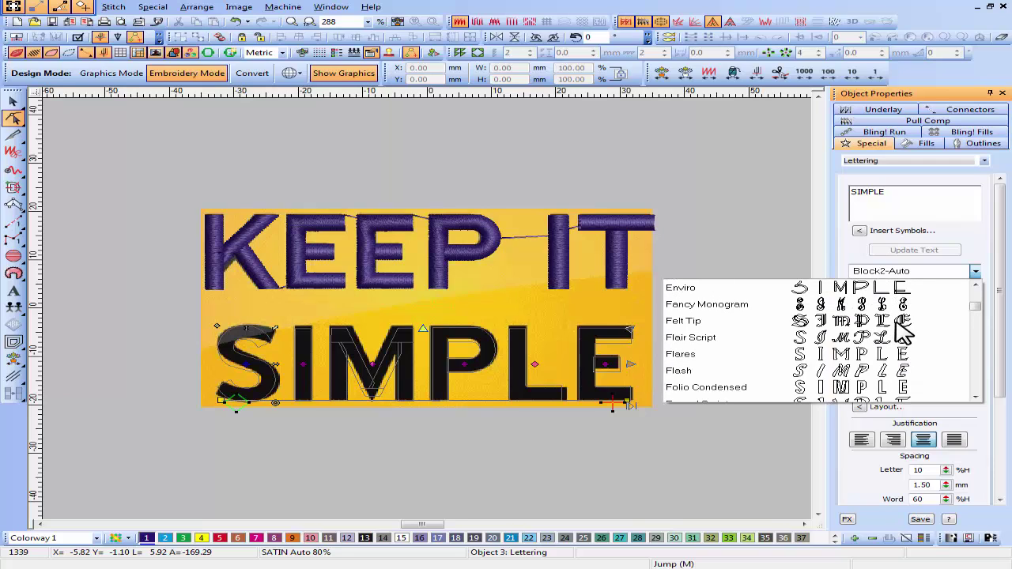
scroll(904, 332, down, 2)
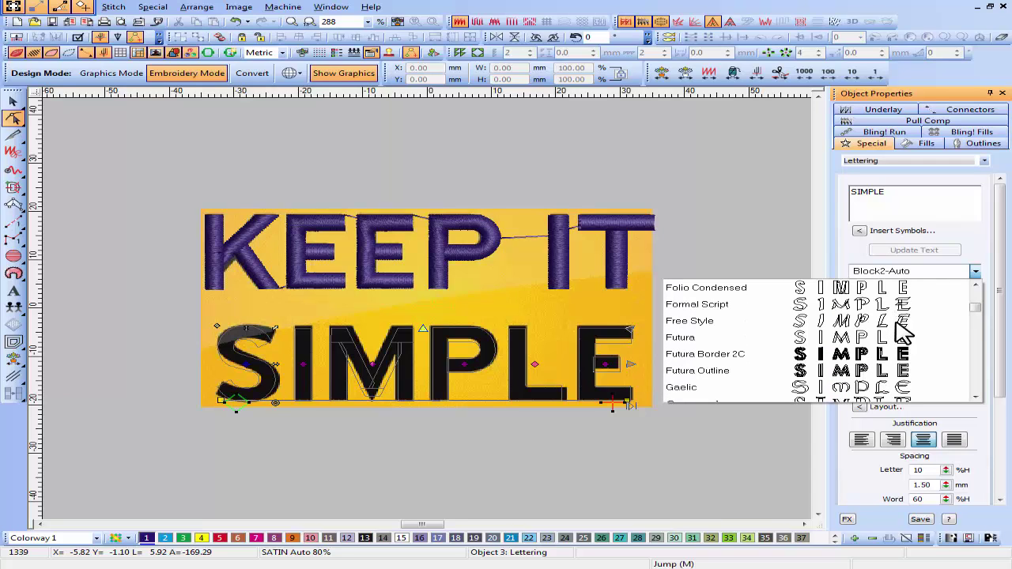
scroll(904, 332, down, 1)
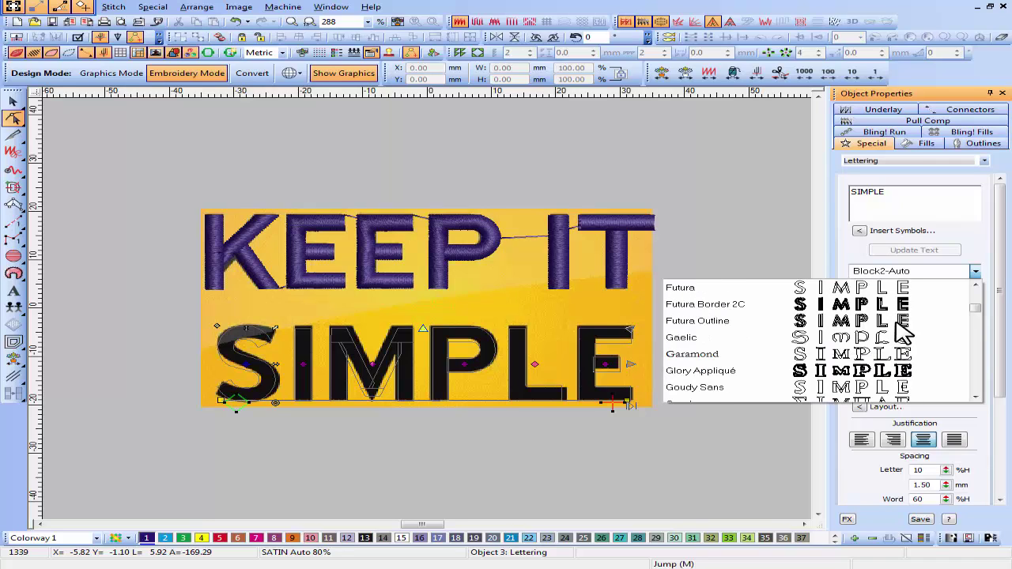
scroll(904, 332, down, 1)
scroll(904, 332, down, 3)
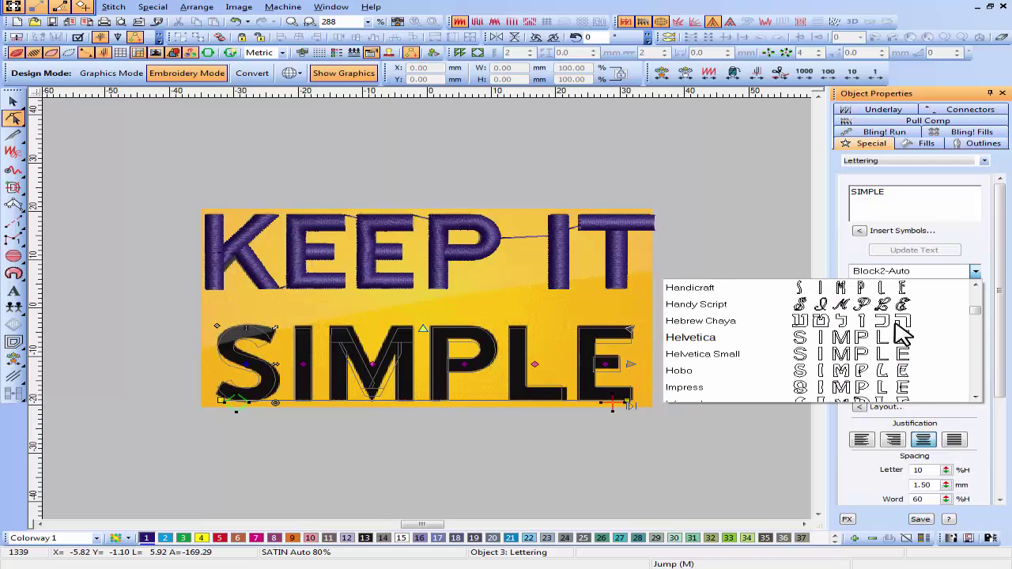
scroll(903, 332, down, 1)
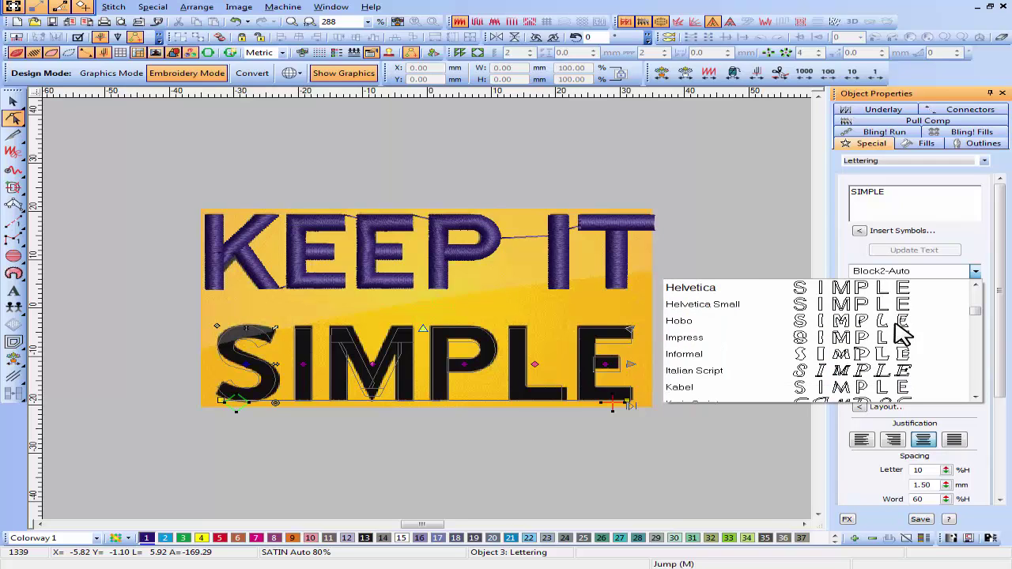
scroll(904, 332, down, 1)
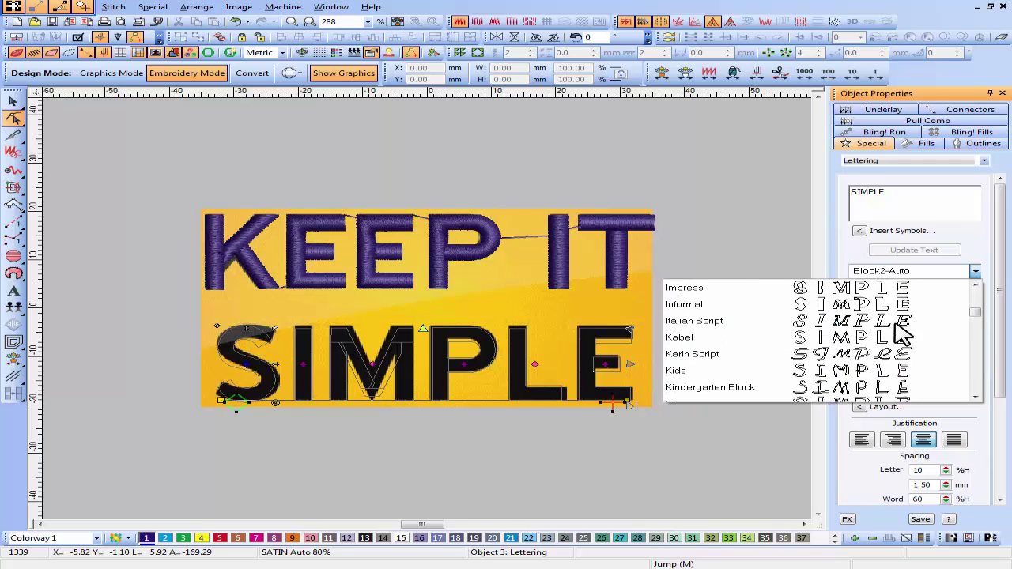
scroll(903, 332, down, 2)
scroll(904, 332, down, 1)
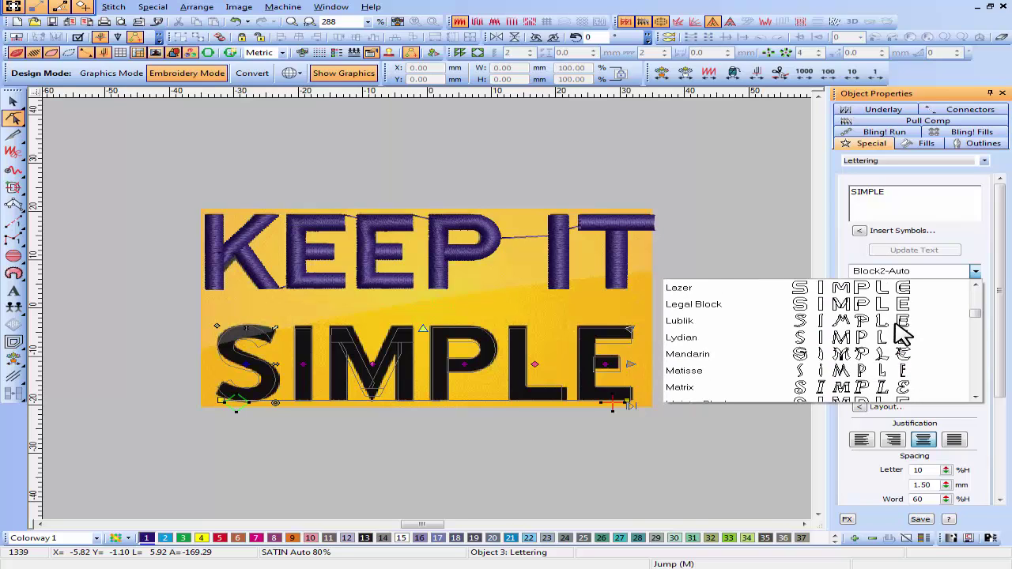
scroll(904, 332, down, 1)
scroll(904, 332, down, 1)
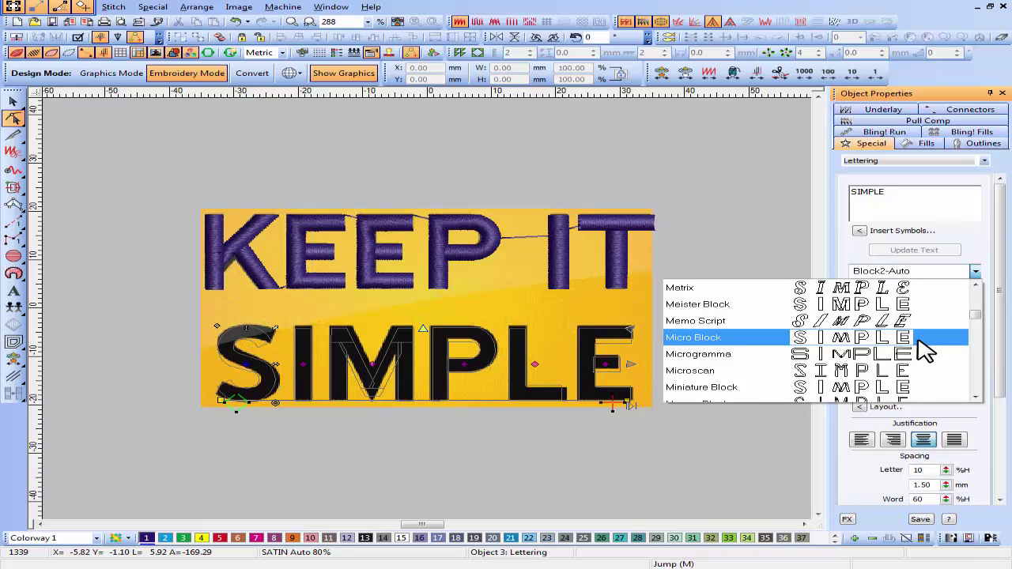
click(925, 352)
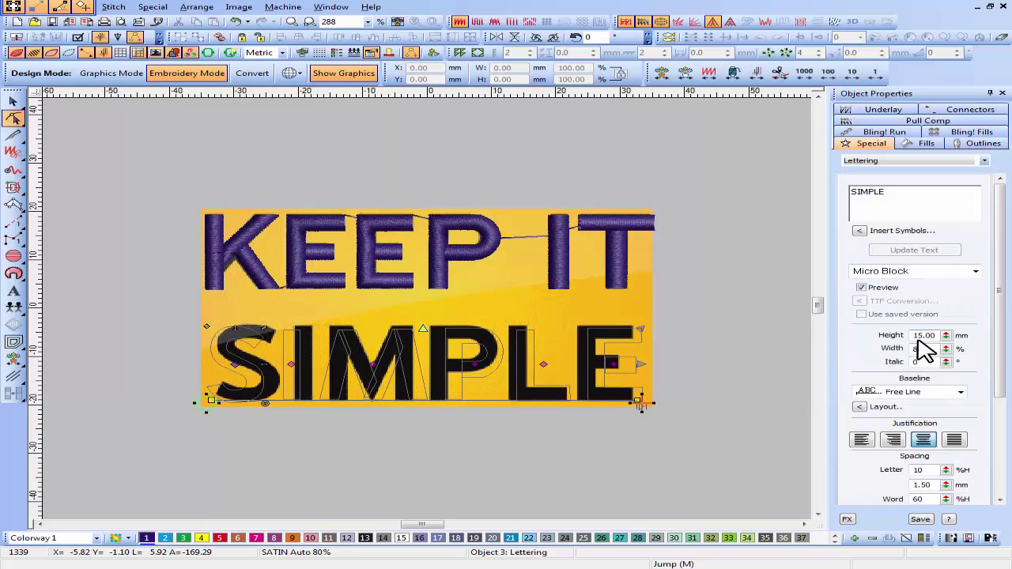
- Examine the font previews for a closer match to the image's SIMPLE letters, then close the list without choosing another font
click(944, 278)
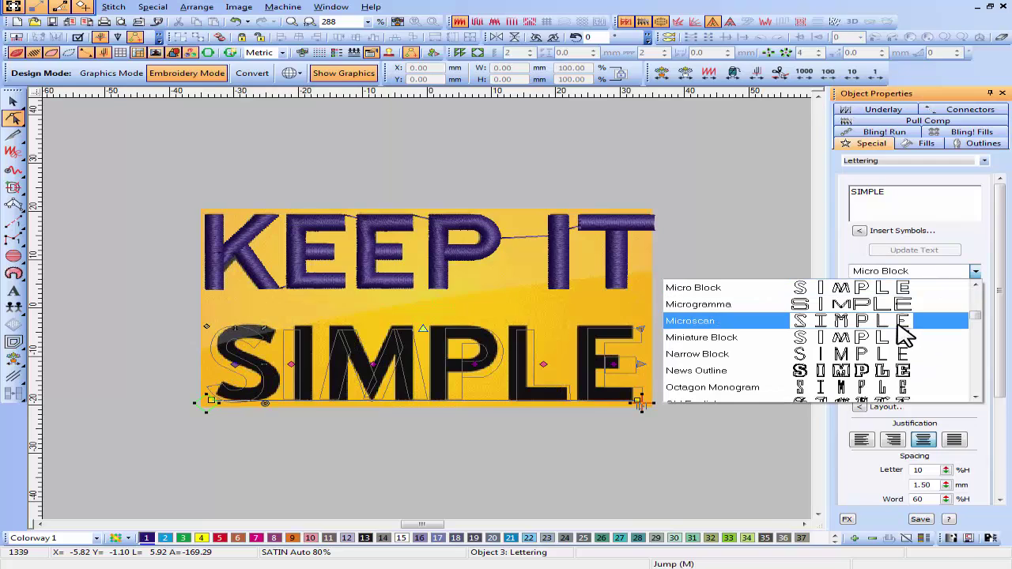
scroll(903, 335, down, 2)
scroll(902, 335, down, 1)
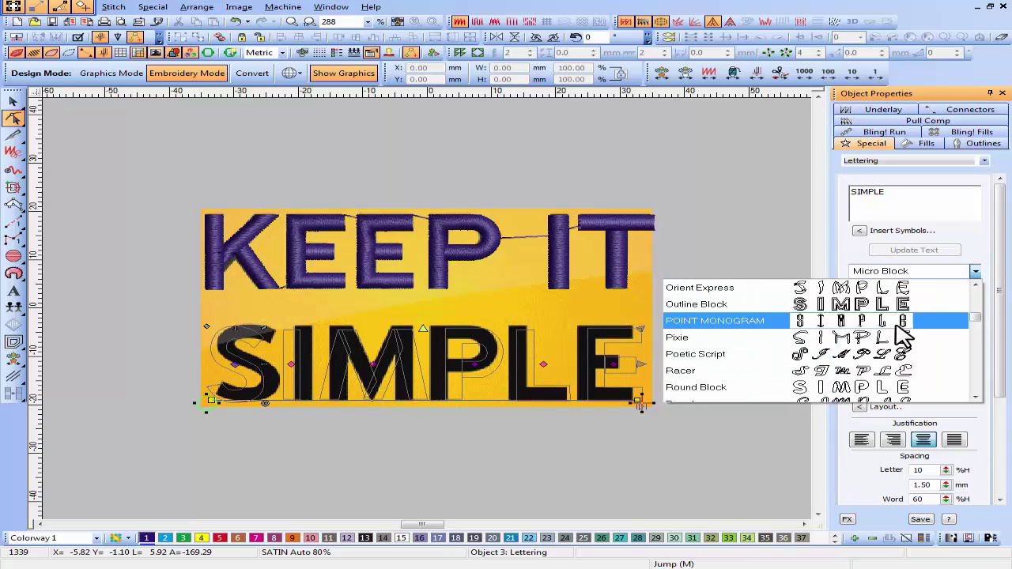
scroll(903, 335, down, 1)
scroll(903, 335, down, 3)
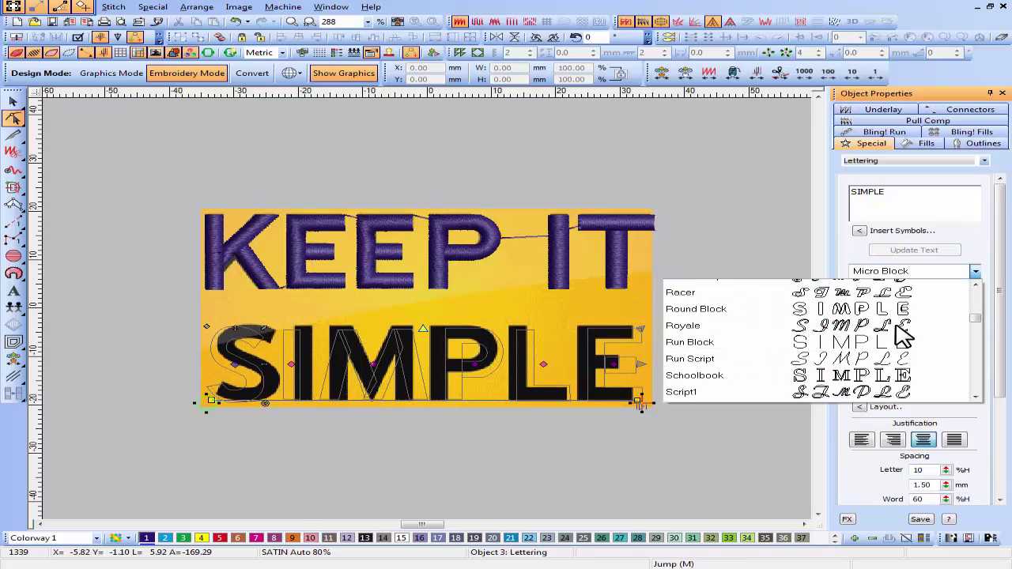
scroll(903, 336, down, 1)
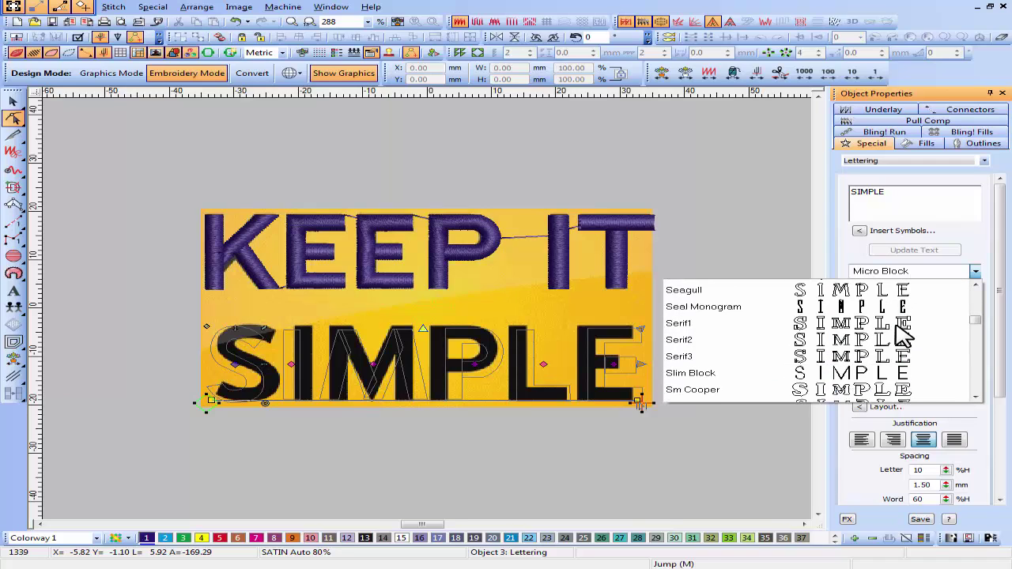
scroll(903, 335, down, 1)
scroll(897, 326, down, 1)
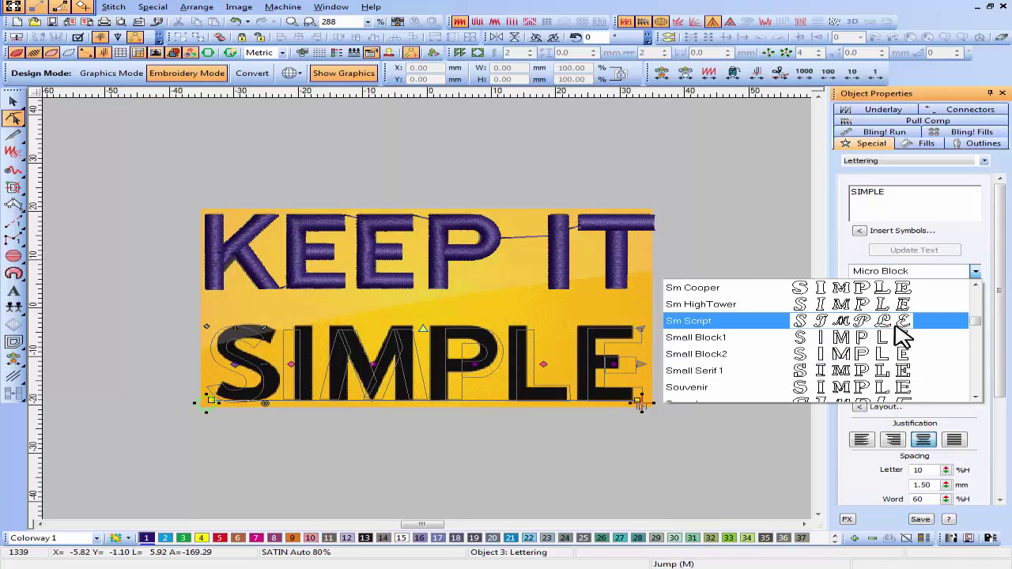
scroll(903, 335, down, 2)
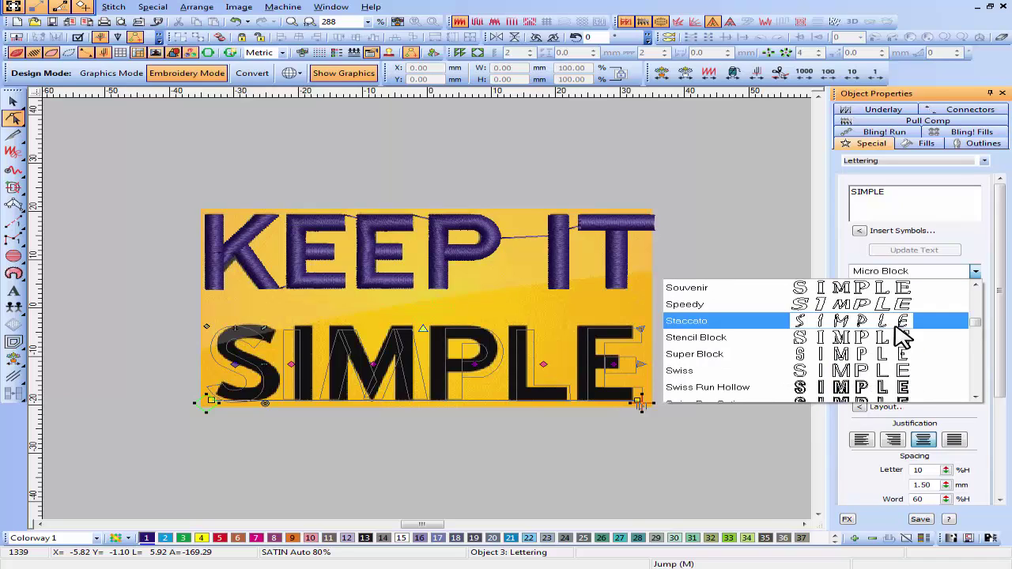
scroll(902, 335, down, 2)
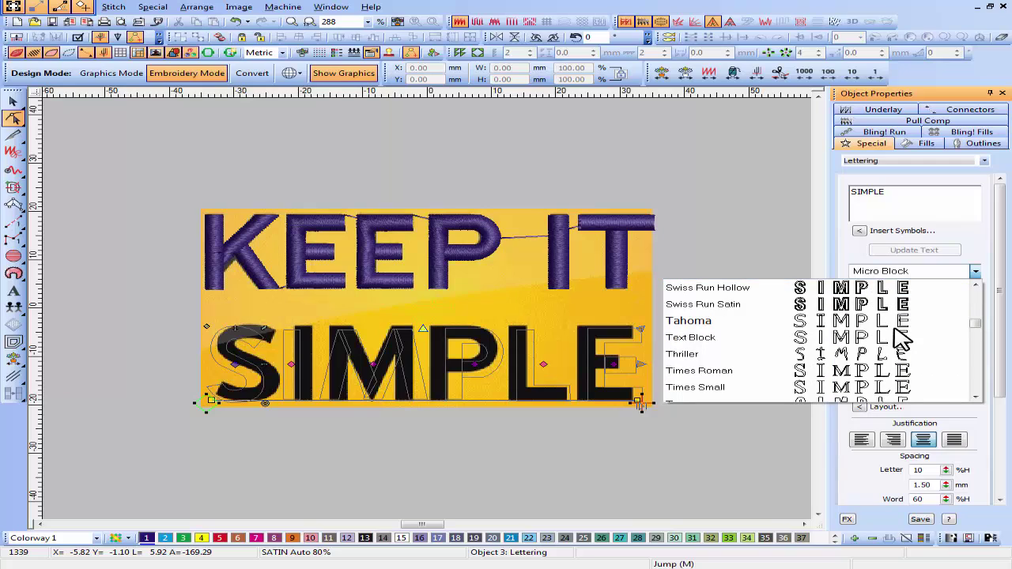
scroll(902, 336, down, 2)
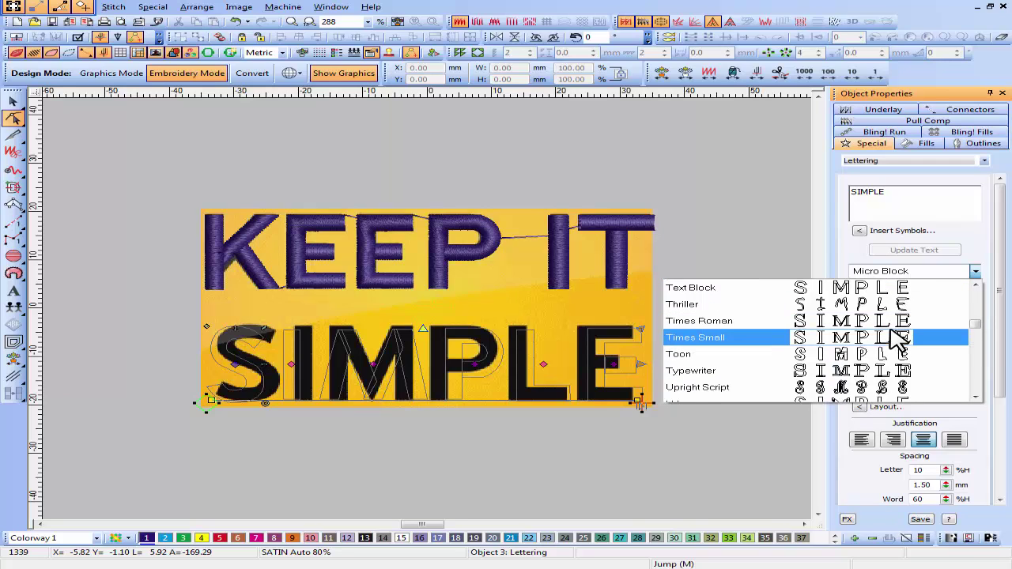
scroll(897, 336, down, 1)
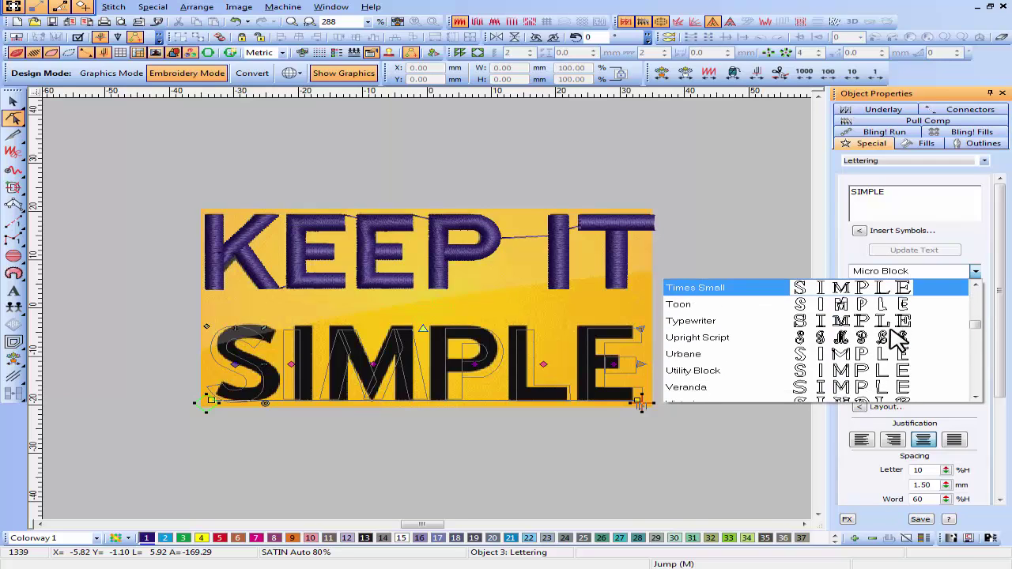
scroll(898, 336, down, 1)
scroll(897, 336, down, 1)
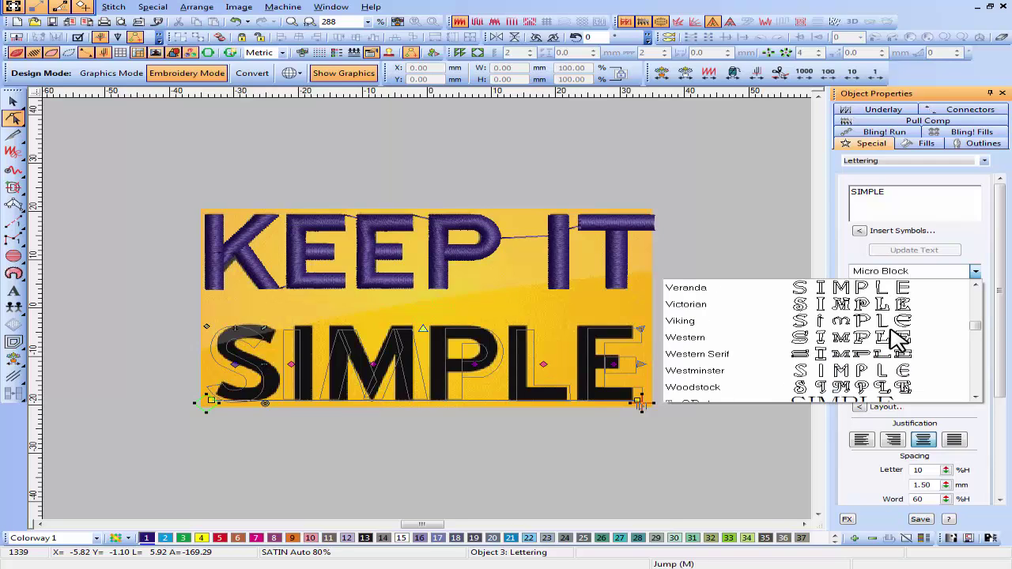
scroll(897, 336, down, 1)
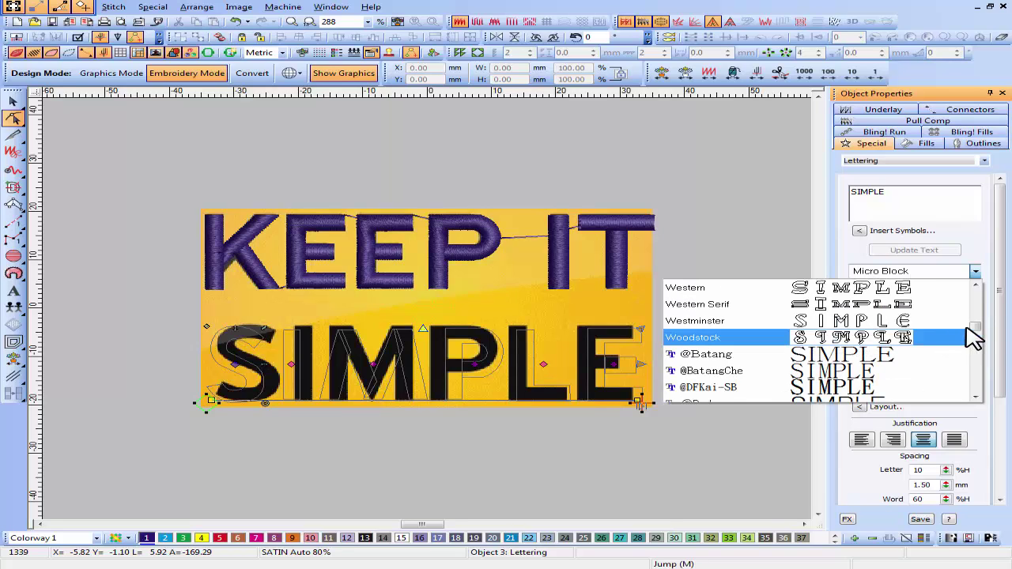
scroll(898, 343, down, 2)
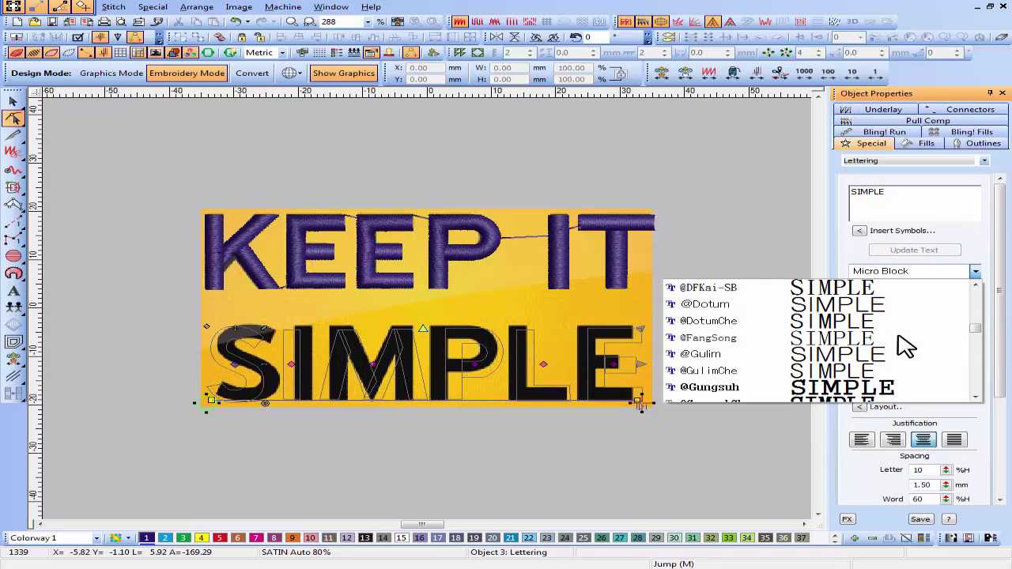
scroll(905, 346, down, 1)
drag(985, 335, 987, 274)
scroll(881, 324, down, 1)
scroll(881, 324, down, 2)
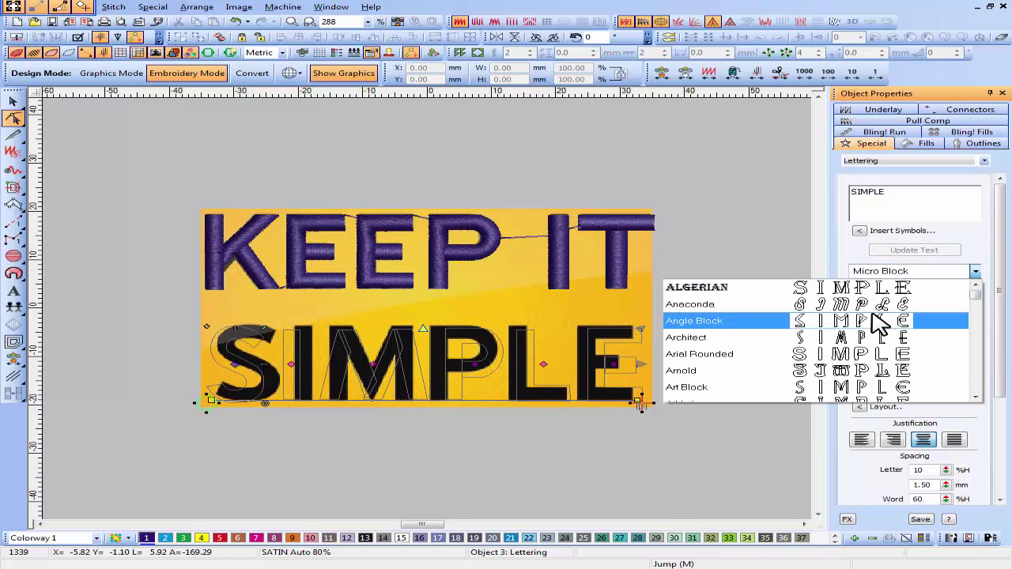
scroll(877, 325, down, 1)
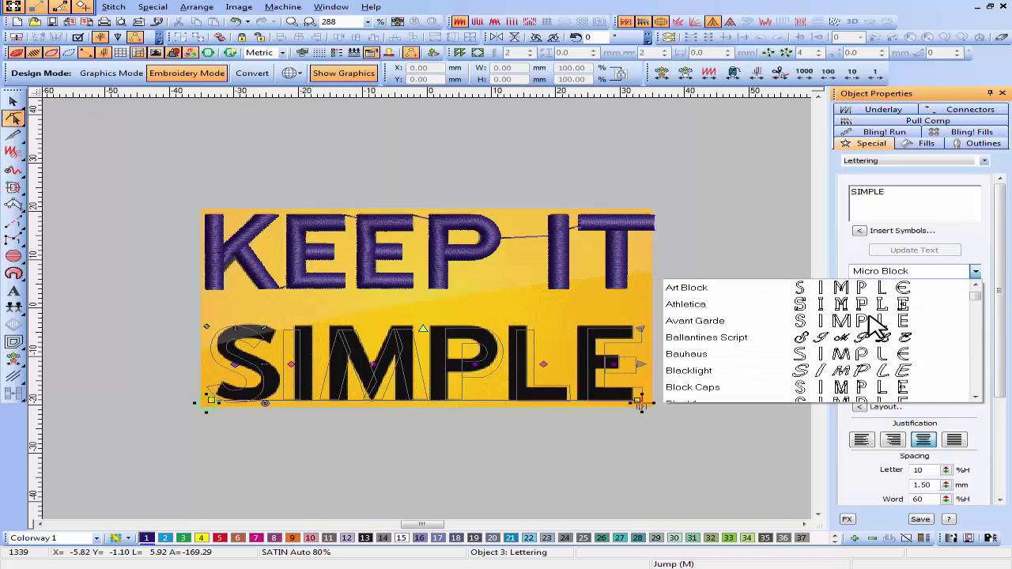
scroll(878, 326, down, 1)
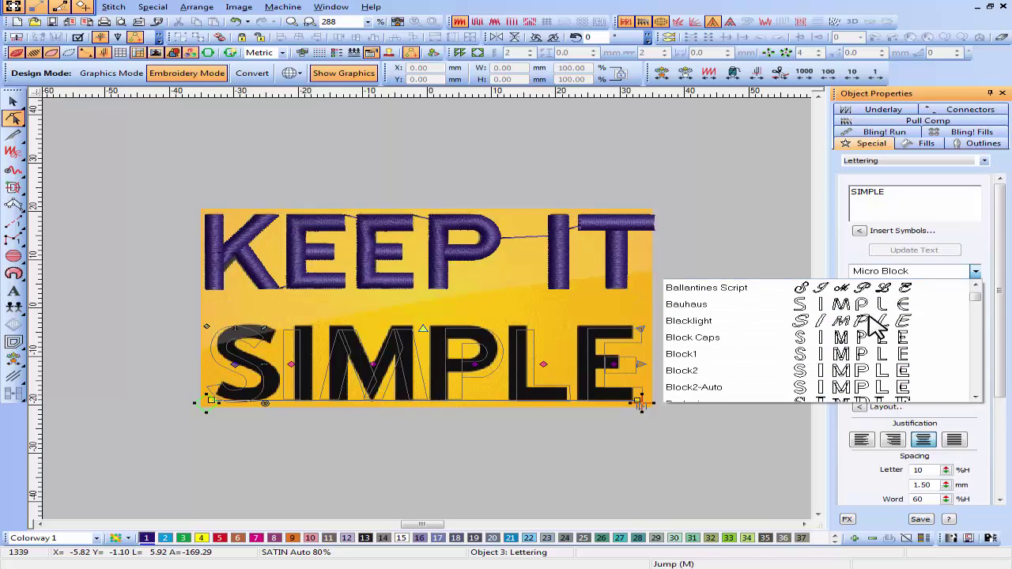
scroll(875, 325, down, 1)
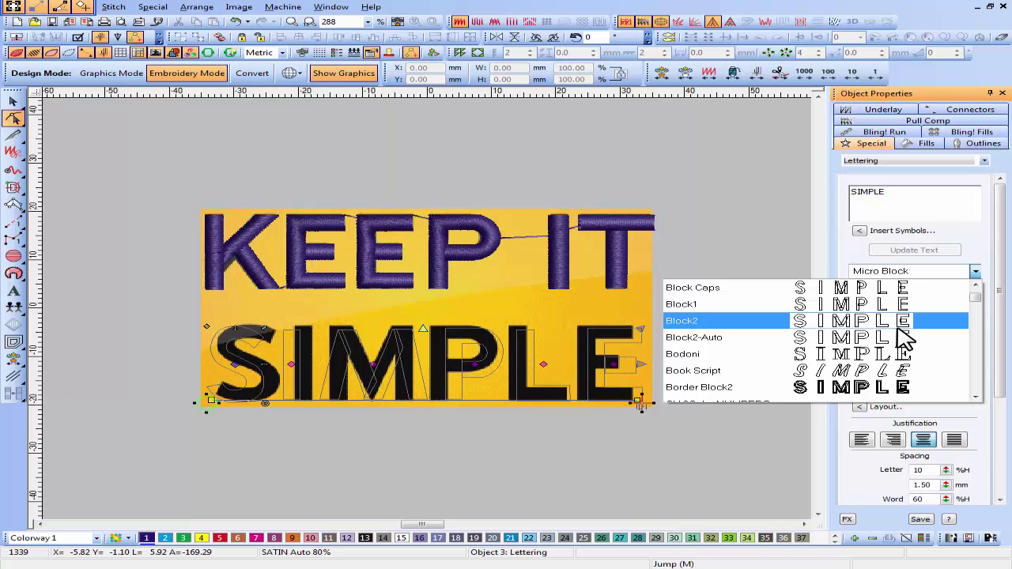
scroll(904, 338, down, 2)
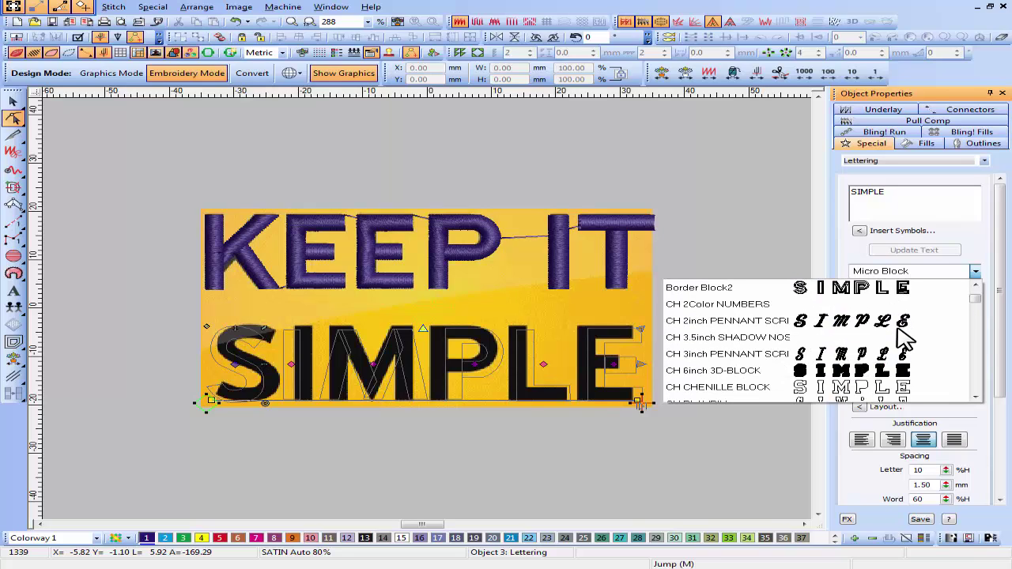
scroll(904, 339, down, 3)
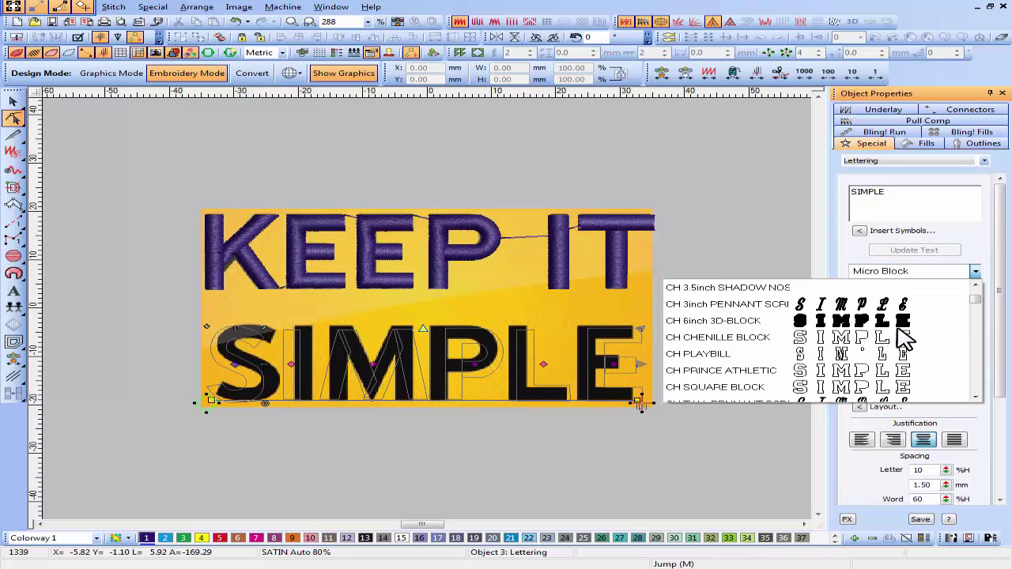
scroll(903, 339, down, 2)
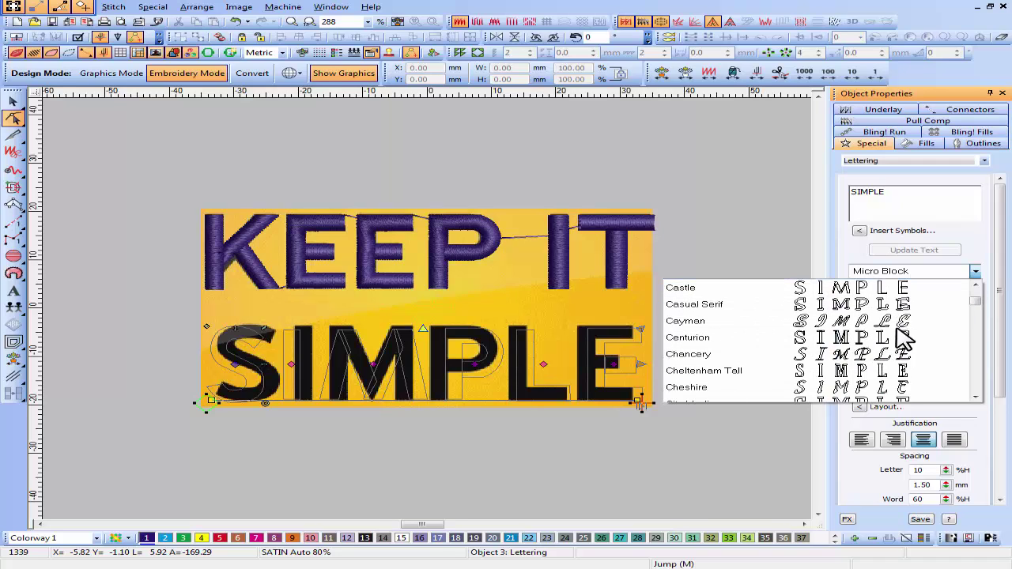
click(976, 246)
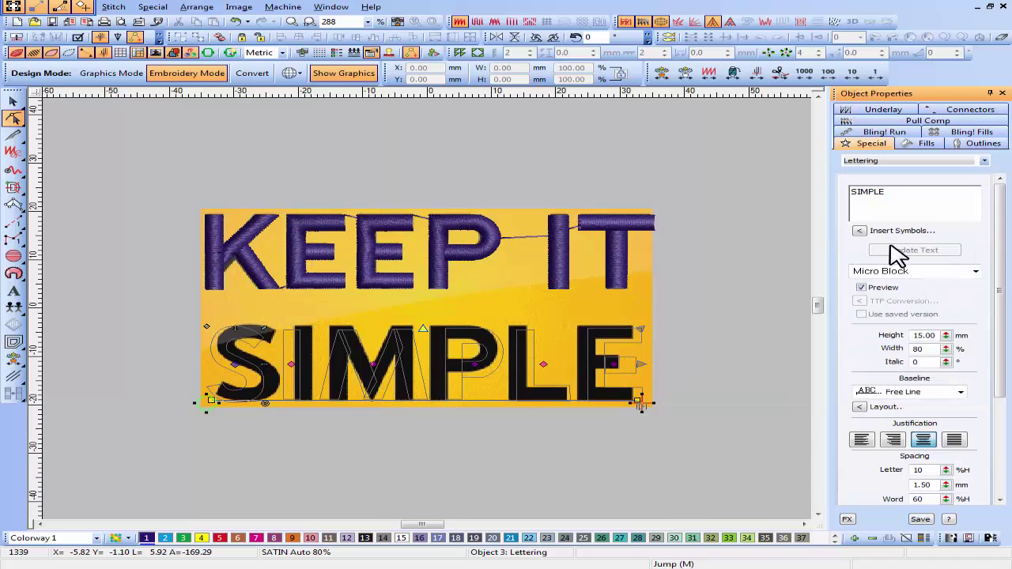
- Undo the font change on the SIMPLE lettering and shorten its text to IMPLE
click(235, 22)
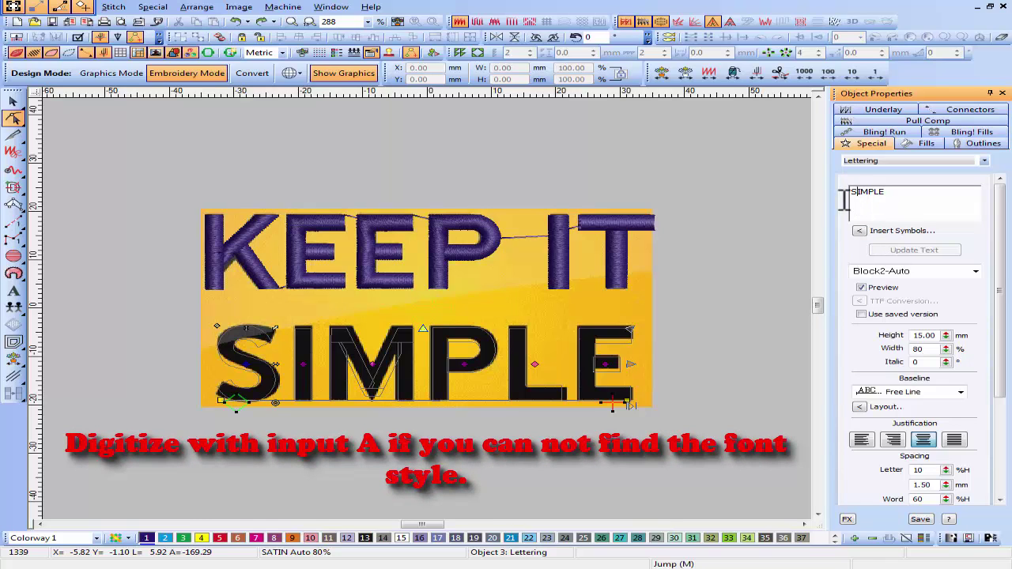
key(Delete)
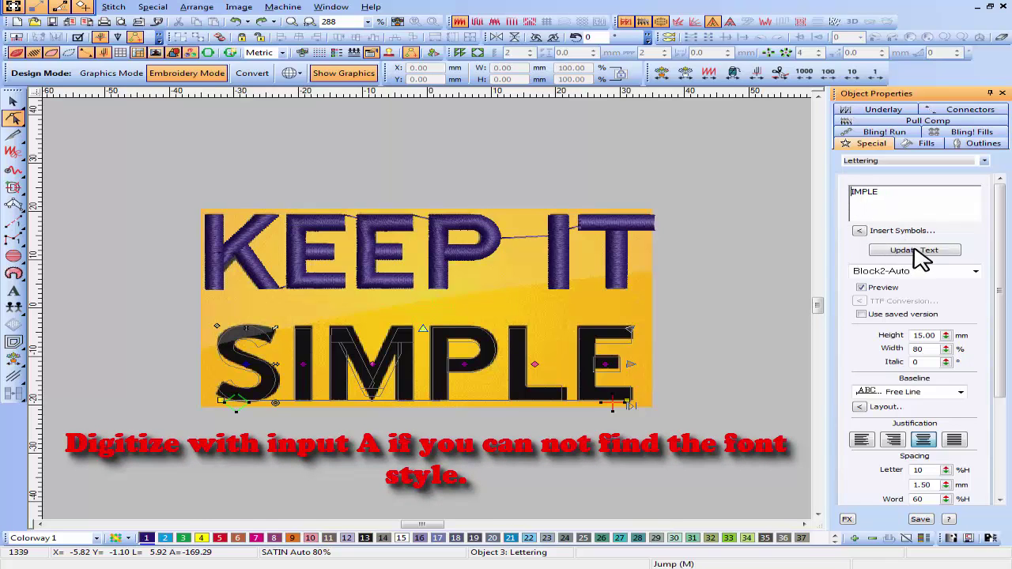
click(914, 252)
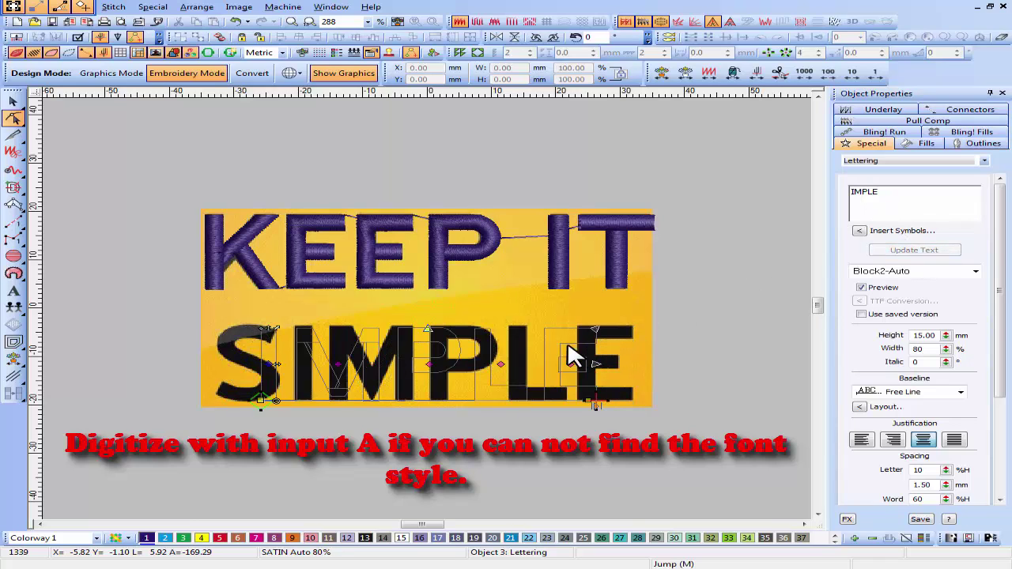
- Shift the IMPLE lettering toward the image's matching letters and widen its letter spacing to 21 %H (3.20 mm)
drag(273, 364, 323, 363)
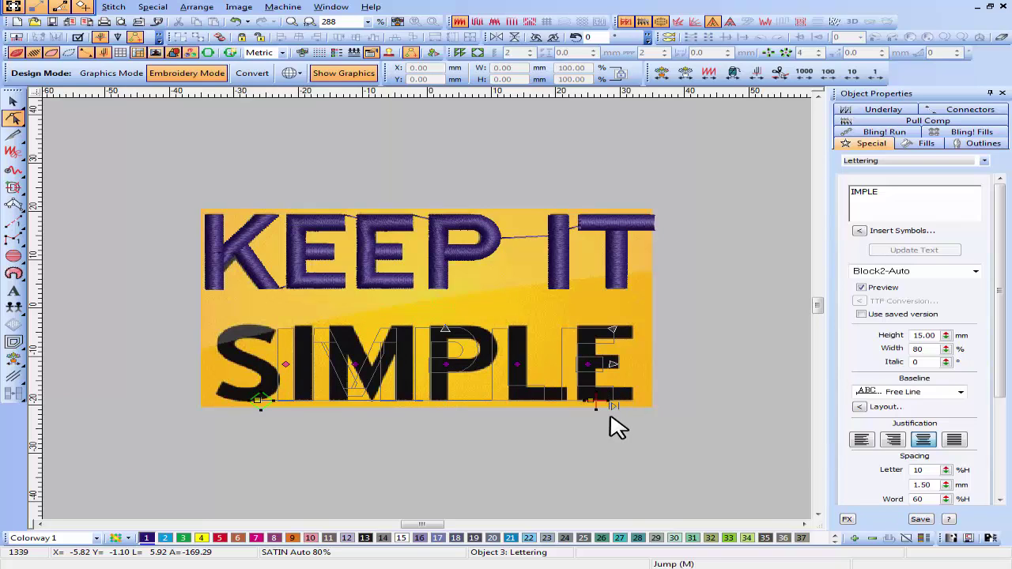
drag(614, 406, 633, 407)
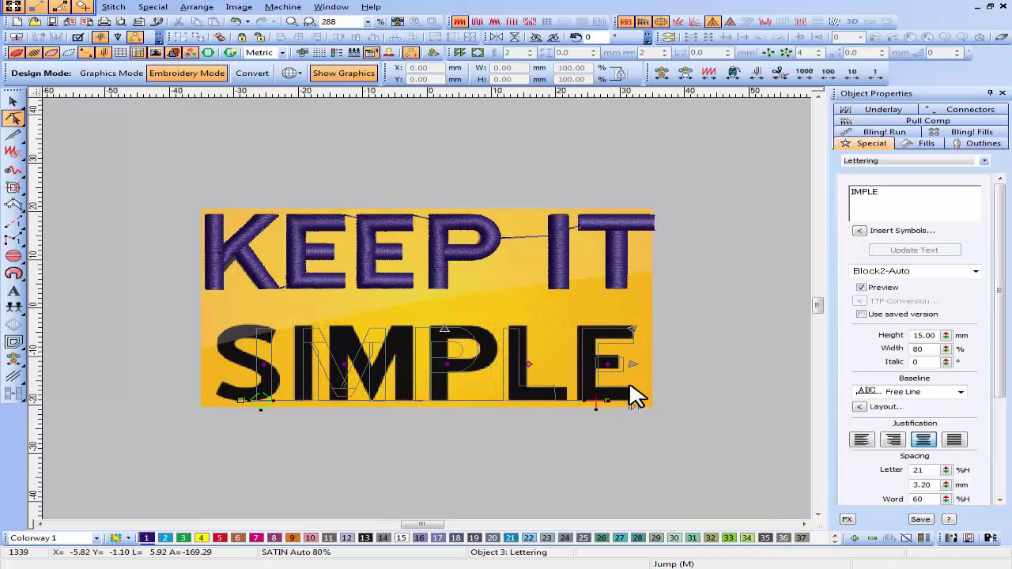
key(Escape)
- Move the L, P, M and I of the IMPLE lettering onto the matching letters in the image
click(603, 372)
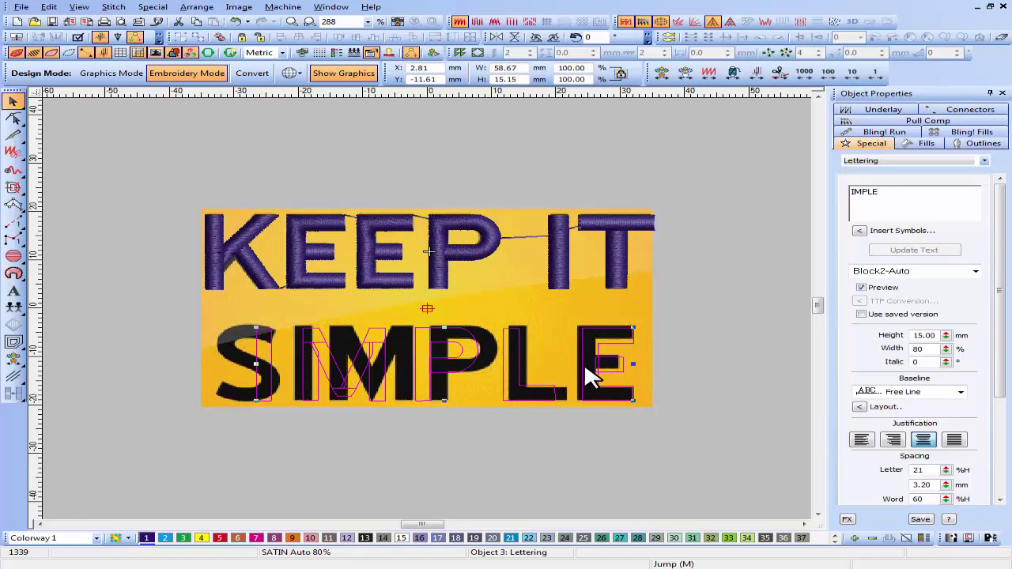
key(h)
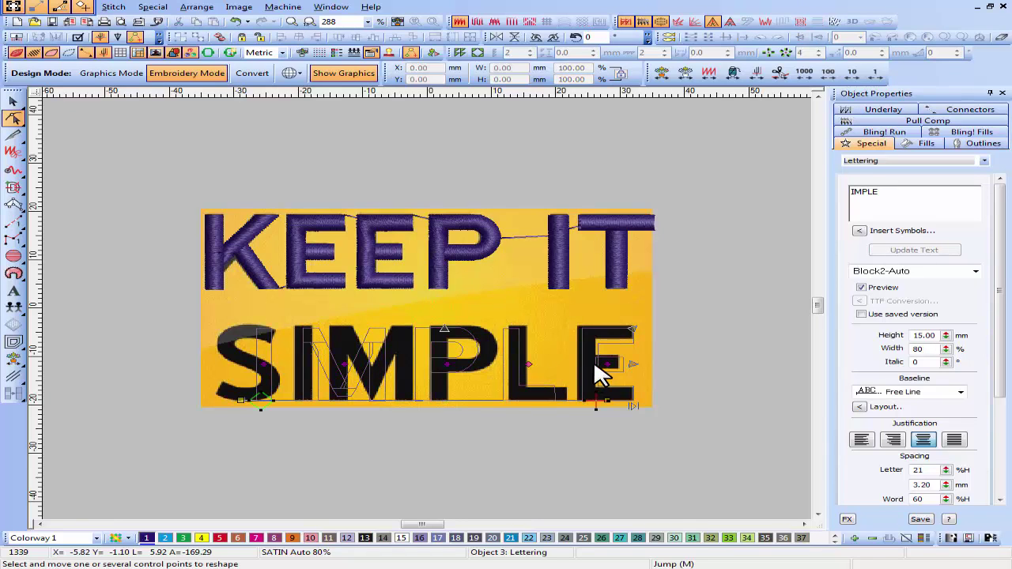
click(528, 359)
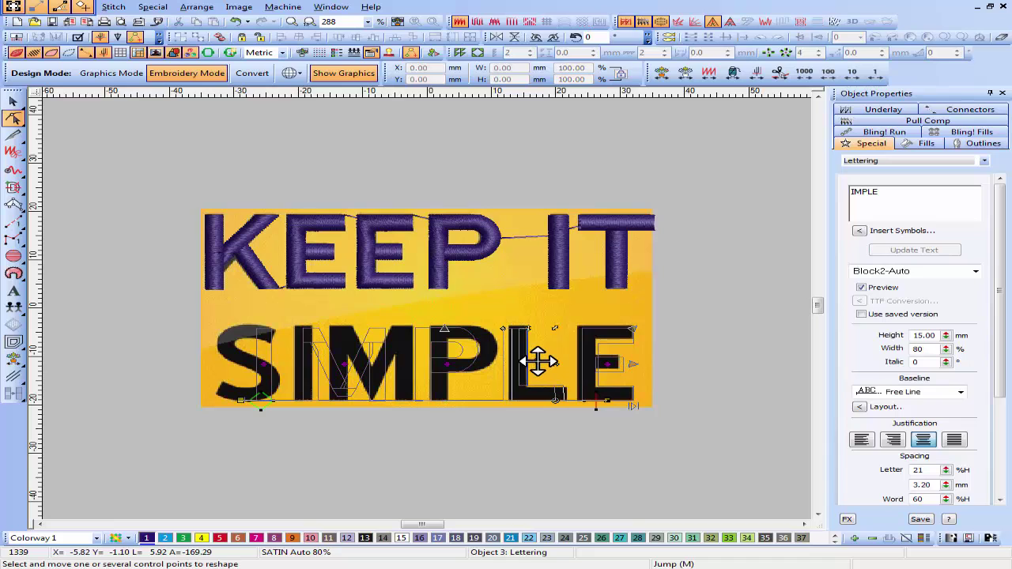
click(456, 358)
click(338, 364)
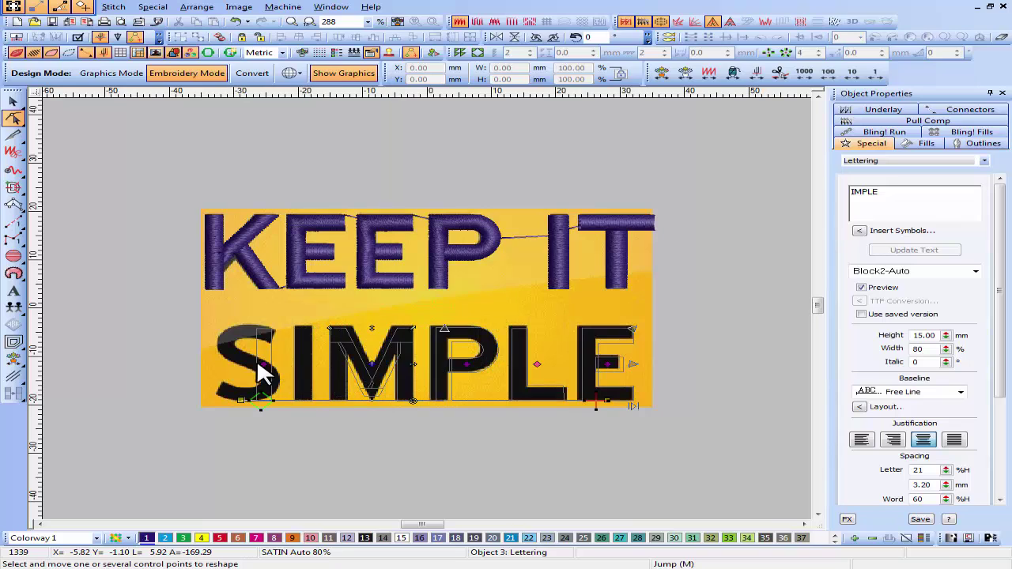
click(302, 360)
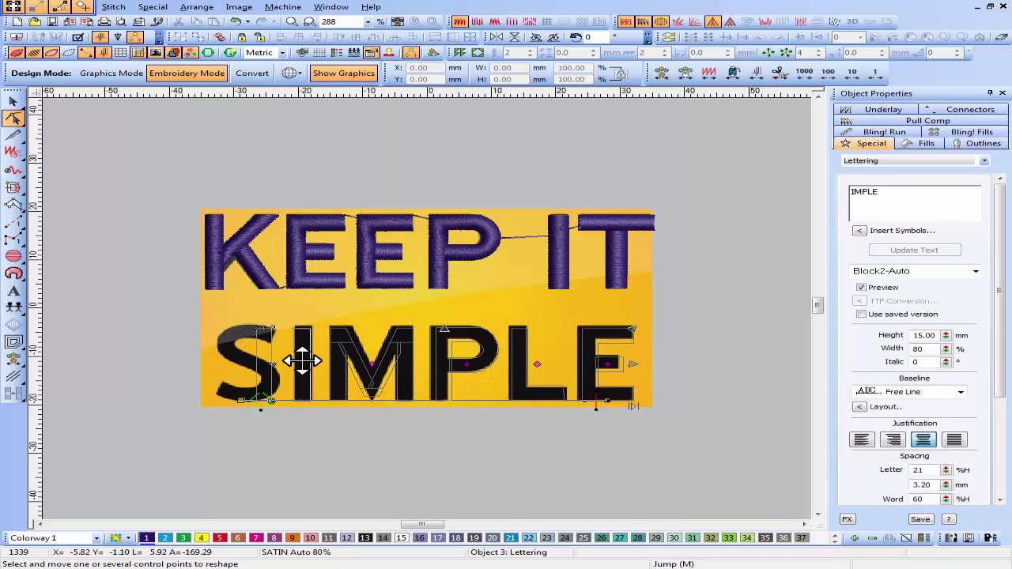
click(283, 430)
click(13, 205)
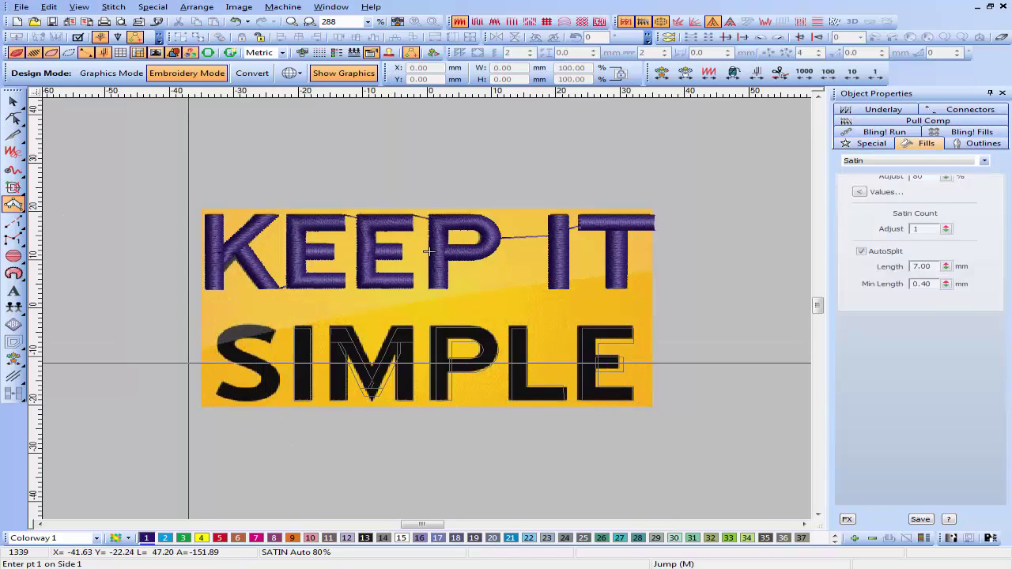
click(270, 343)
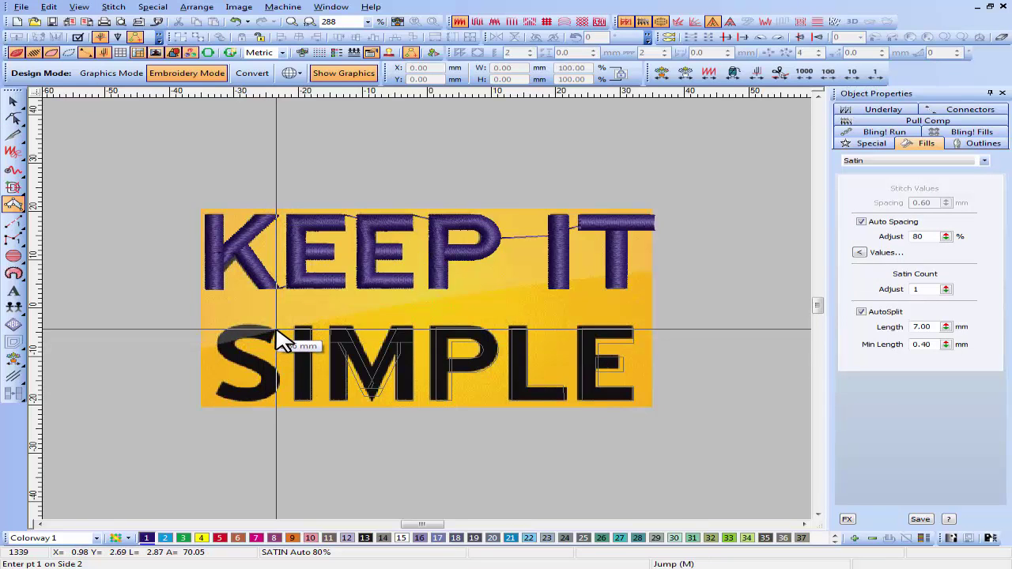
key(Escape)
key(Escape)
- Generate the stitches for the IMPLE lettering and deselect it
click(342, 348)
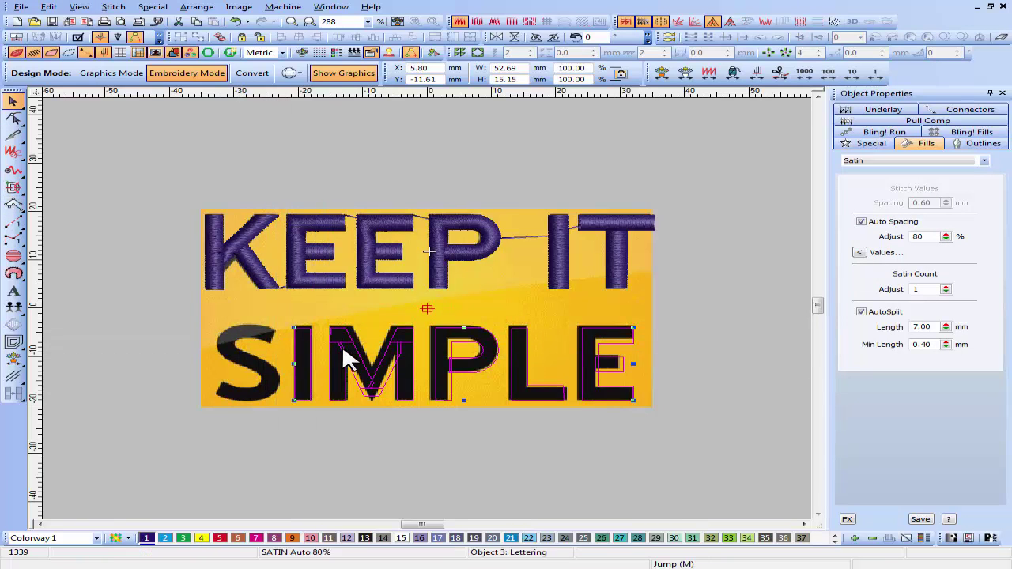
key(g)
click(271, 427)
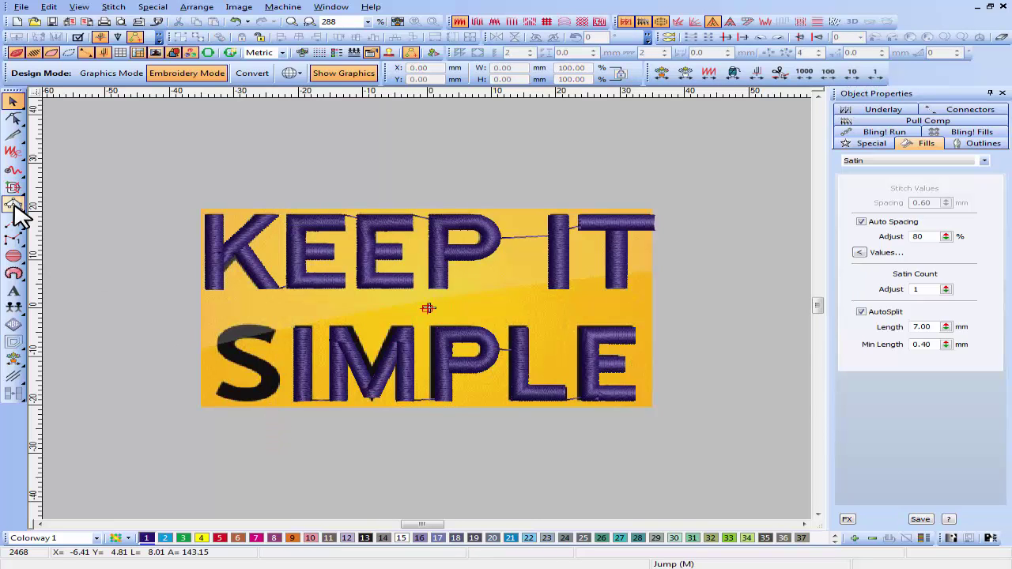
- Start a satin column with Input A on the image's S, placing point pairs from its upper tip around the upper curve
click(13, 204)
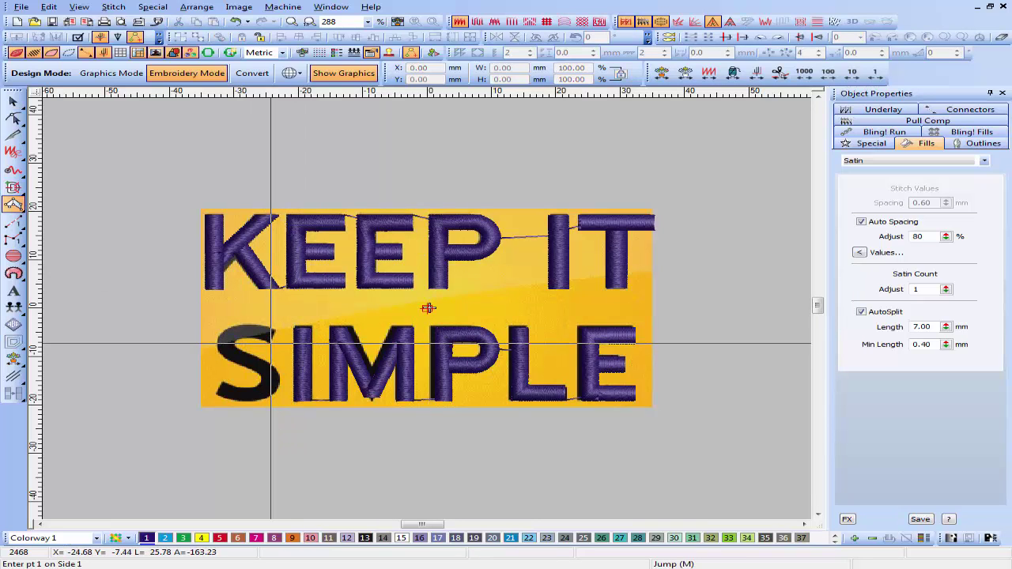
click(275, 332)
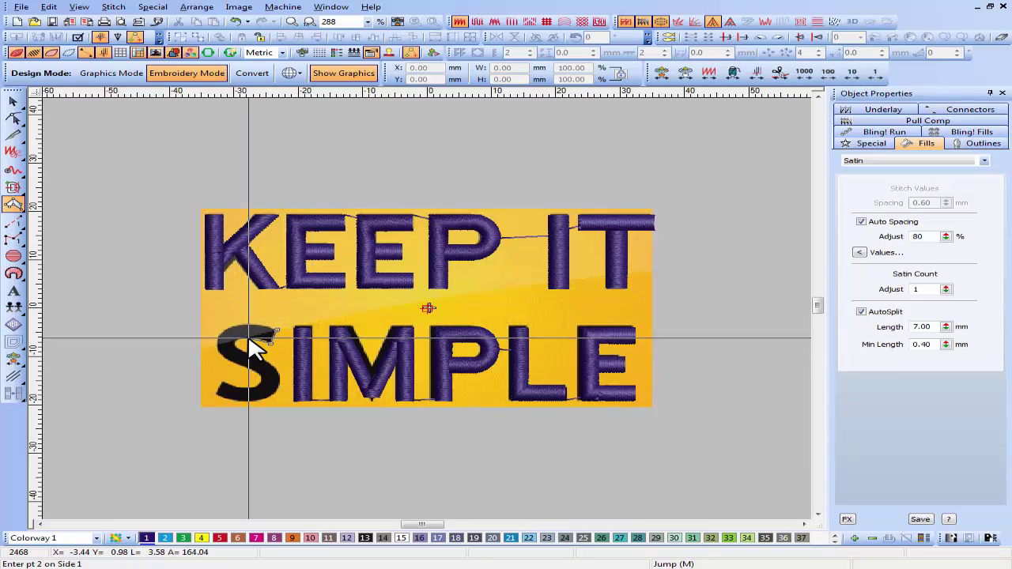
click(249, 339)
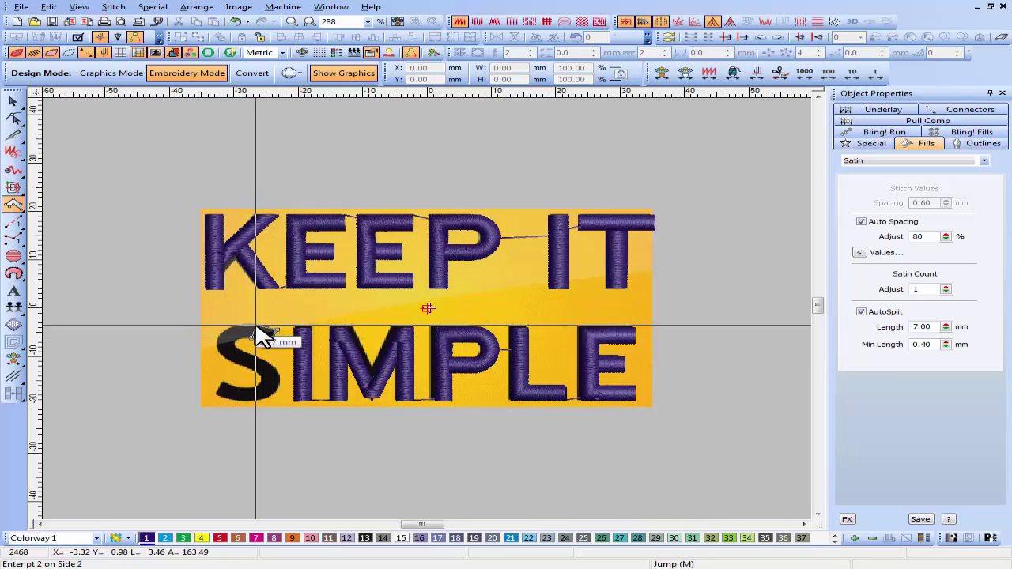
click(256, 325)
scroll(230, 342, up, 1)
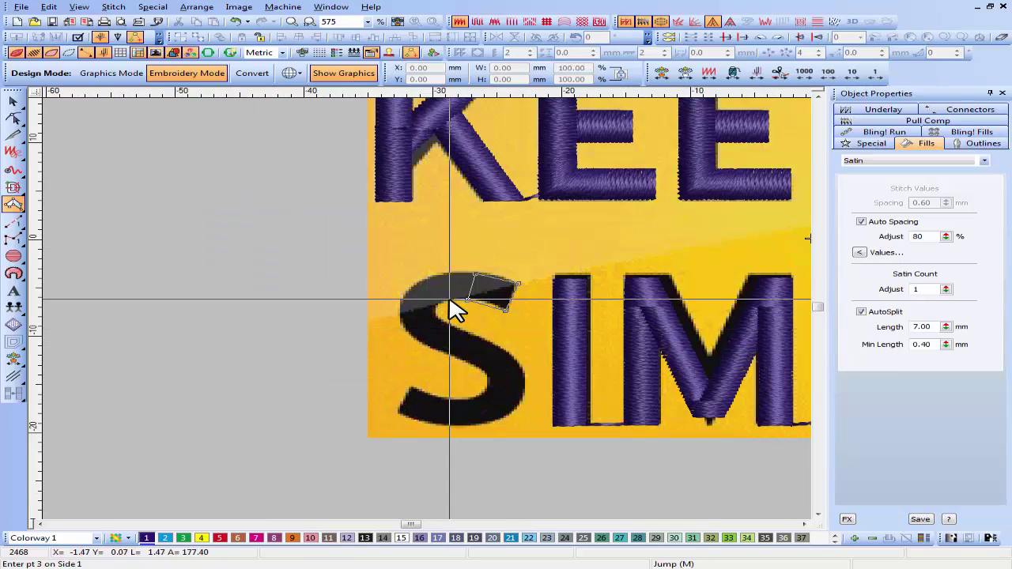
click(449, 300)
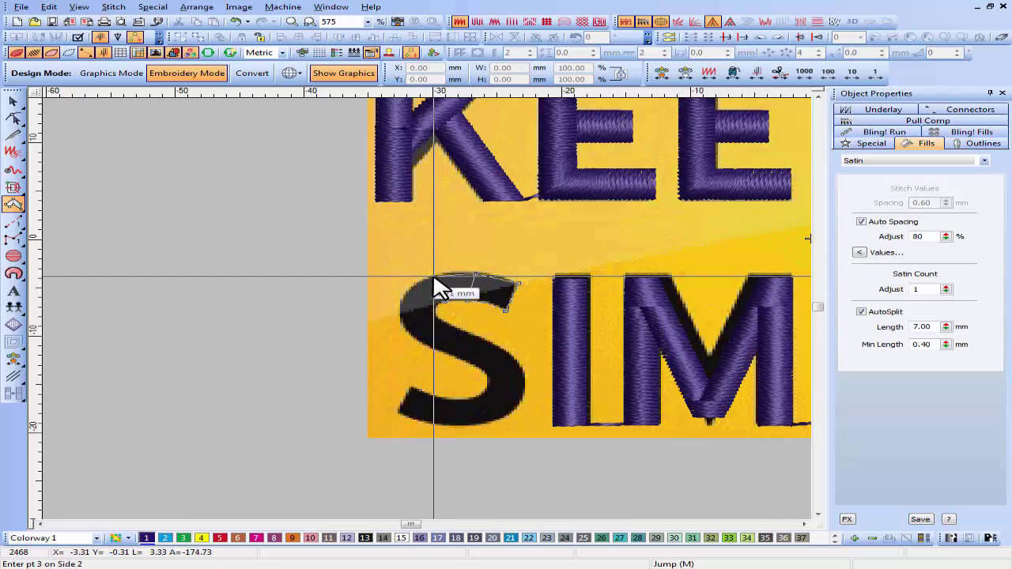
click(433, 276)
click(434, 309)
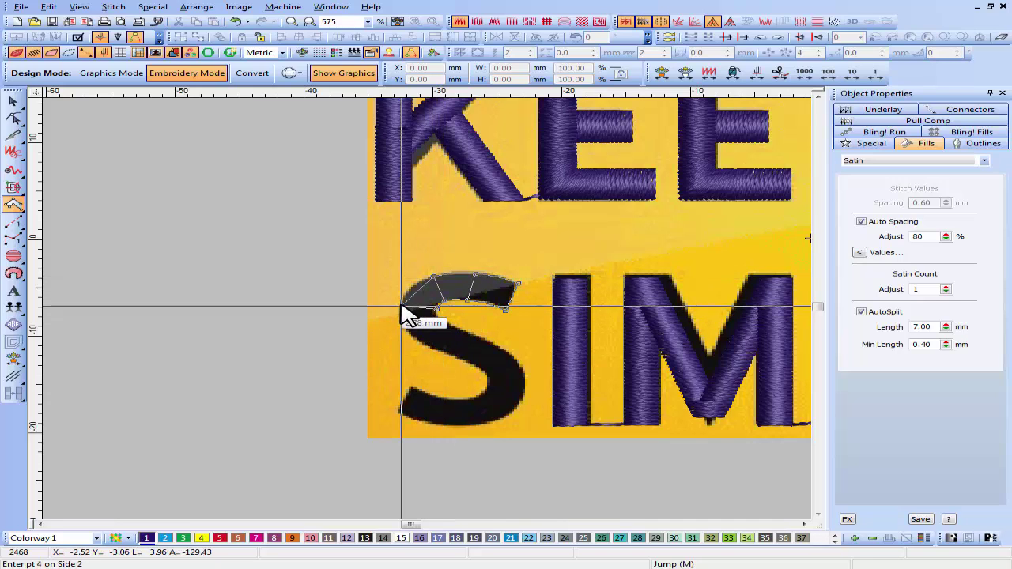
click(401, 304)
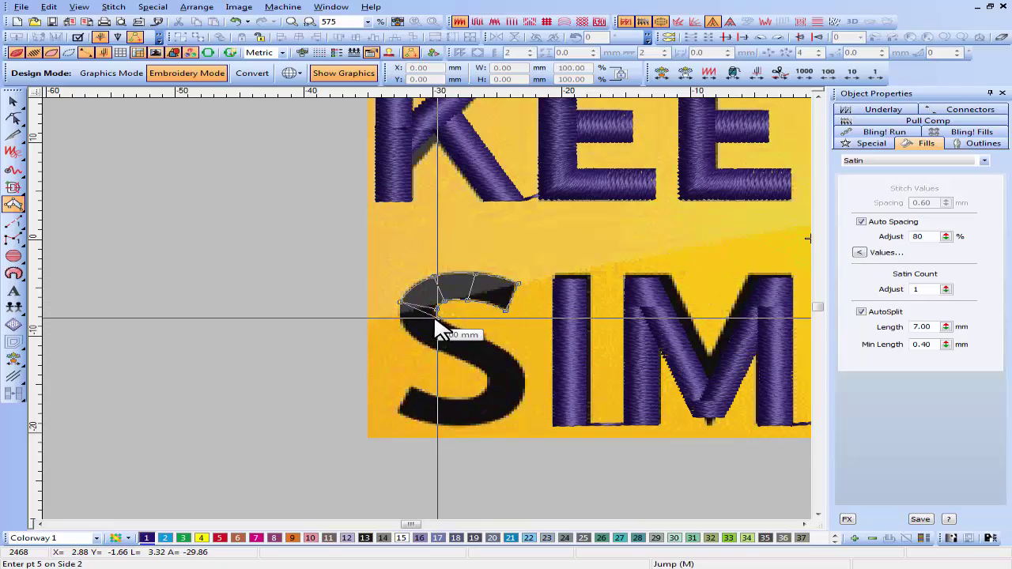
click(409, 333)
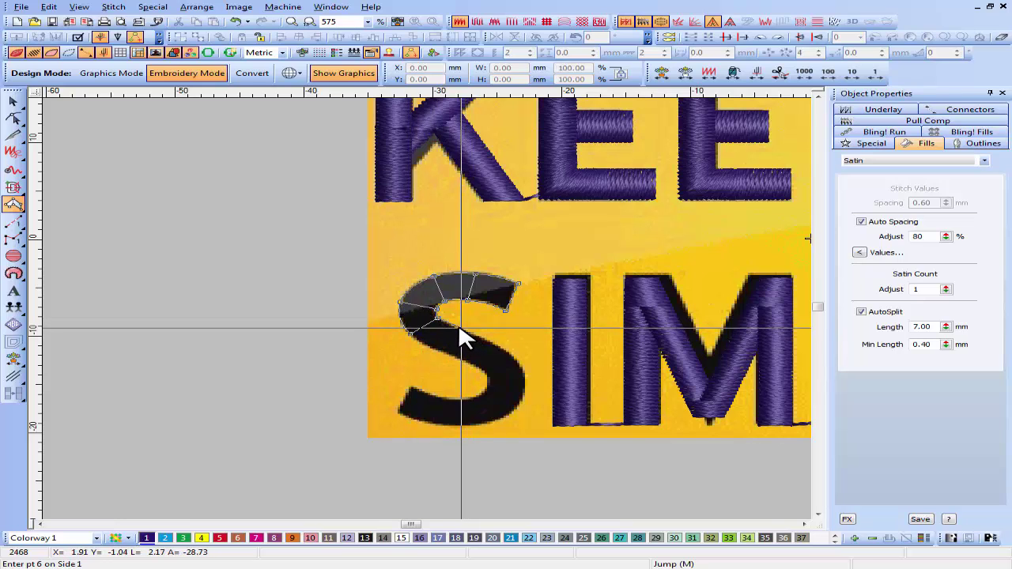
- Continue the S column's point pairs along the diagonal and lower curve to the lower tip, and generate its stitches
click(450, 325)
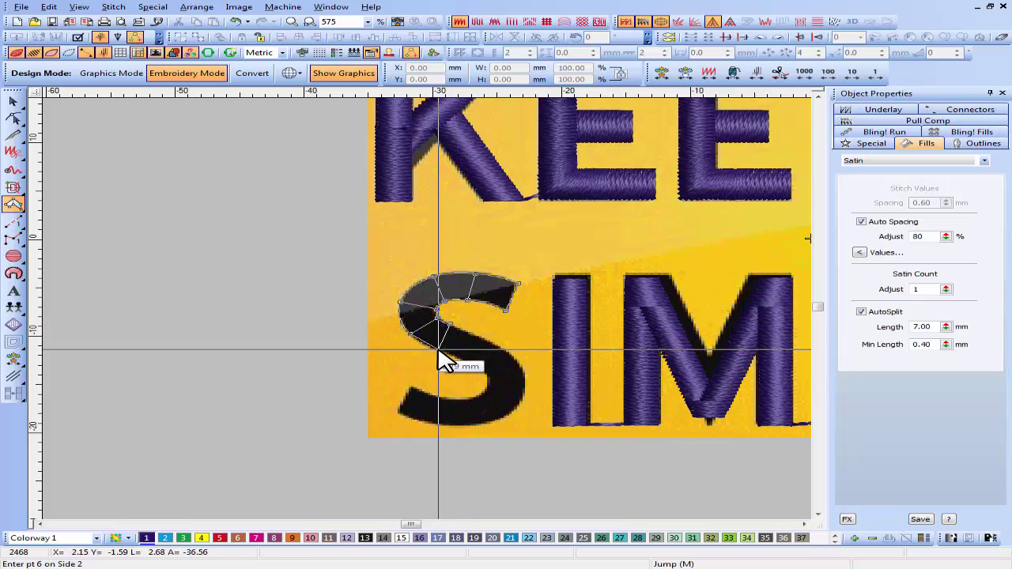
click(439, 349)
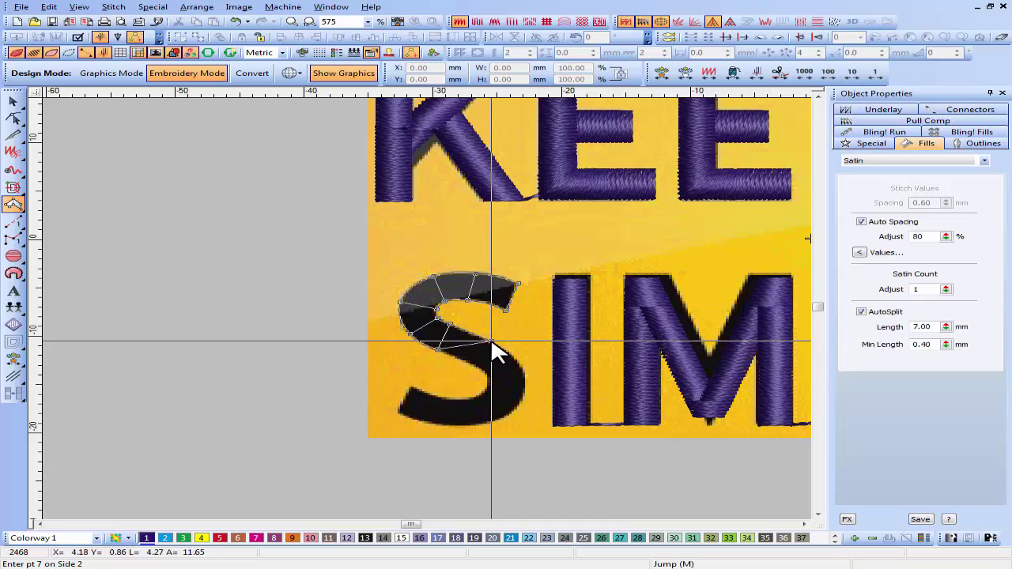
click(474, 365)
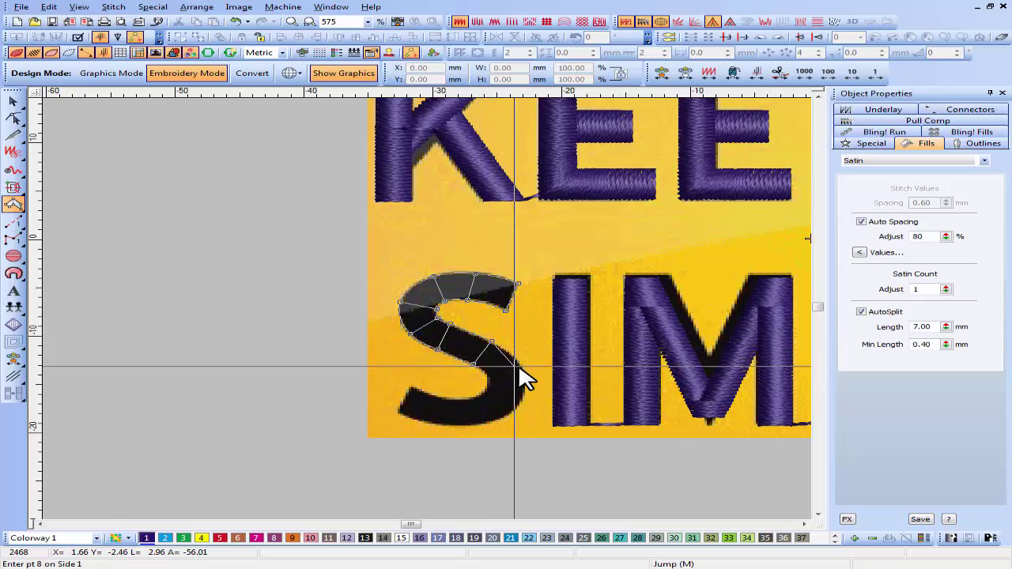
click(520, 365)
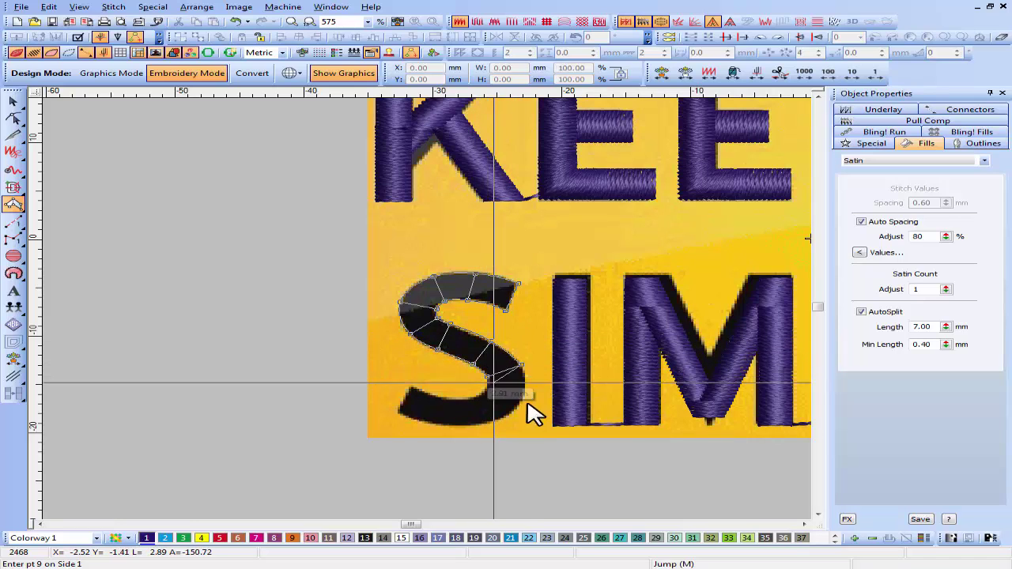
click(521, 401)
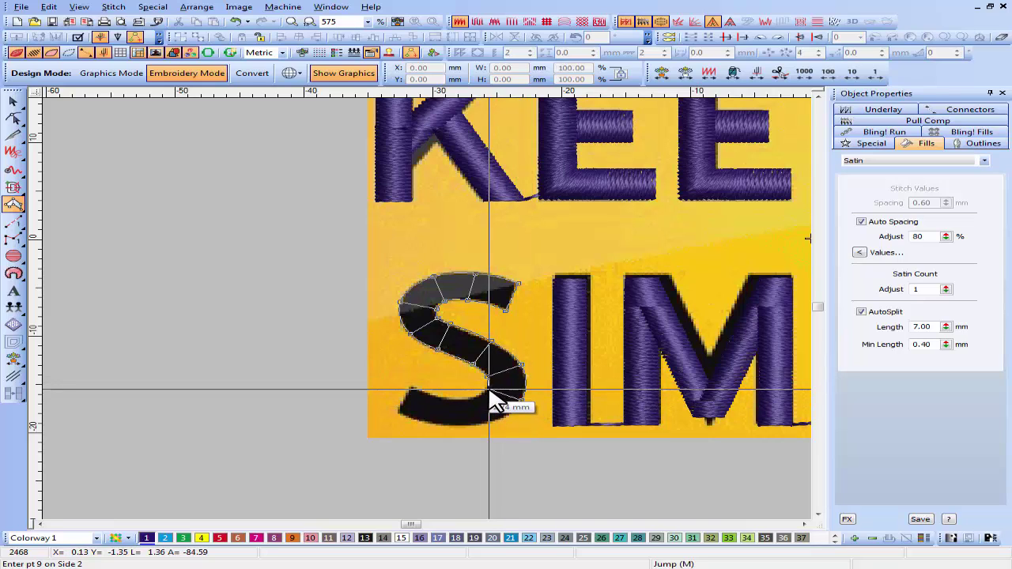
click(485, 390)
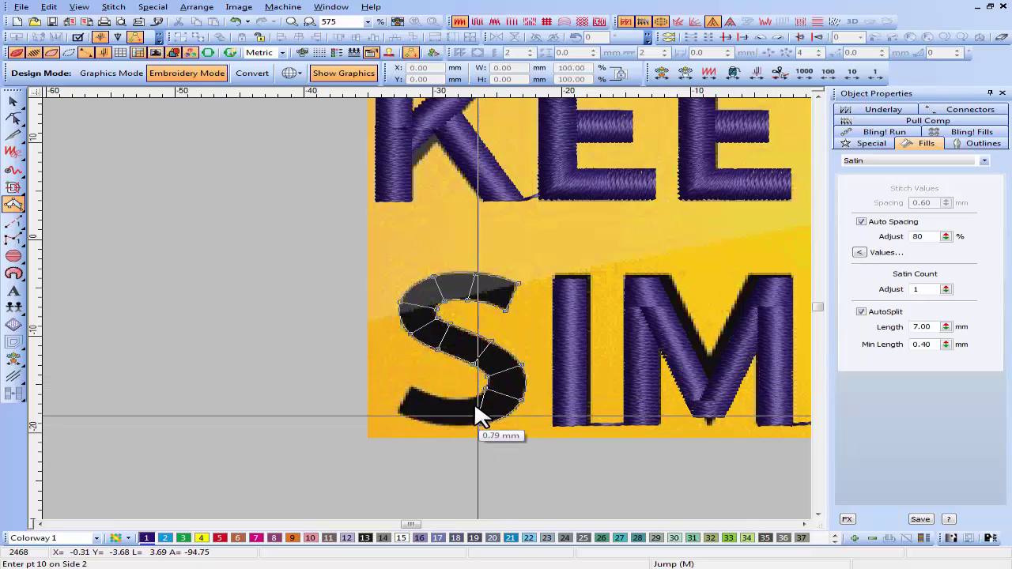
click(482, 423)
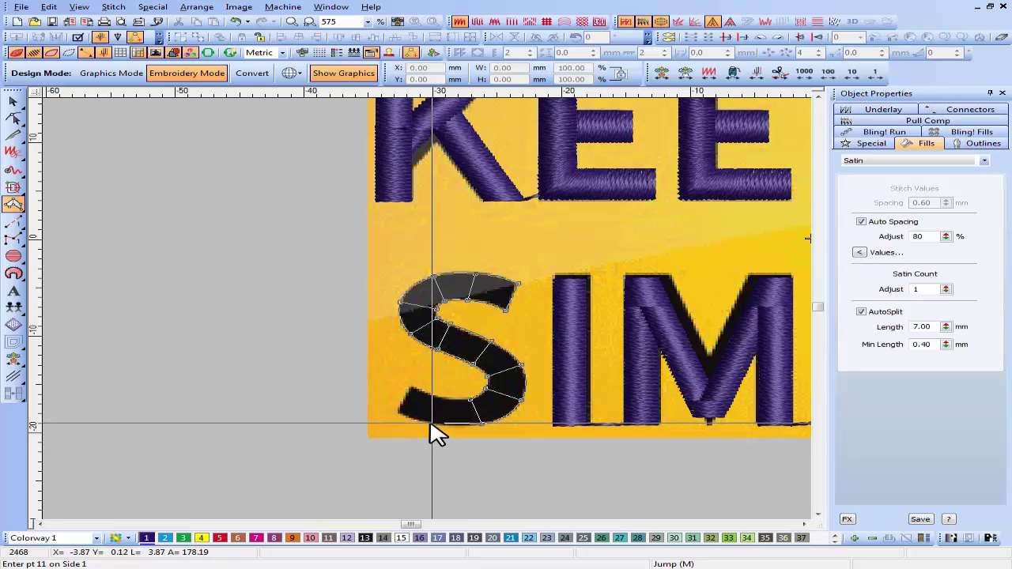
click(443, 422)
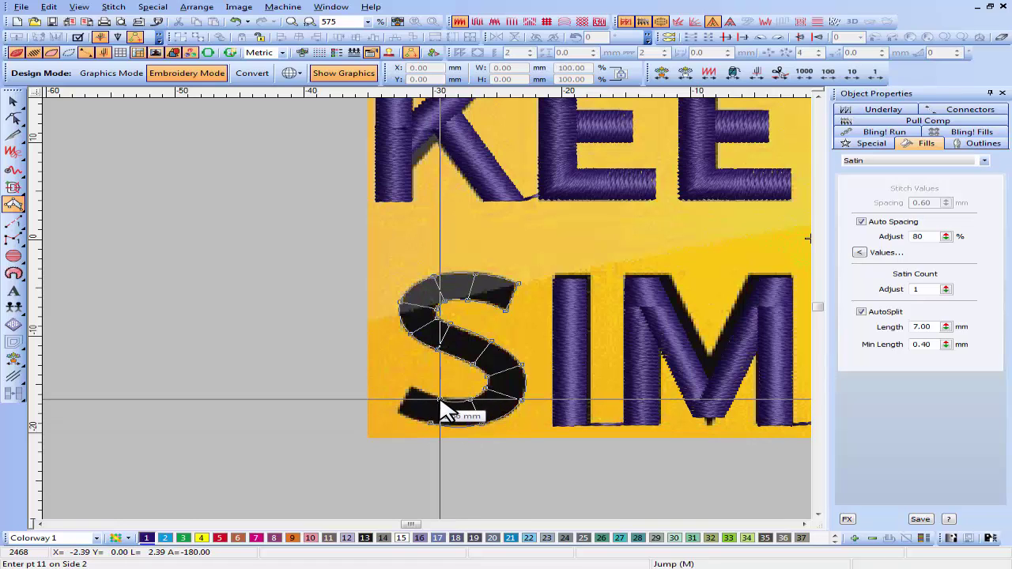
click(399, 416)
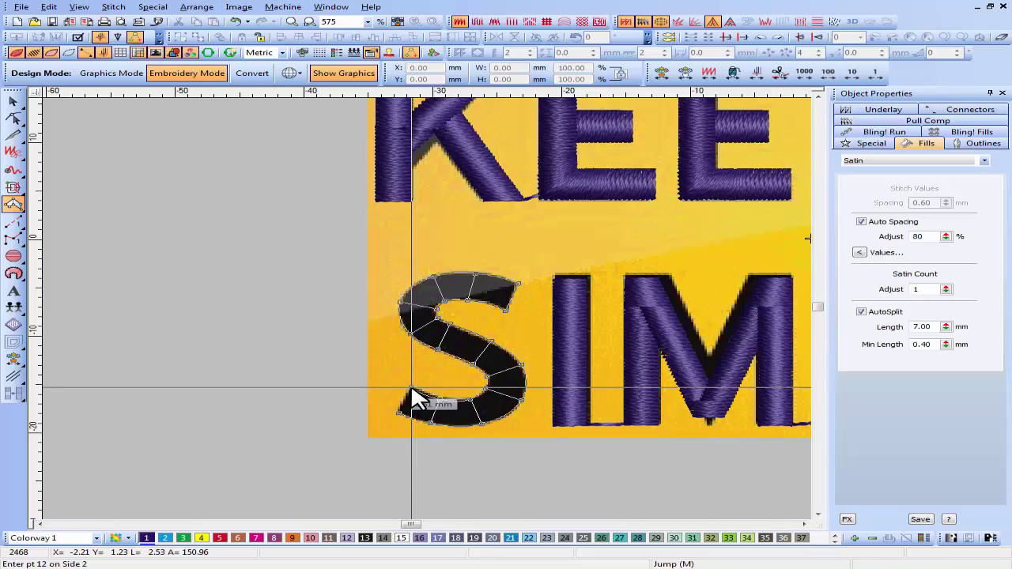
click(411, 396)
key(Return)
scroll(411, 395, down, 1)
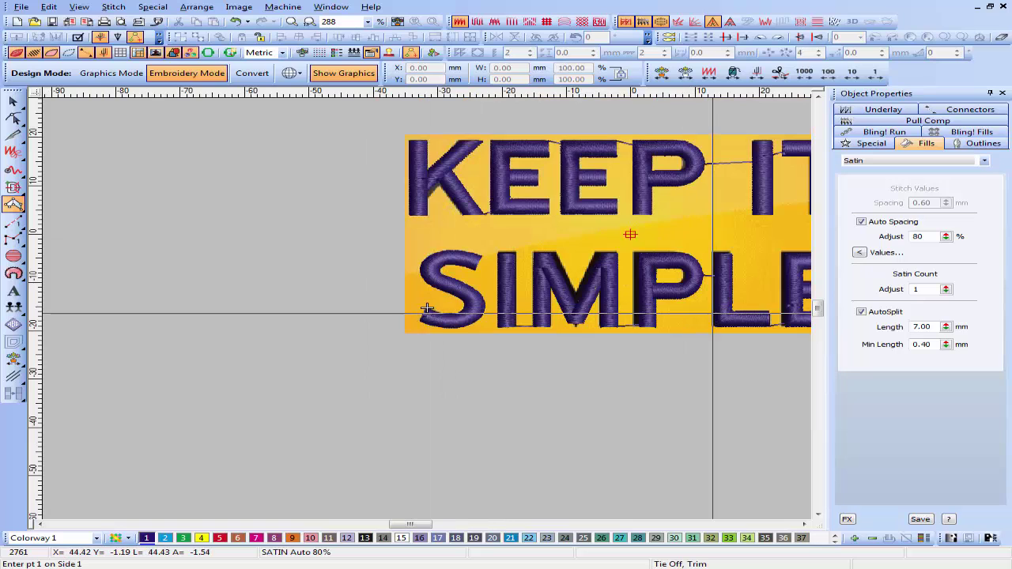
key(Escape)
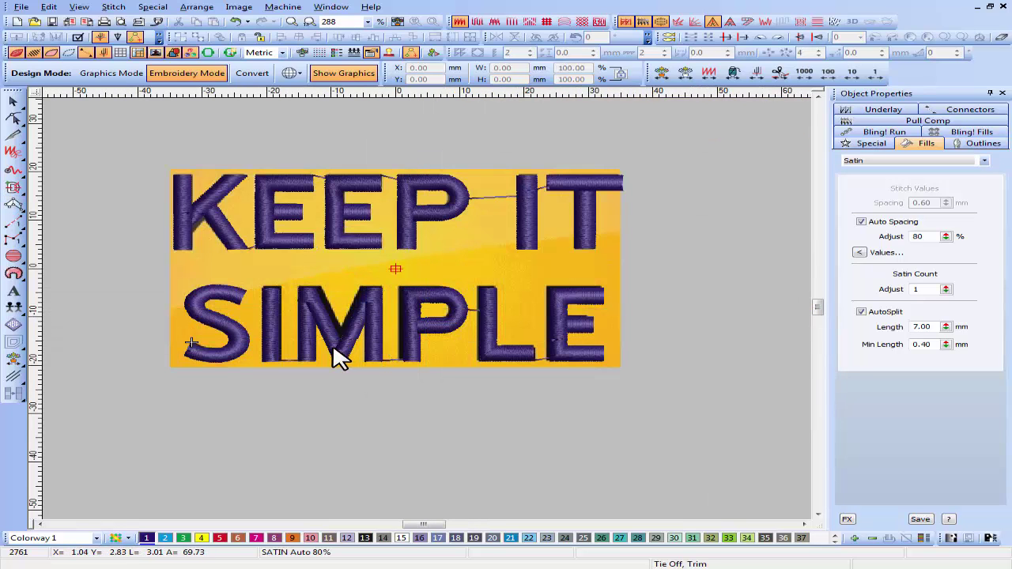
- Group the IMPLE lettering with the manually digitized S and deselect the group
scroll(339, 355, up, 1)
scroll(439, 316, down, 1)
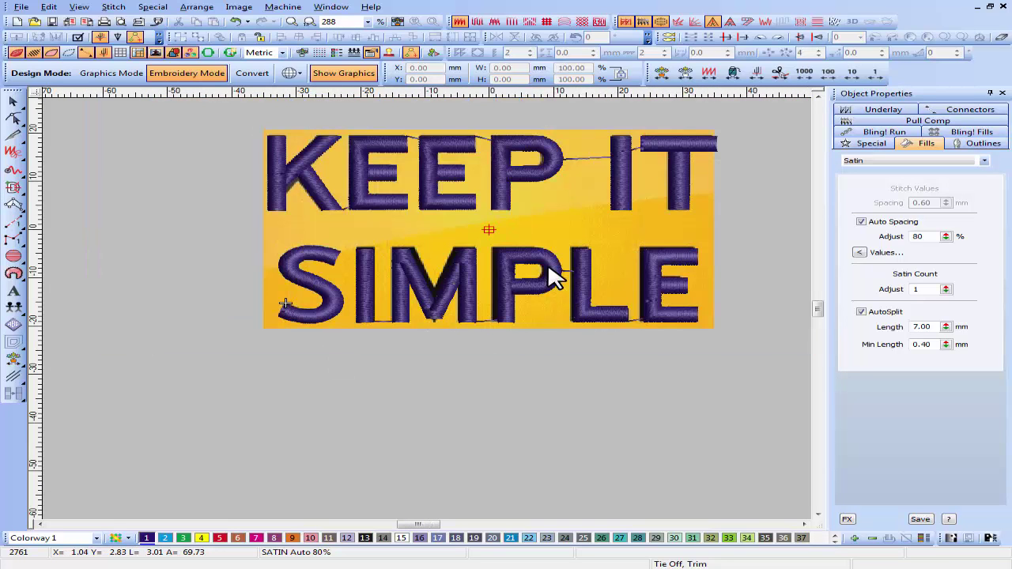
click(520, 261)
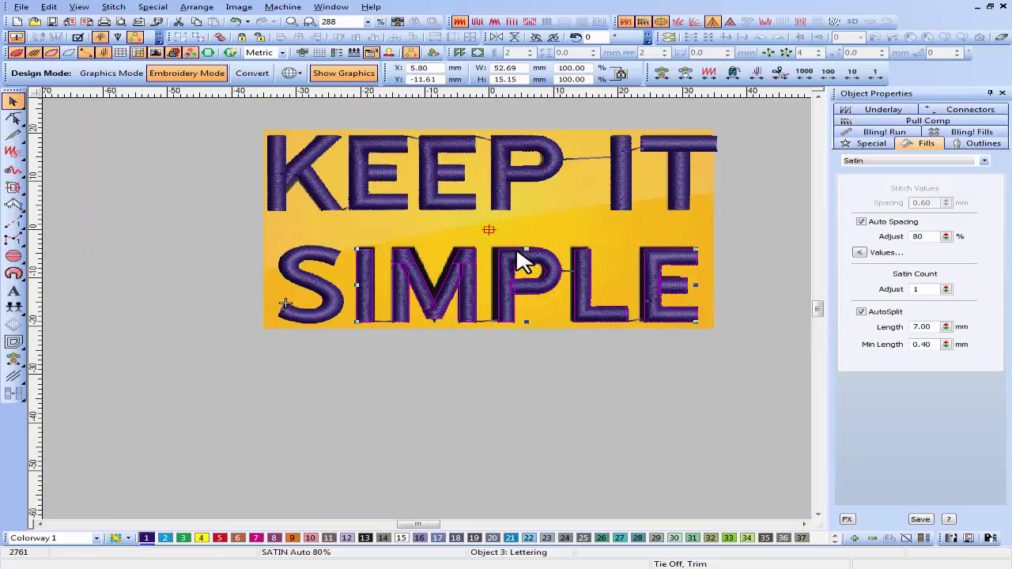
ctrl+click(316, 261)
key(ctrl+g)
click(510, 409)
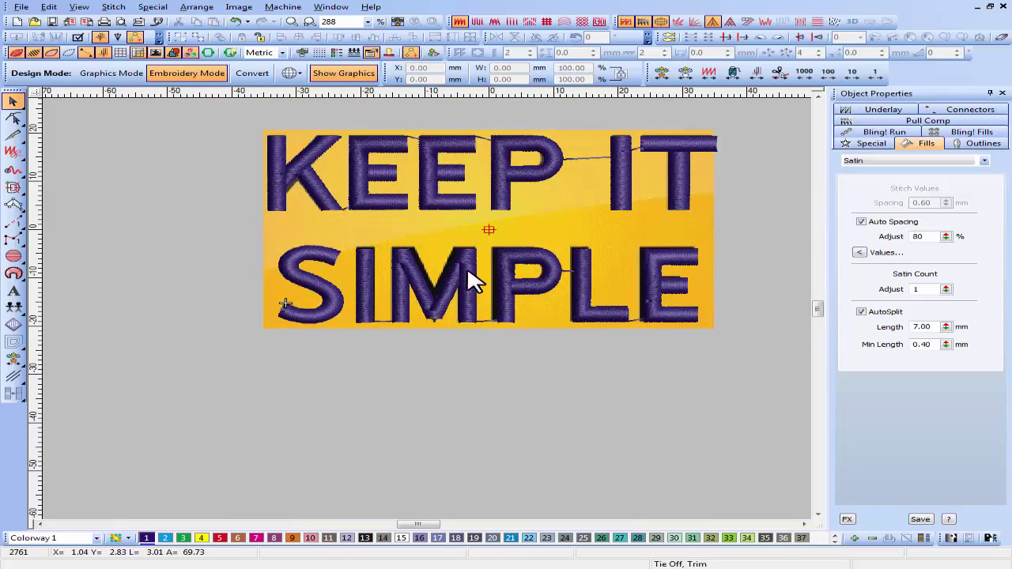
- Set the Auto Spacing adjustment of the SIMPLE group's satin fill to 100%
click(468, 270)
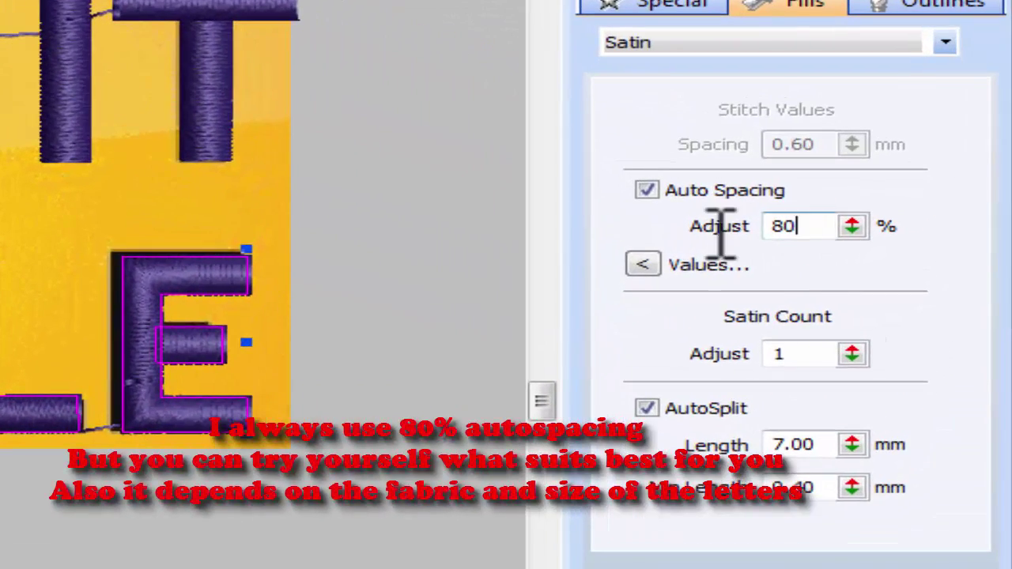
drag(817, 230, 663, 228)
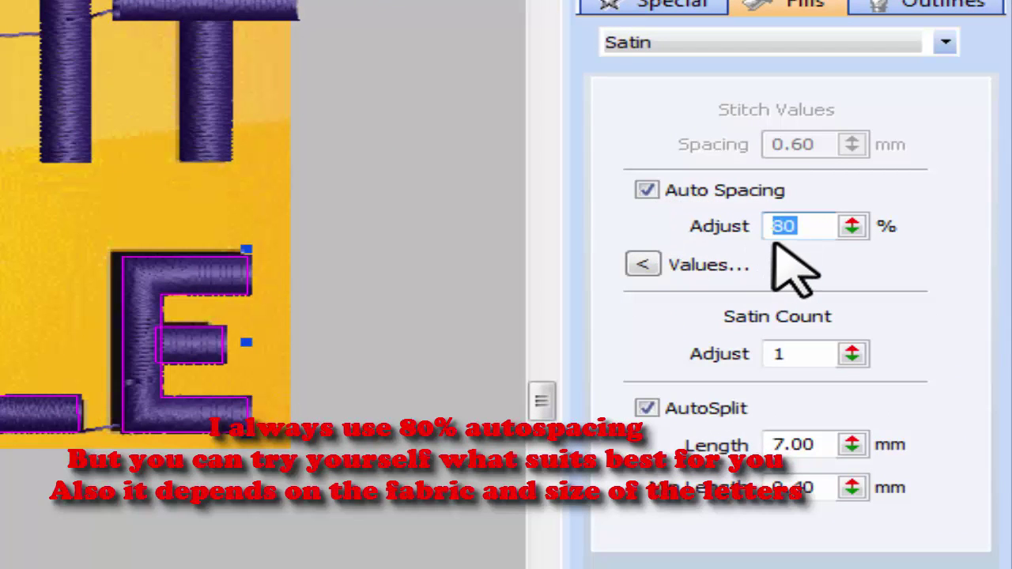
text(100)
key(Return)
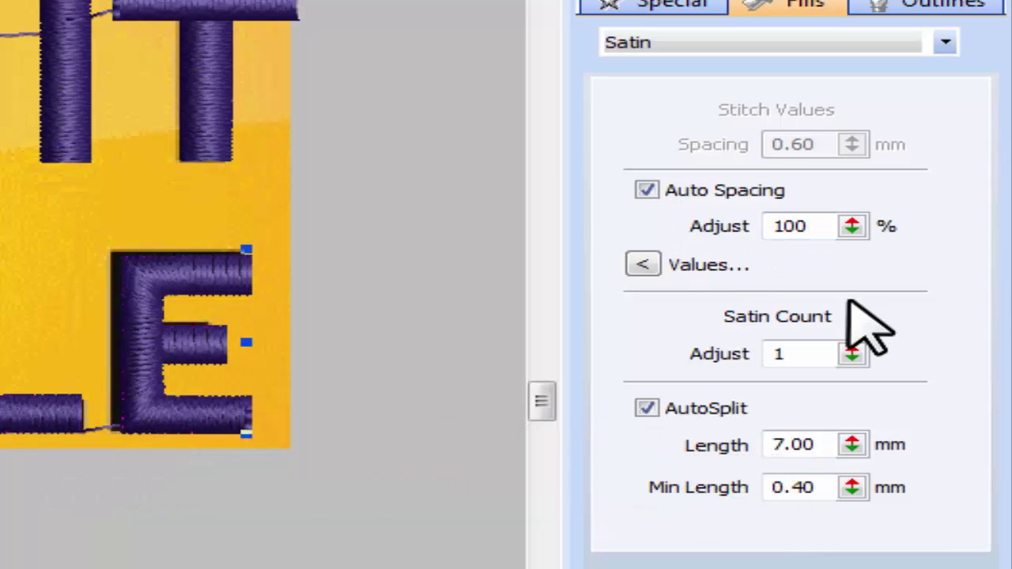
- Set the SIMPLE group's Auto Spacing adjustment back to 80%
drag(830, 226, 633, 226)
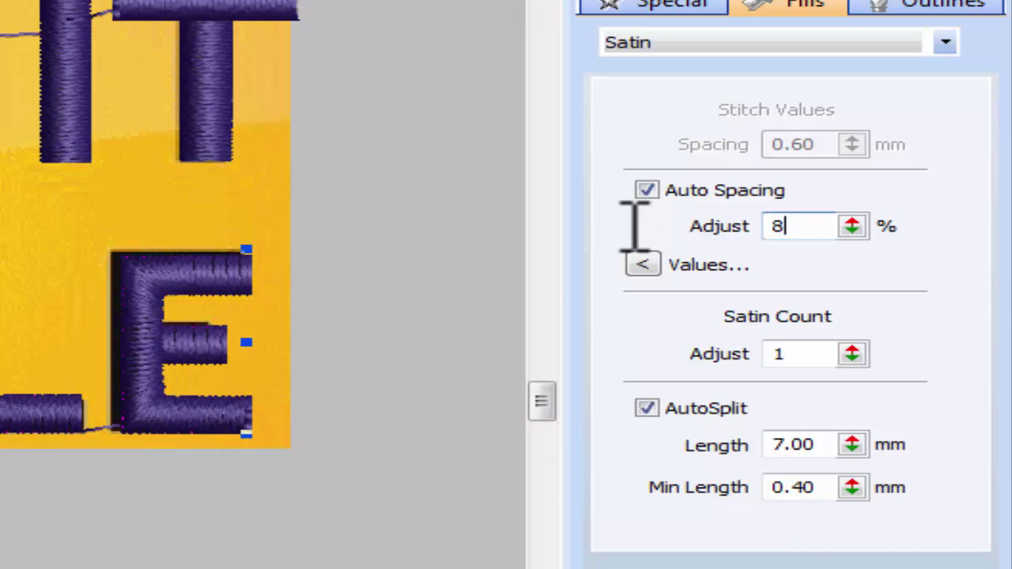
text(80)
key(Return)
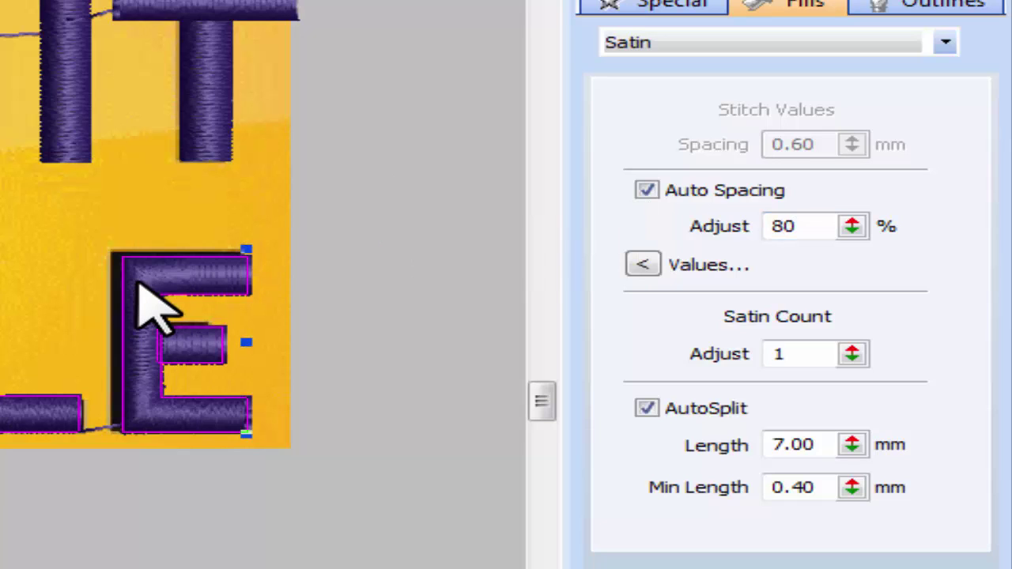
- Check the Auto Spacing adjustment of the KEEP IT lettering and deselect it
click(89, 39)
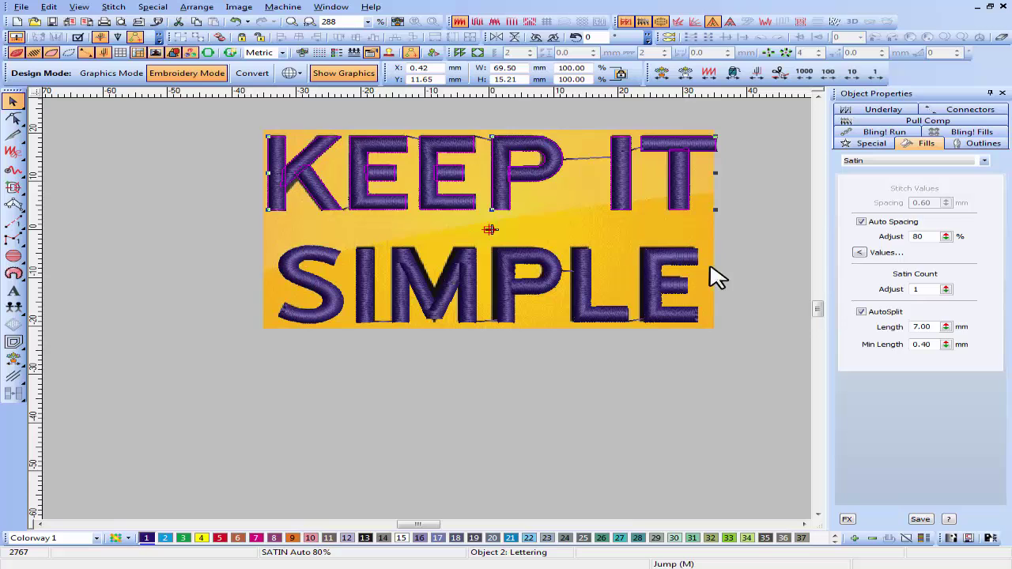
drag(937, 235, 893, 237)
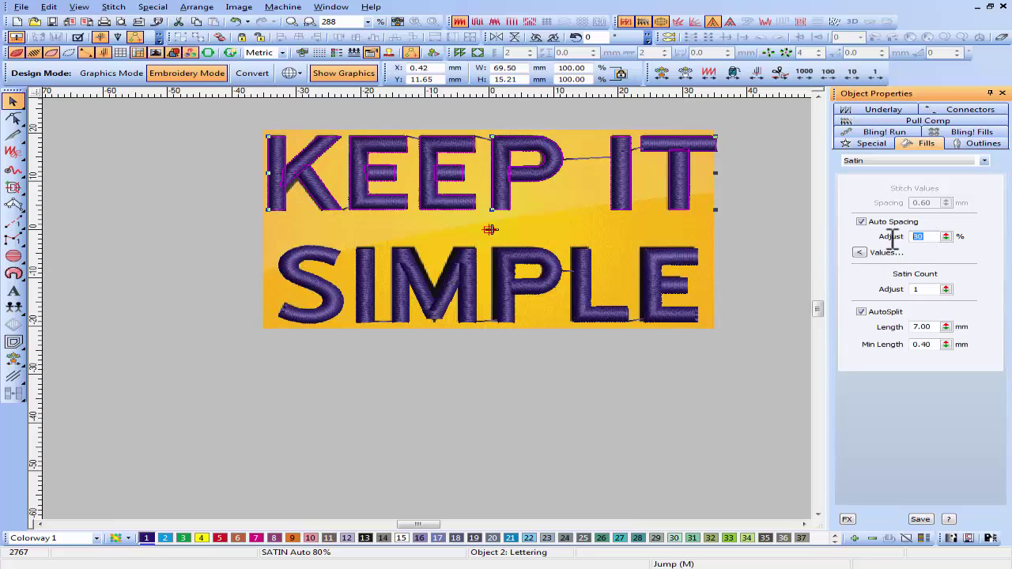
click(761, 294)
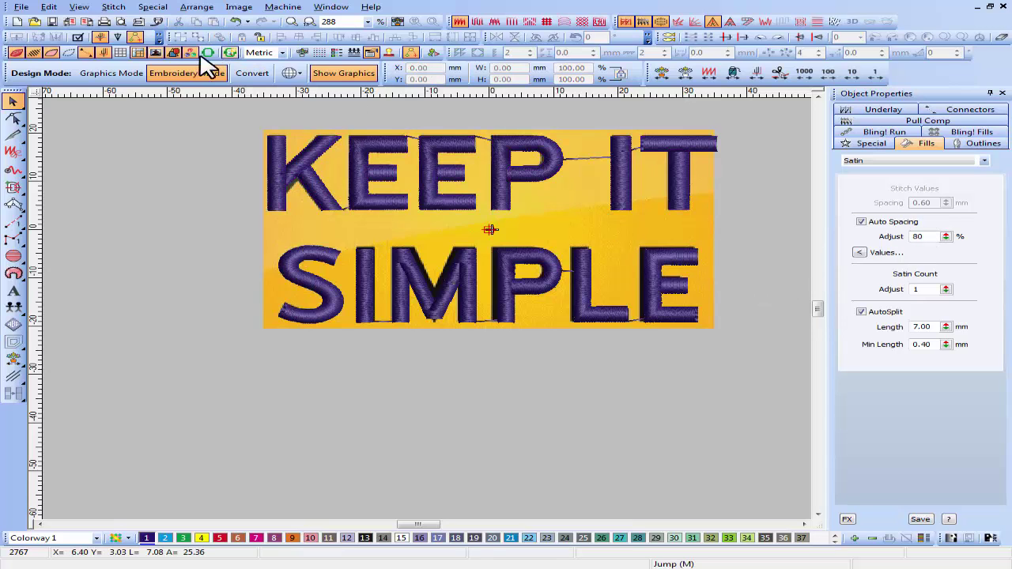
- Hide the background image, fit the whole design in view and show plain stitch lines instead of the realistic rendering
click(159, 53)
click(400, 22)
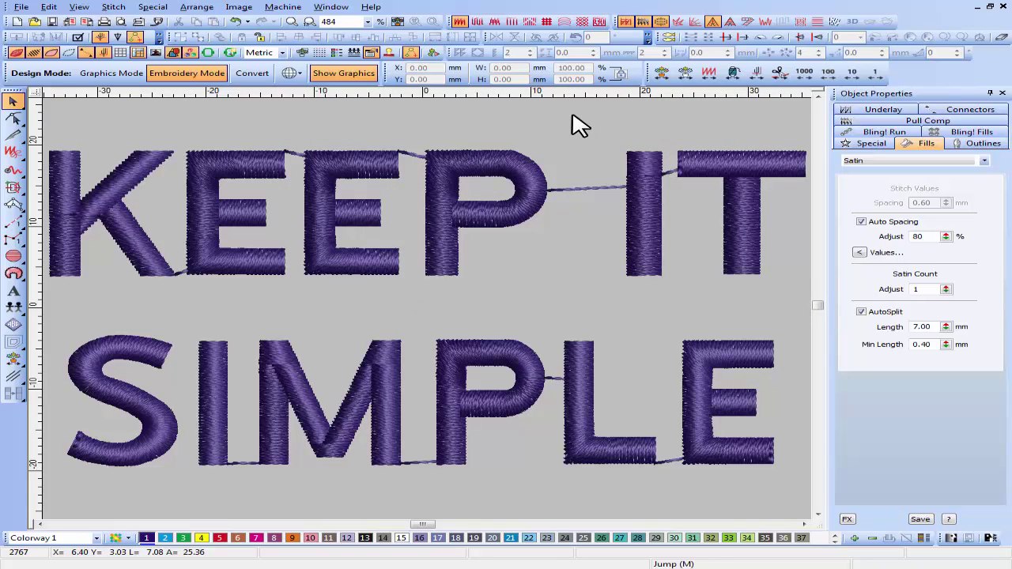
key(t)
- Travel through the stitch sequence from the start of the design into the second E of KEEP
key(Home)
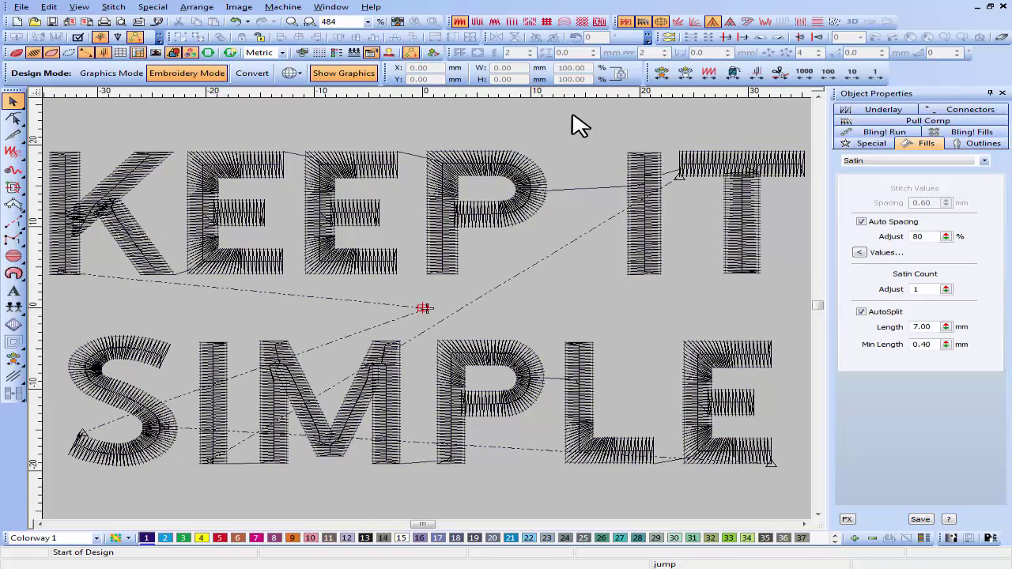
key(Down)
key(Down)
key(Down)
key(Down)
key(Down)
key(Down)
key(Down)
key(Down)
key(Down)
key(Down)
key(Down)
key(Down)
key(Down)
key(Down)
key(Down)
key(Down)
key(Down)
key(Down)
key(Down)
key(Down)
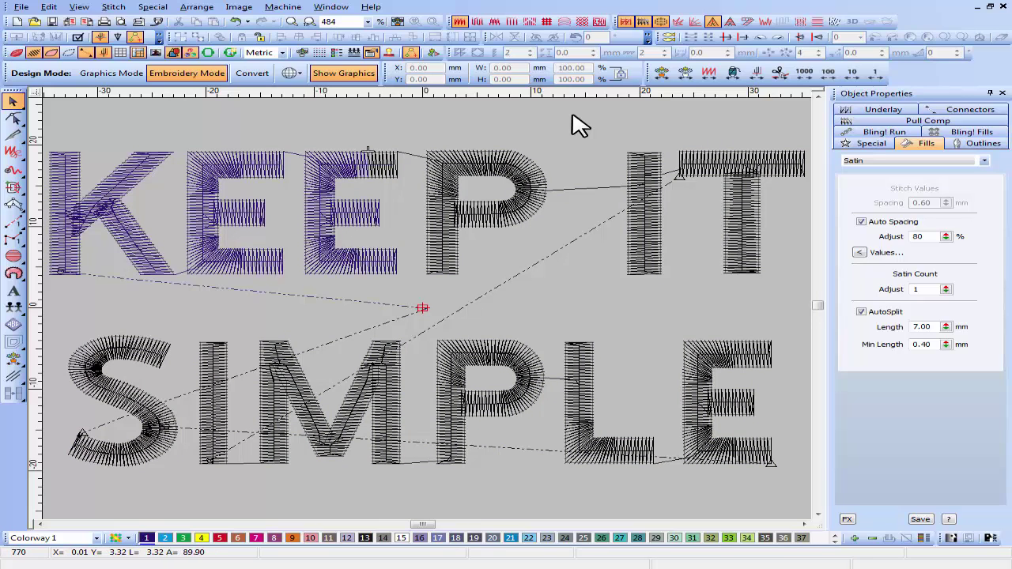
- Inspect the underlay settings of the KEEP IT lettering, return to its fill settings and deselect it
click(518, 183)
click(894, 111)
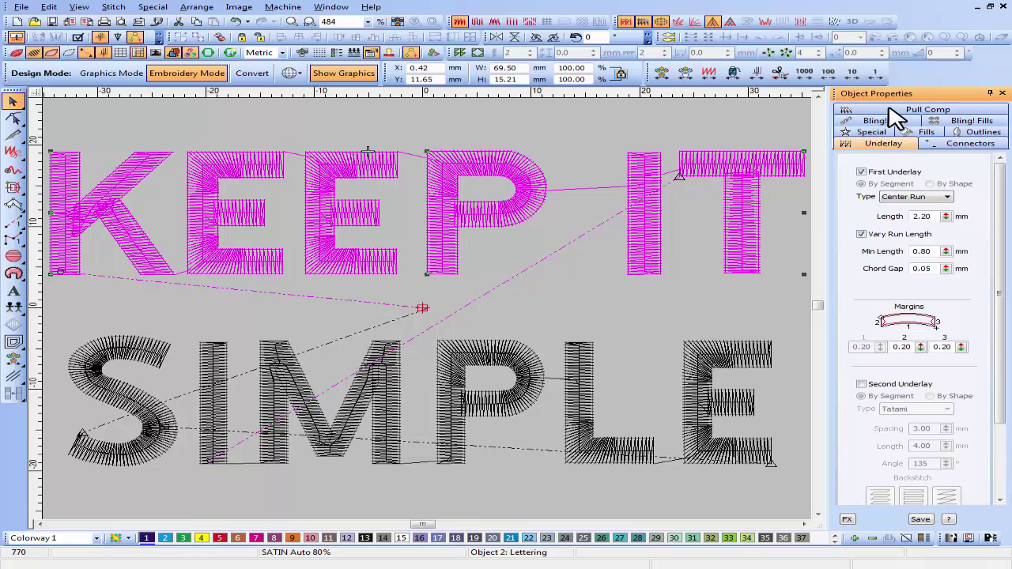
click(923, 131)
click(728, 118)
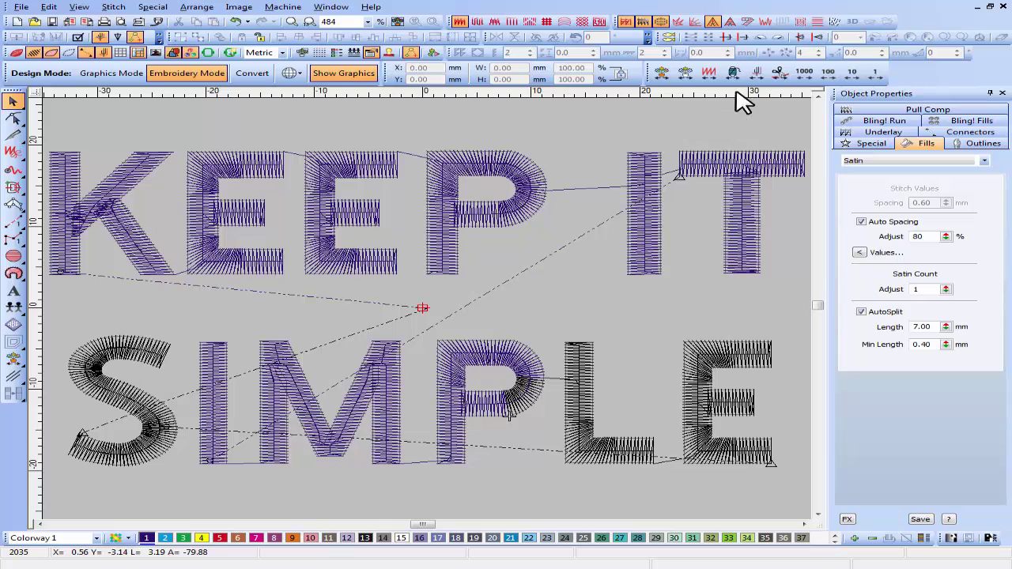
- Travel to a jump in the stitch sequence and select the SIMPLE group to check its connections
click(755, 74)
click(141, 356)
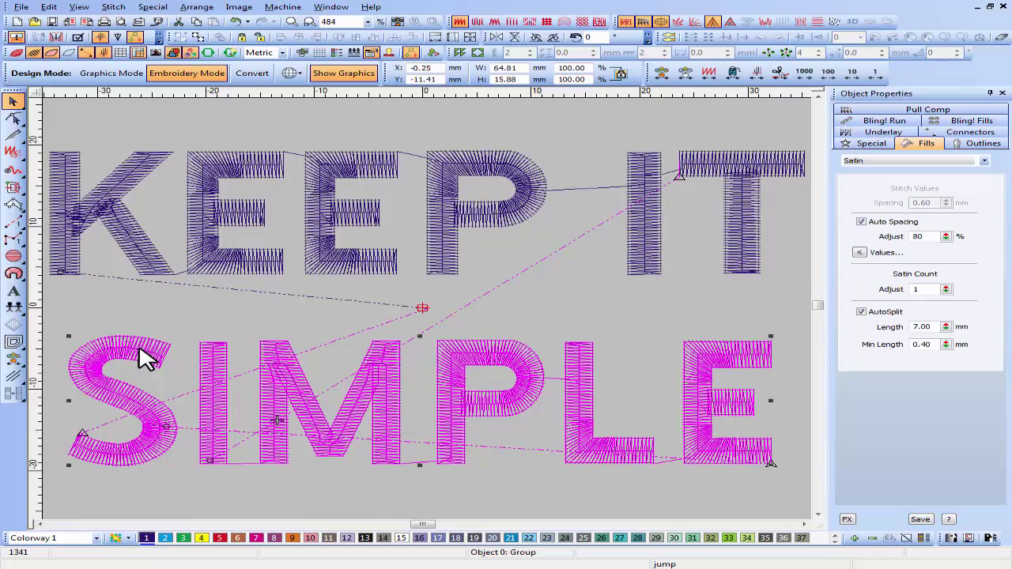
click(444, 309)
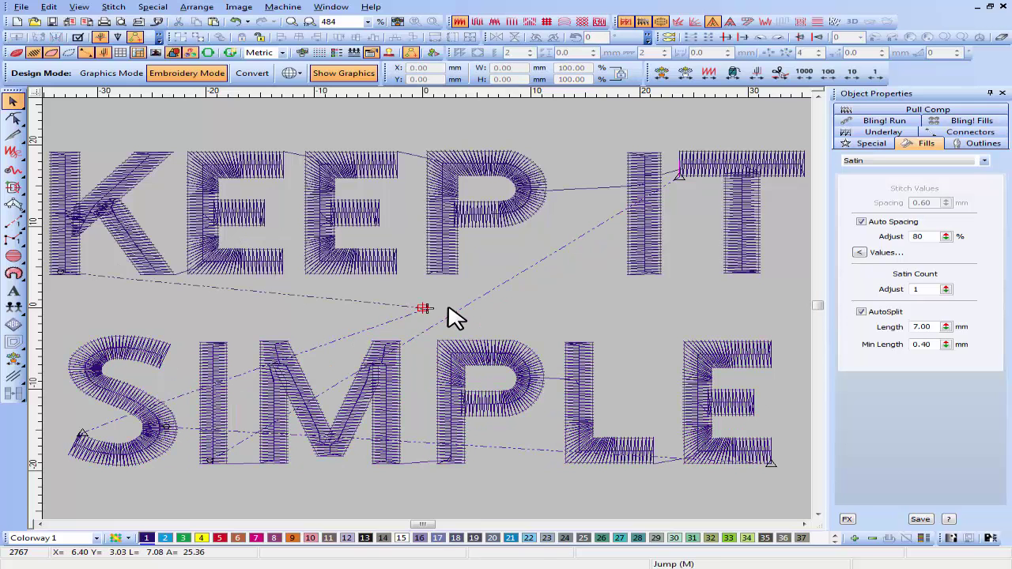
- Ungroup SIMPLE, and cut and paste the IMPLE lettering in place so it stitches after the S
click(222, 365)
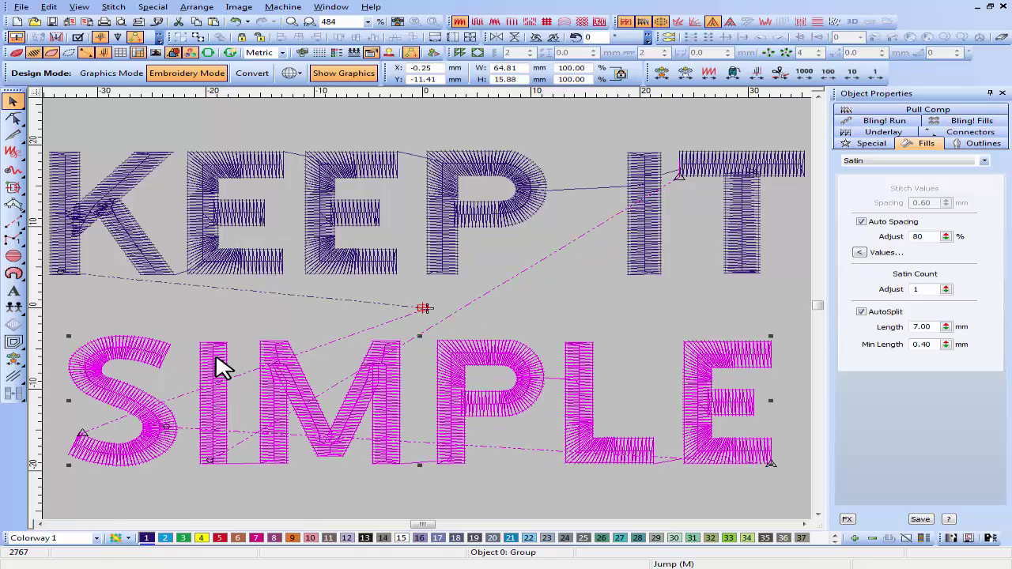
ctrl+click(156, 357)
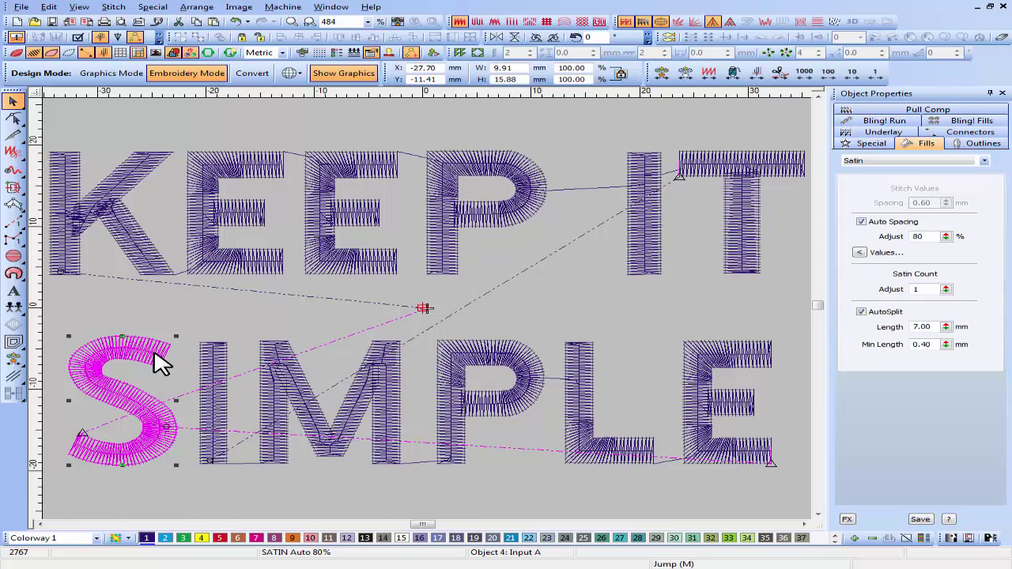
click(222, 365)
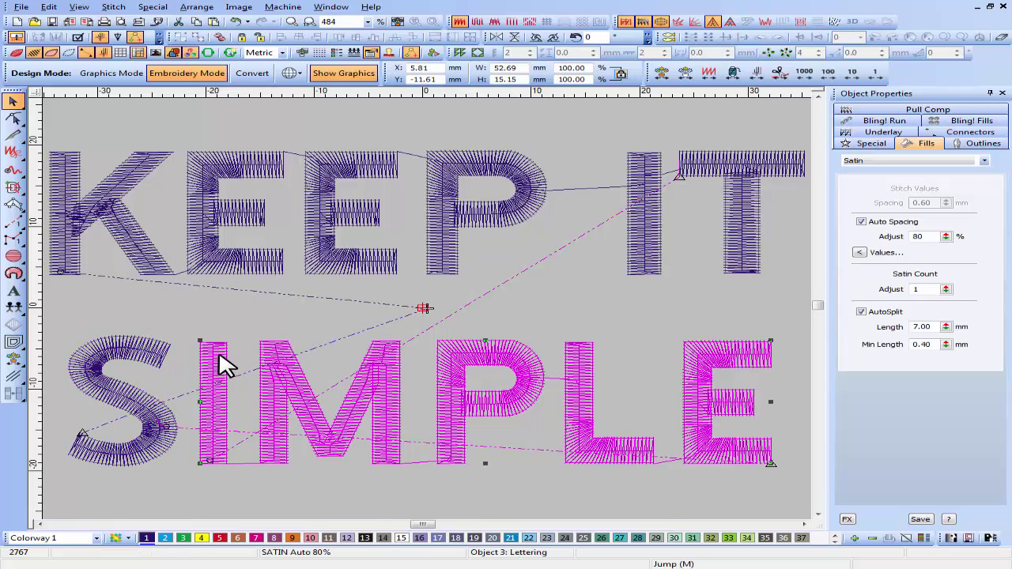
key(ctrl+x)
key(ctrl+v)
click(503, 322)
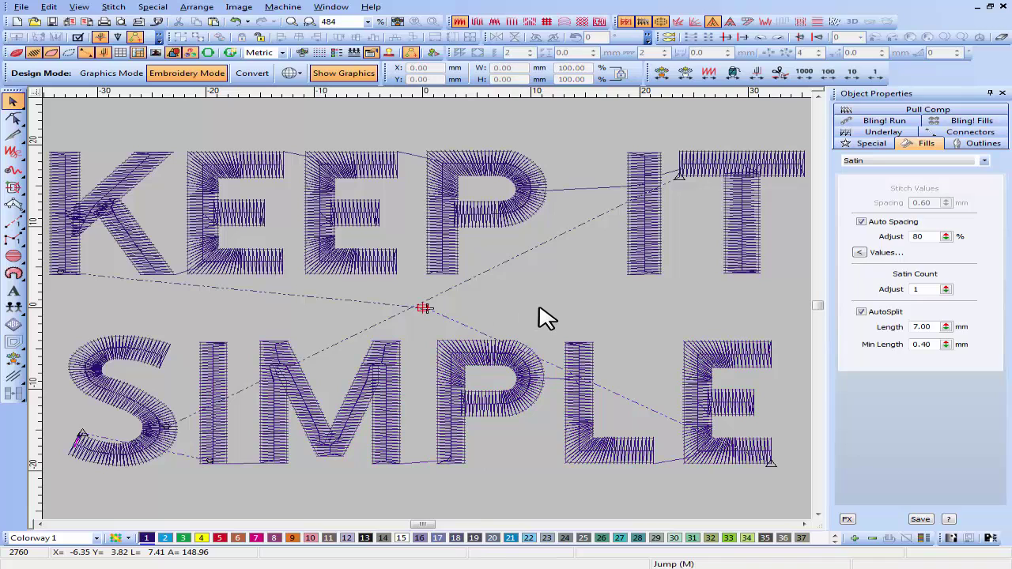
click(756, 74)
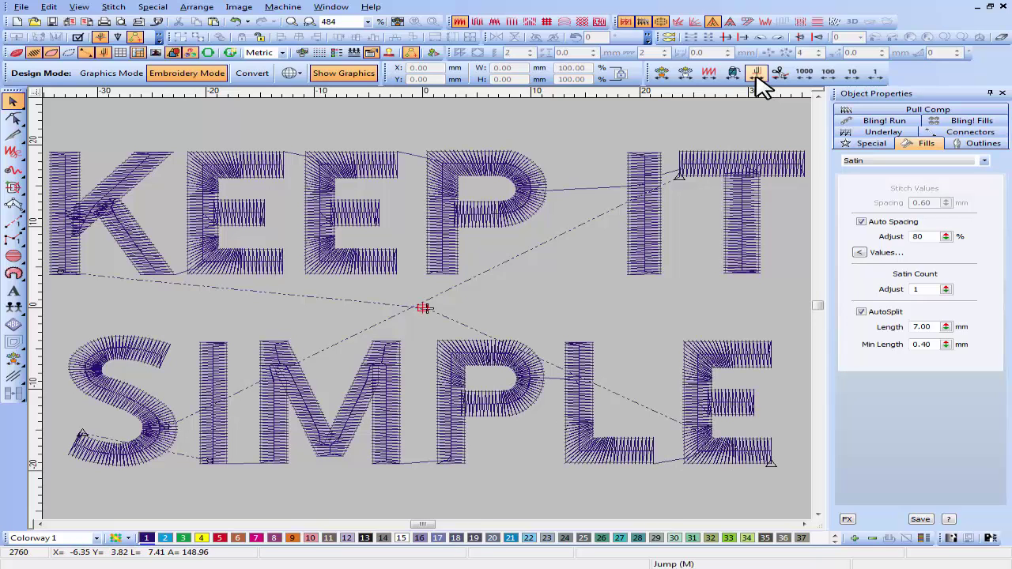
click(732, 74)
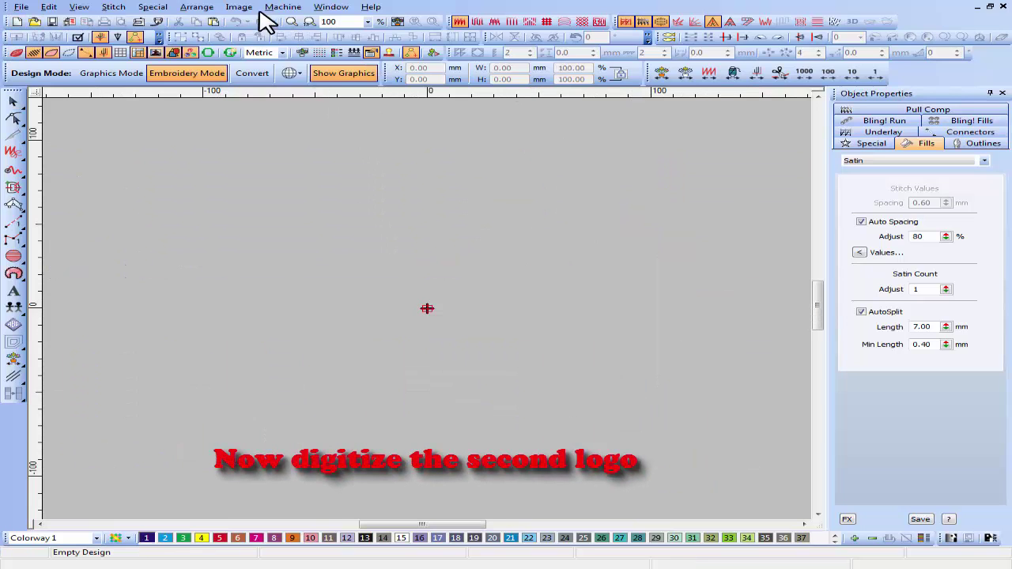
- Insert the simple-logo-design bitmap from the Desktop into the empty design
click(241, 8)
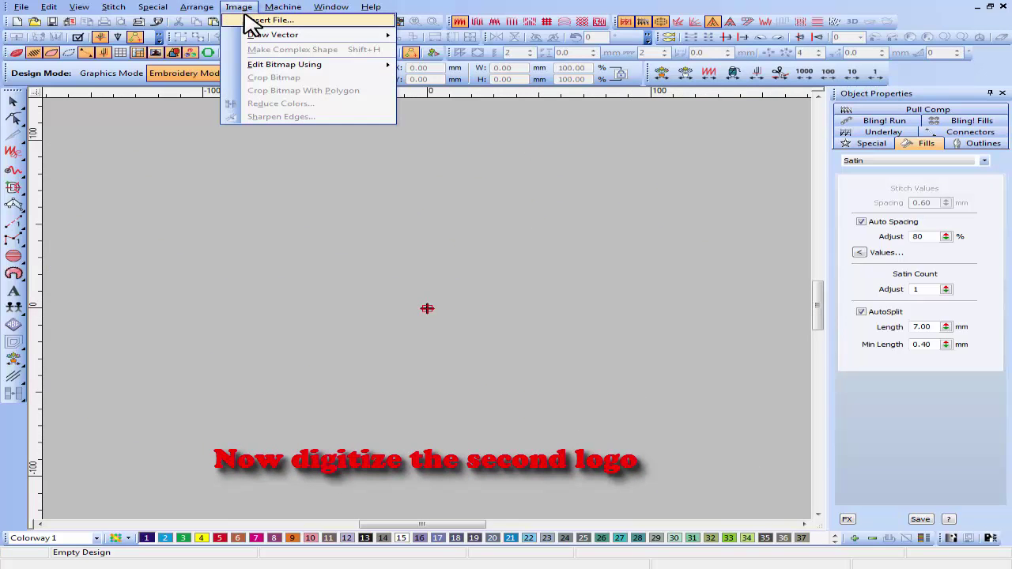
click(261, 20)
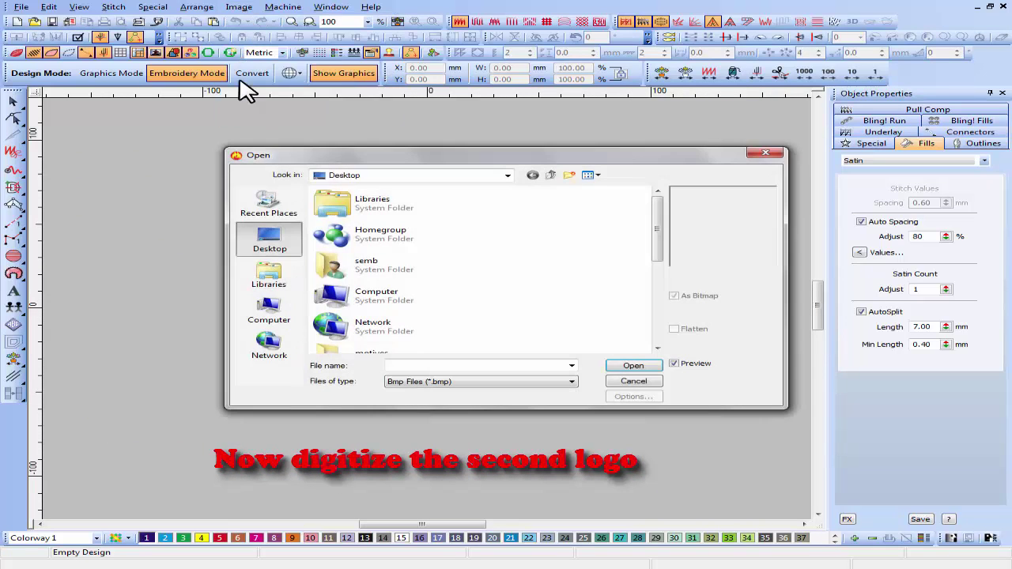
drag(659, 219, 657, 287)
click(443, 324)
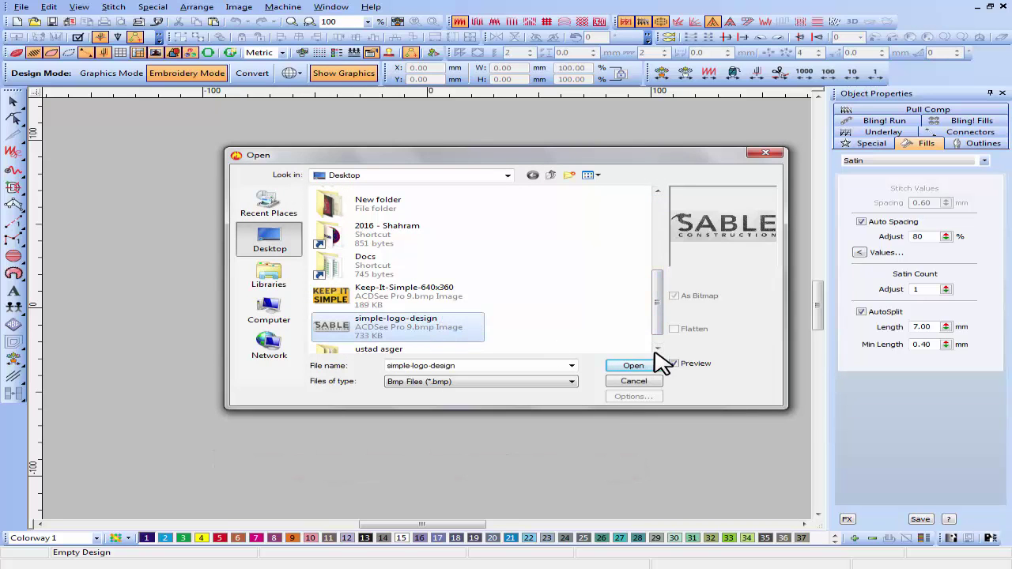
click(634, 366)
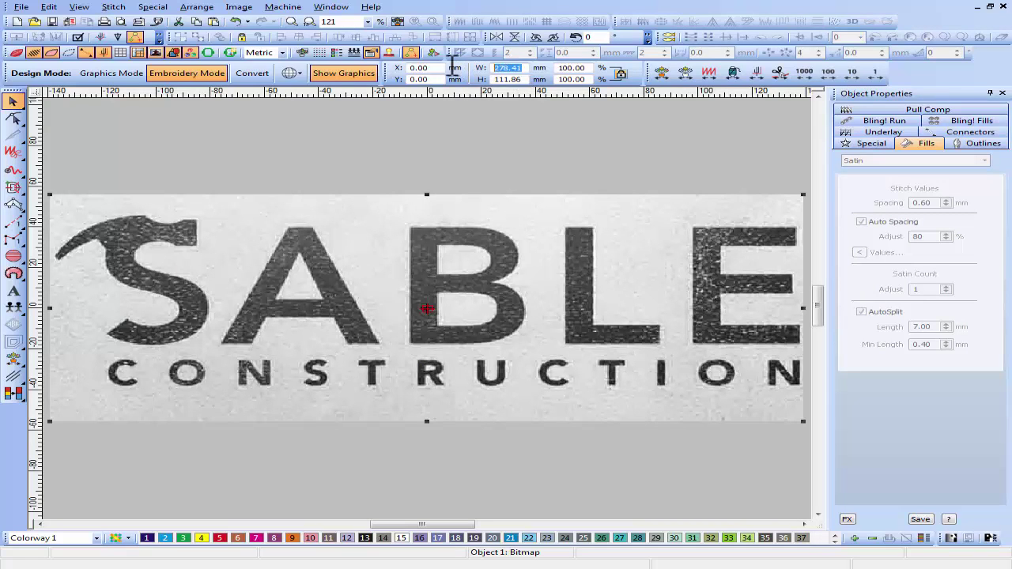
- Set the SABLE CONSTRUCTION image's width to 70 mm, fit it in view and deselect it
text(70)
key(Return)
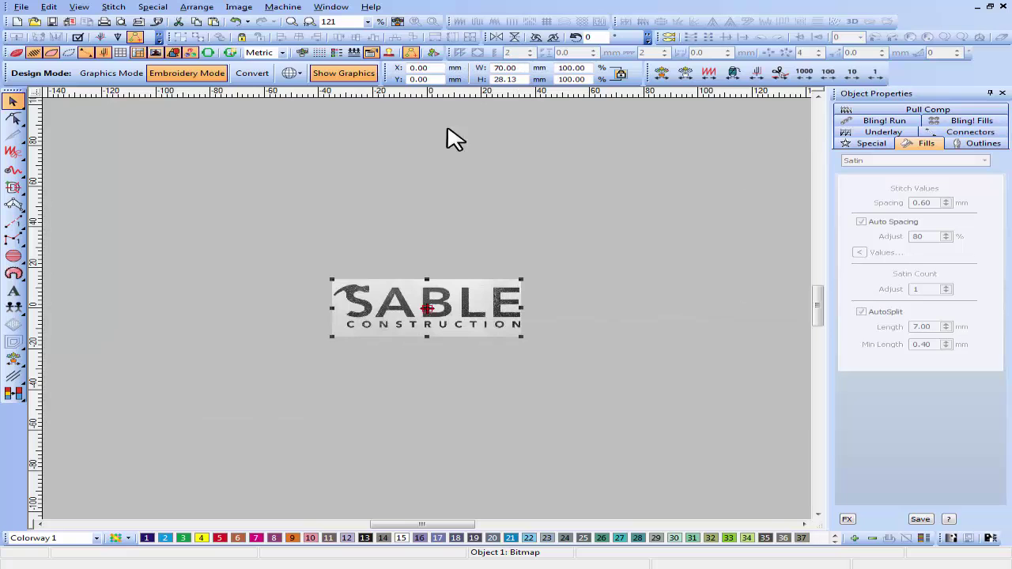
click(397, 21)
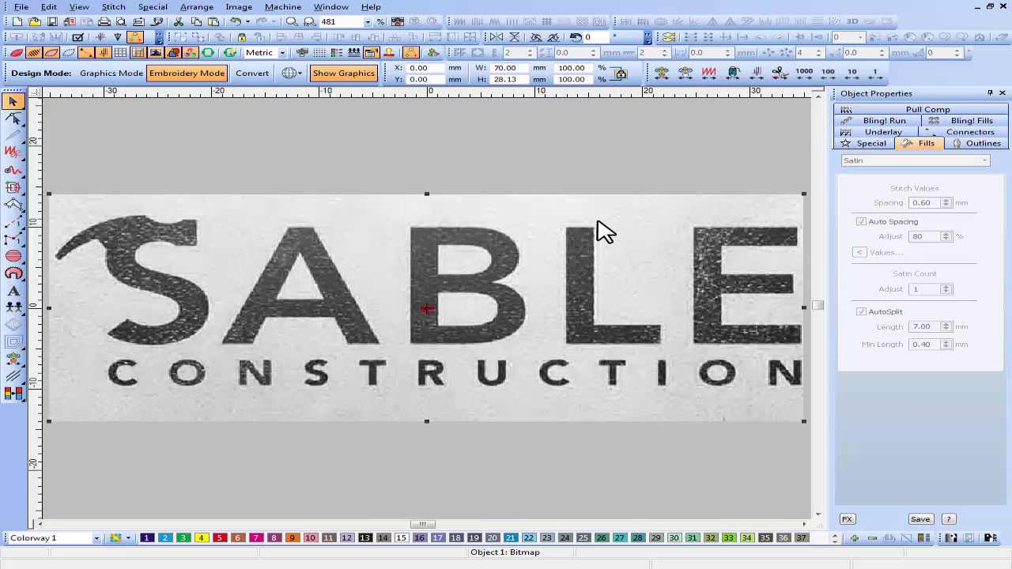
key(Escape)
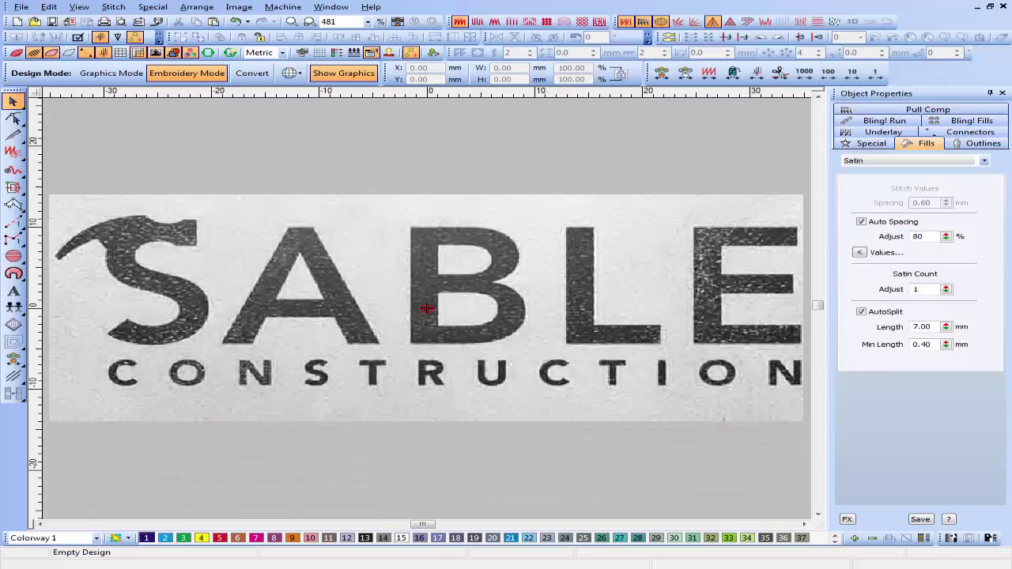
- Switch to the 1001 Fonts site in the browser, preview fonts with the text SABLE and look through the first page for a match
click(206, 563)
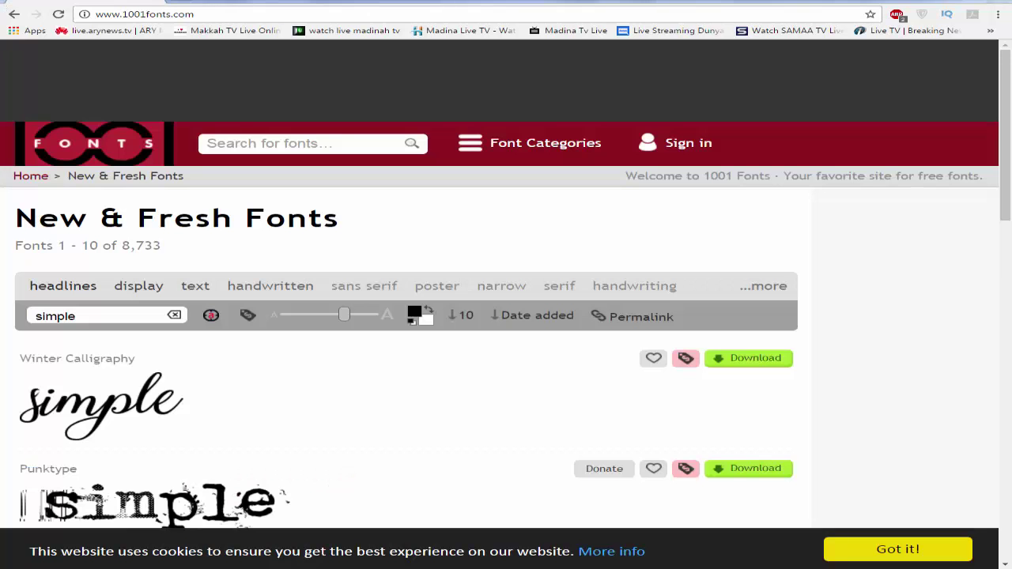
click(104, 316)
text(SABLE)
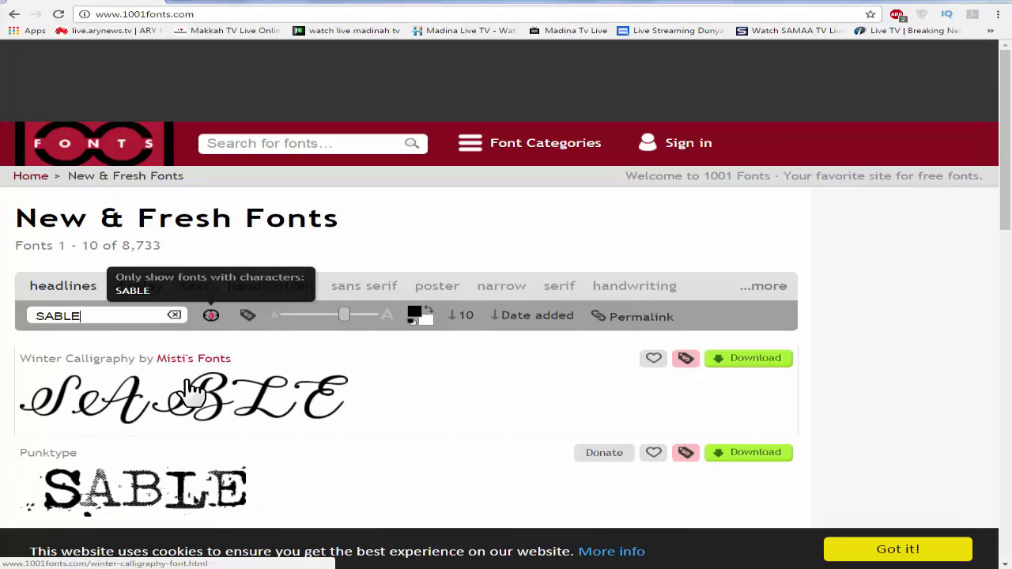
scroll(190, 390, down, 5)
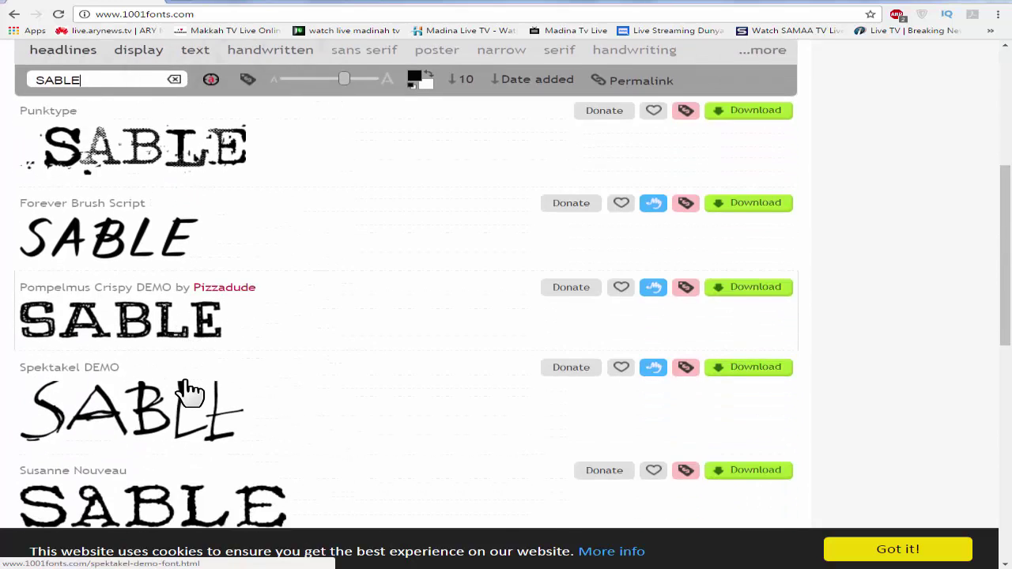
scroll(190, 390, down, 2)
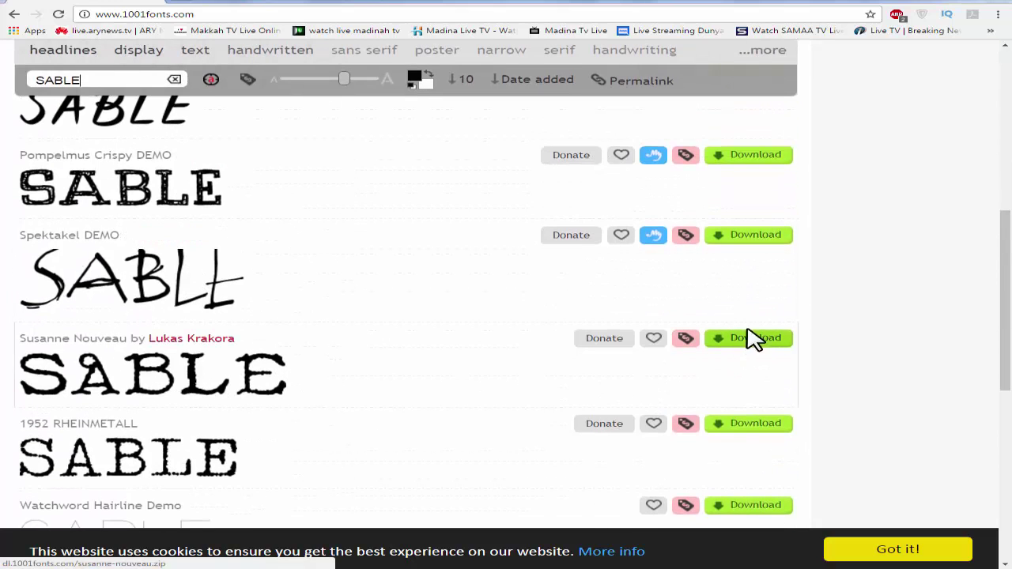
scroll(158, 387, down, 2)
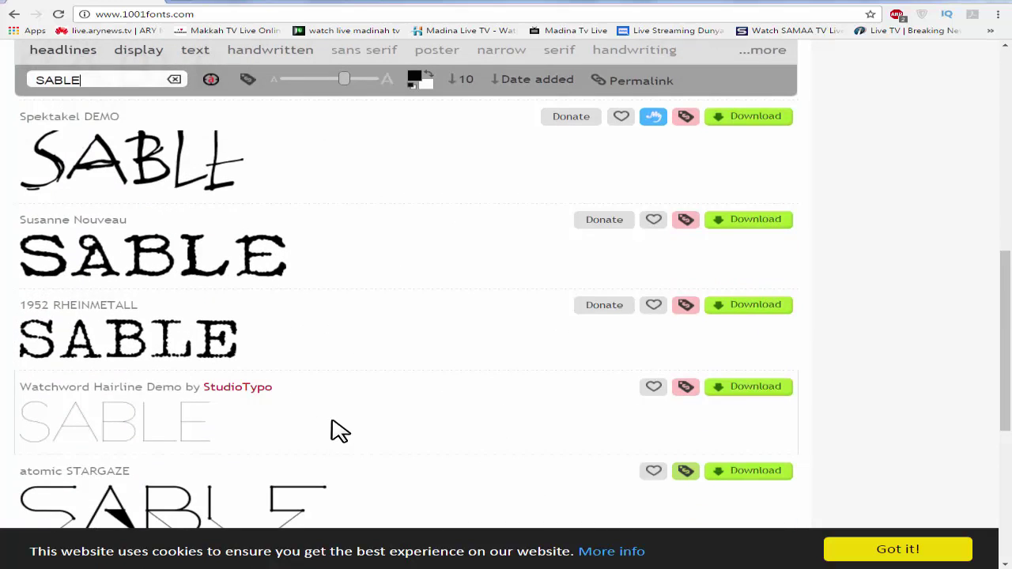
scroll(340, 430, down, 5)
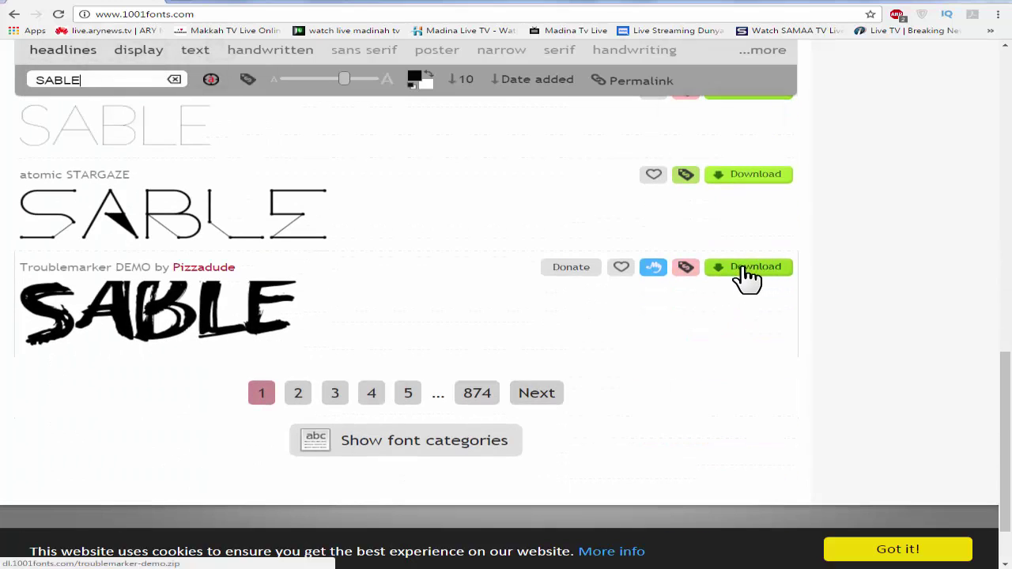
- Look through the second page of new fonts for lettering that matches the SABLE logo
click(539, 396)
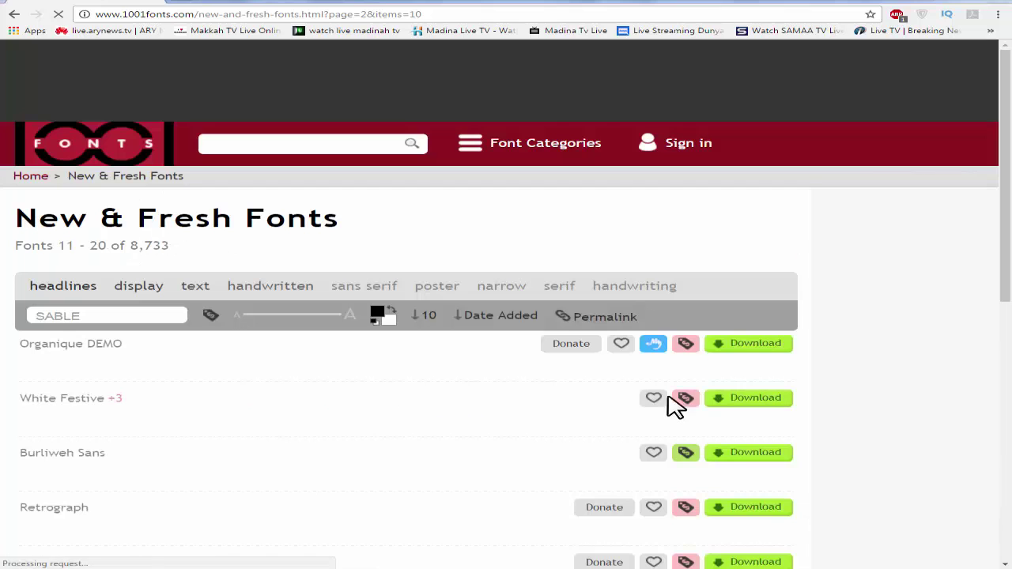
scroll(609, 376, down, 2)
scroll(615, 385, down, 2)
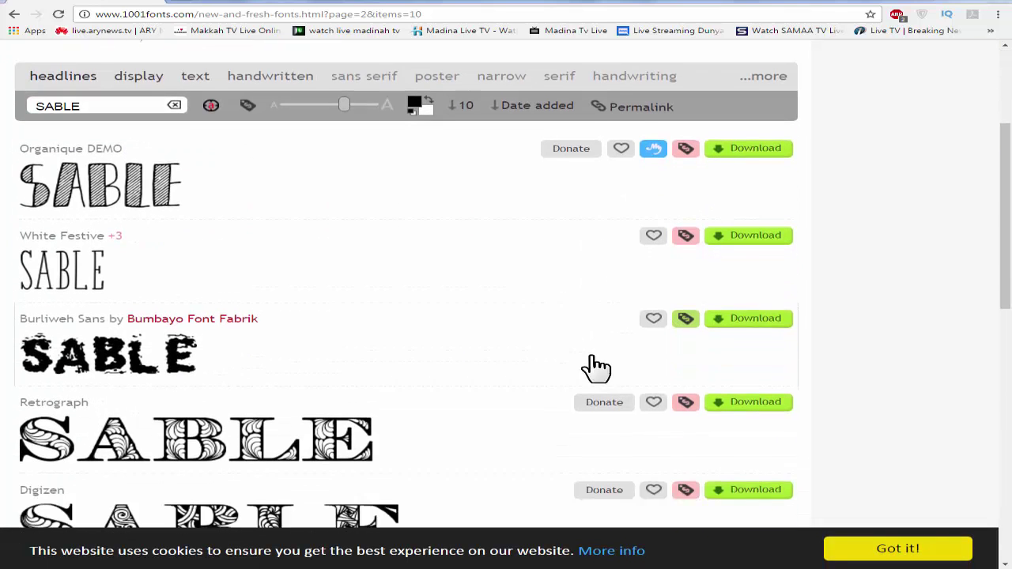
scroll(706, 349, down, 2)
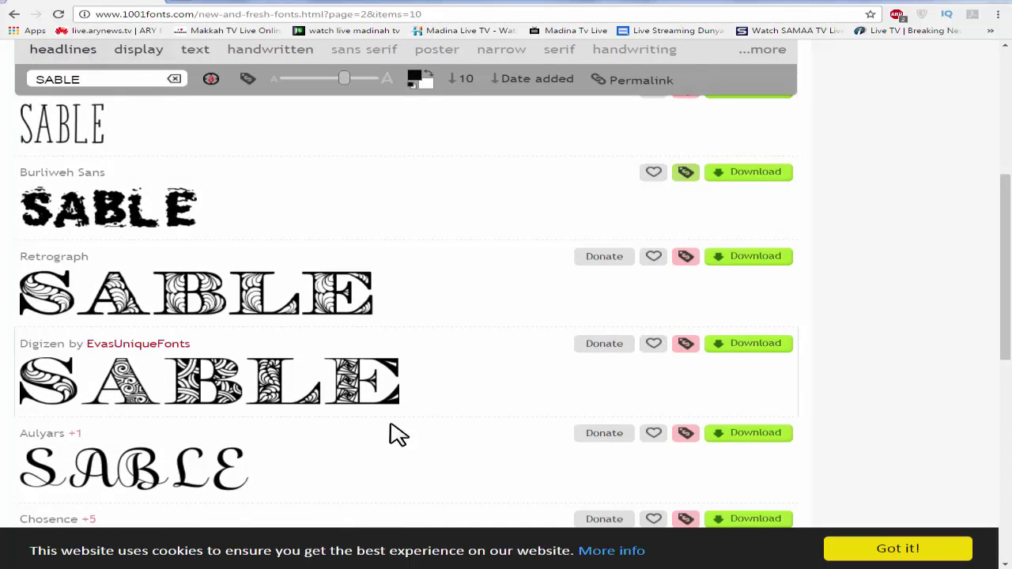
scroll(771, 422, down, 3)
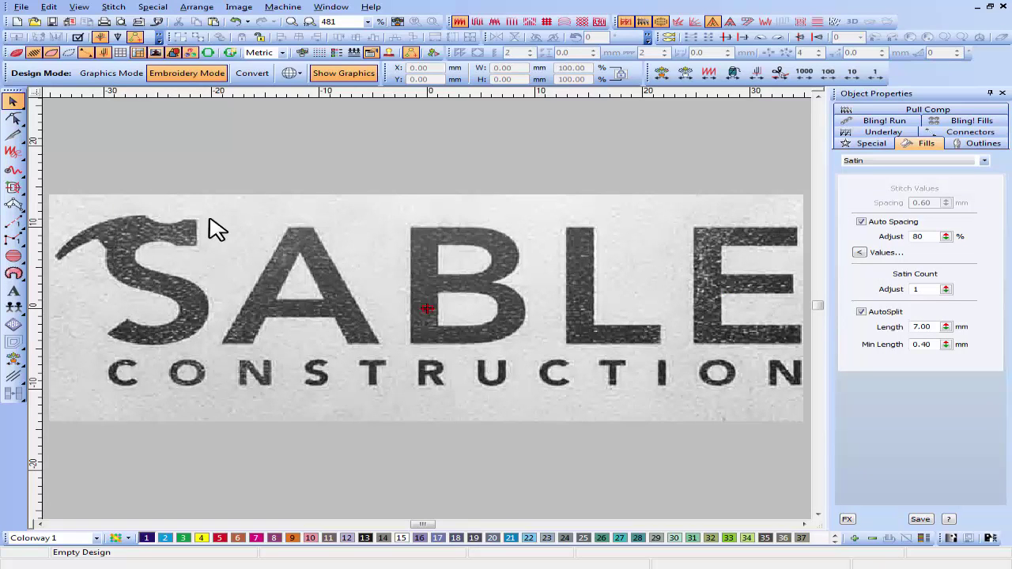
- Start Input A column digitizing for the hammer-shaped S and check the underlay and satin fill settings
click(13, 203)
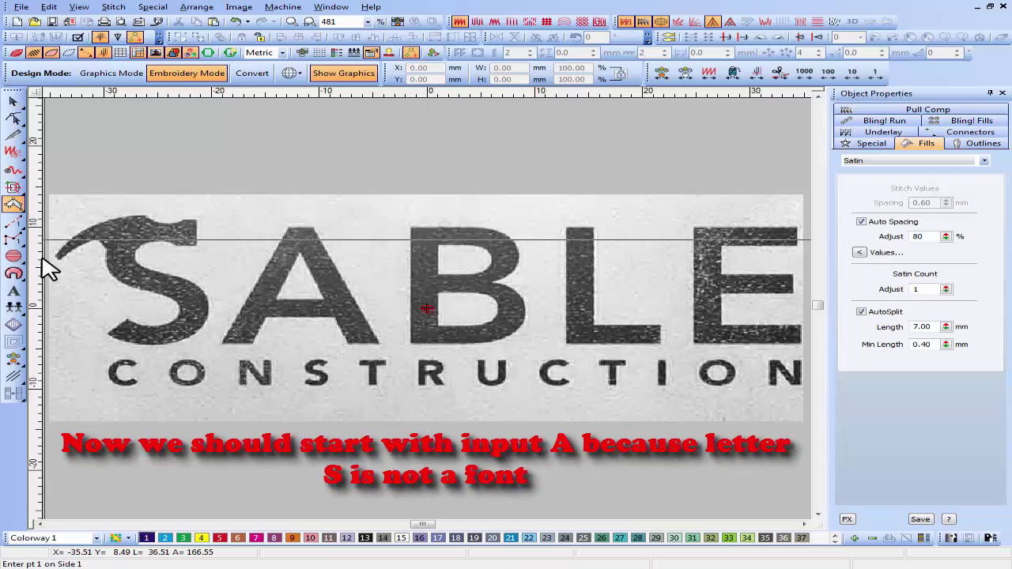
click(427, 308)
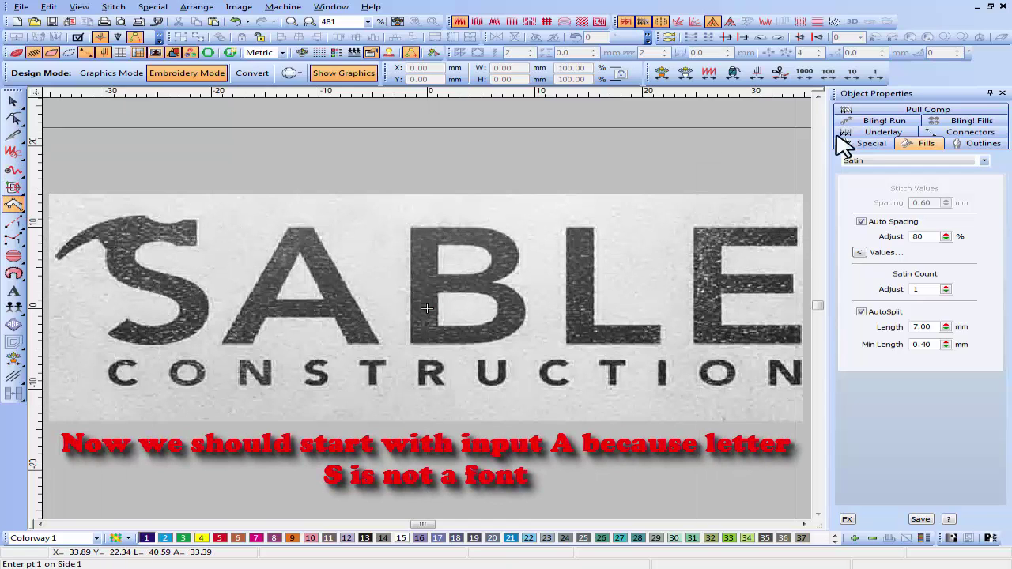
click(879, 135)
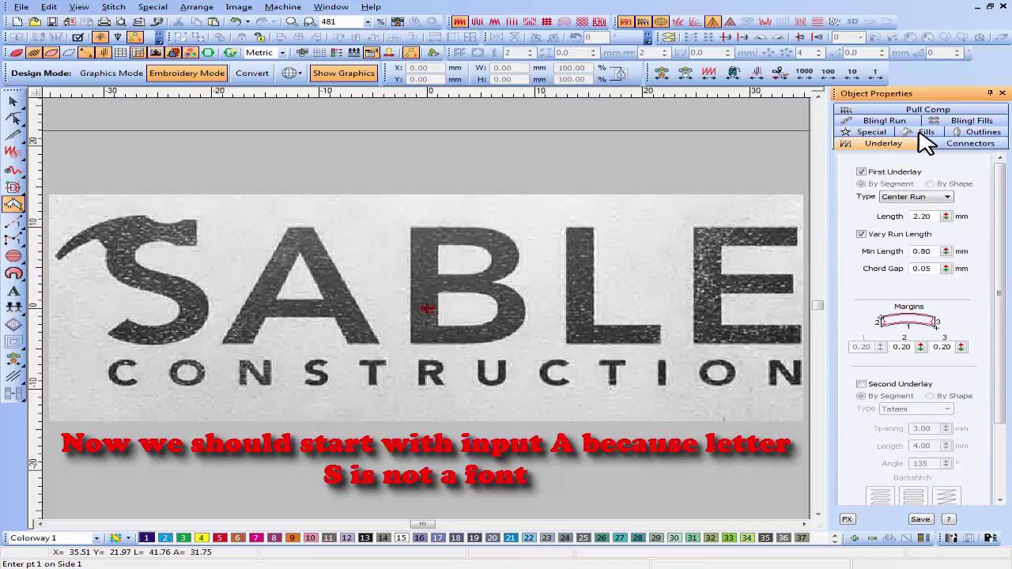
click(920, 134)
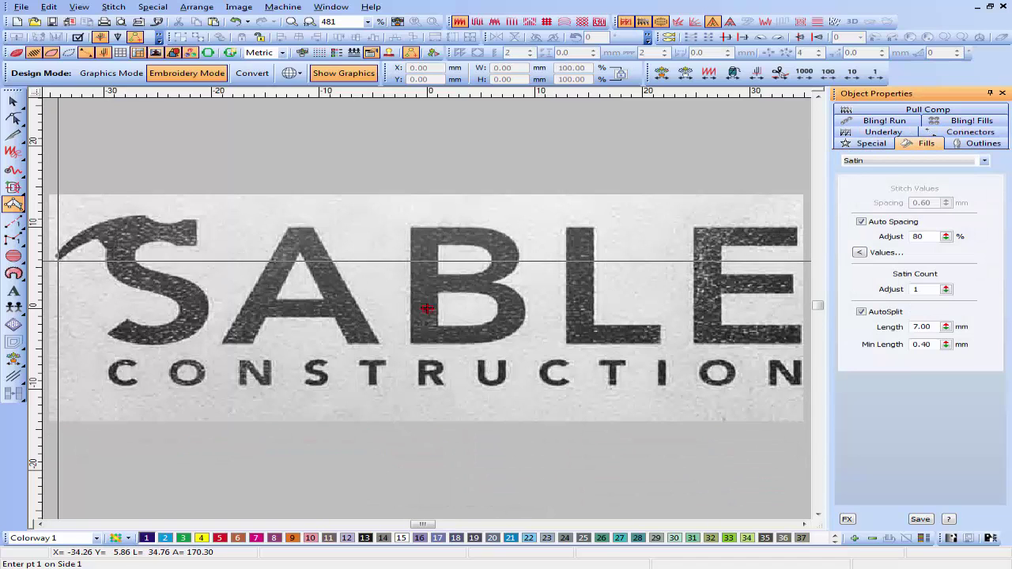
- Digitize the hammer's claw and upper head as an Input A satin column, from the claw tip to the narrow neck
click(58, 259)
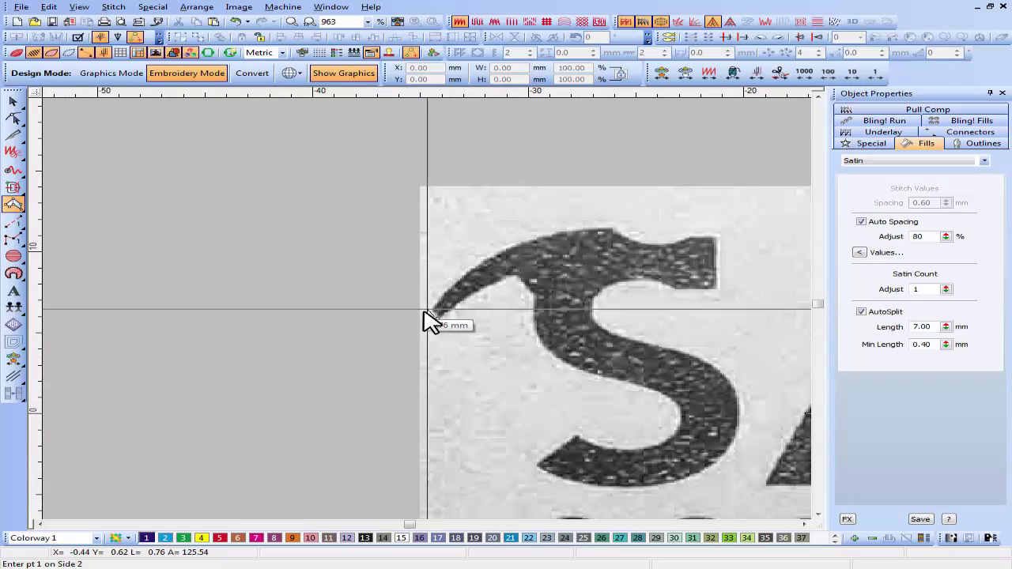
key(z)
click(432, 312)
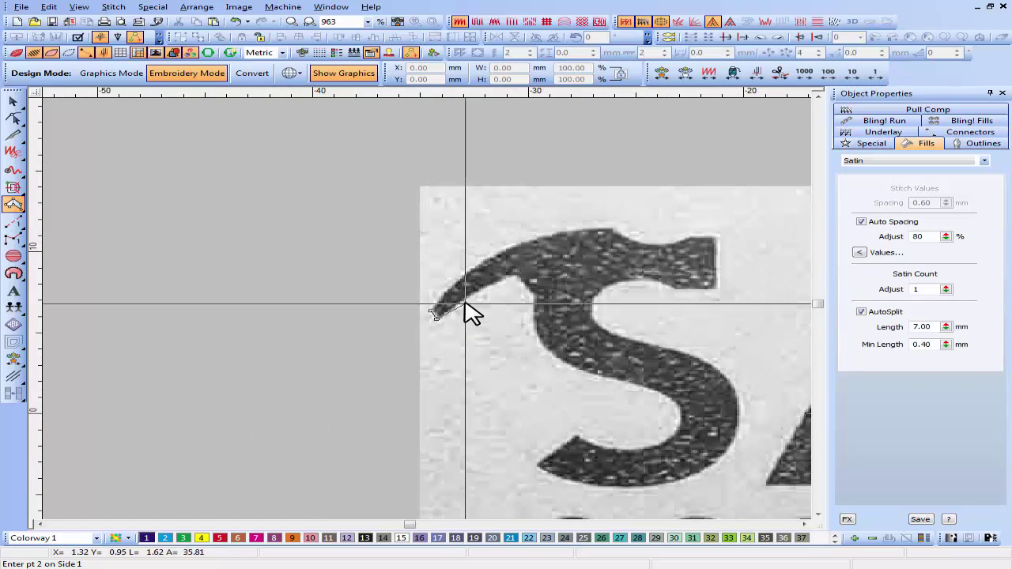
click(453, 284)
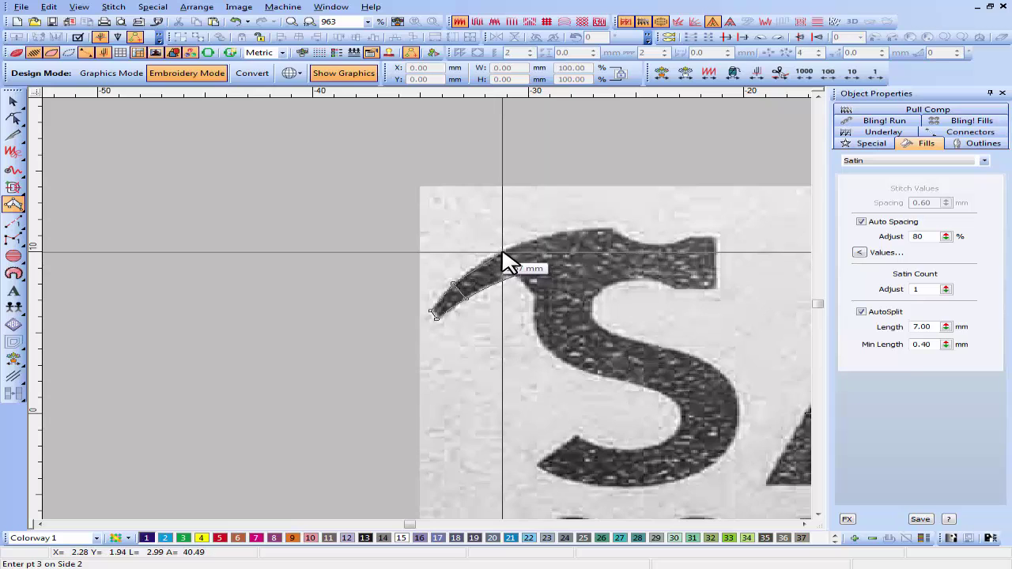
click(503, 253)
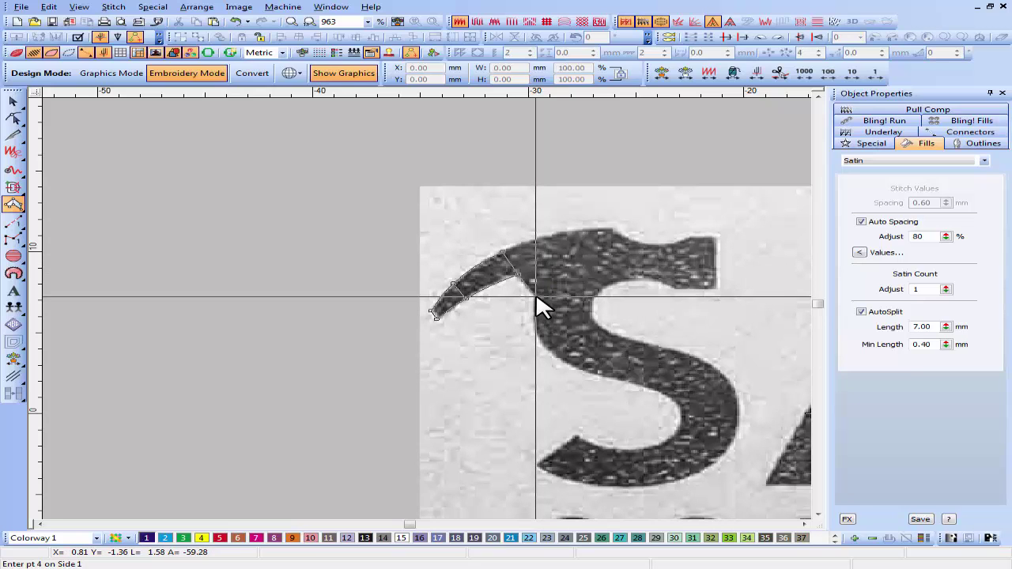
click(534, 293)
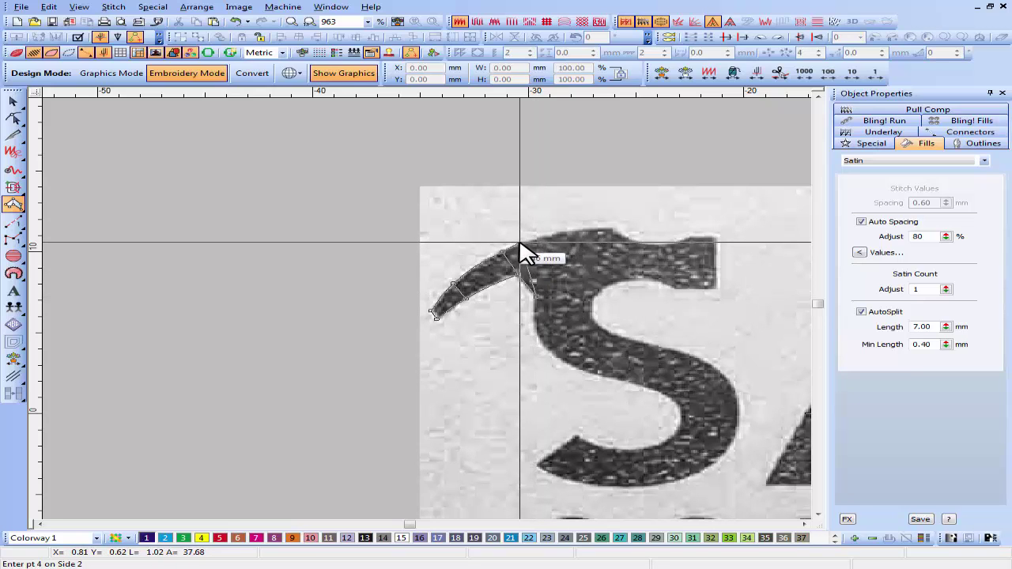
click(594, 261)
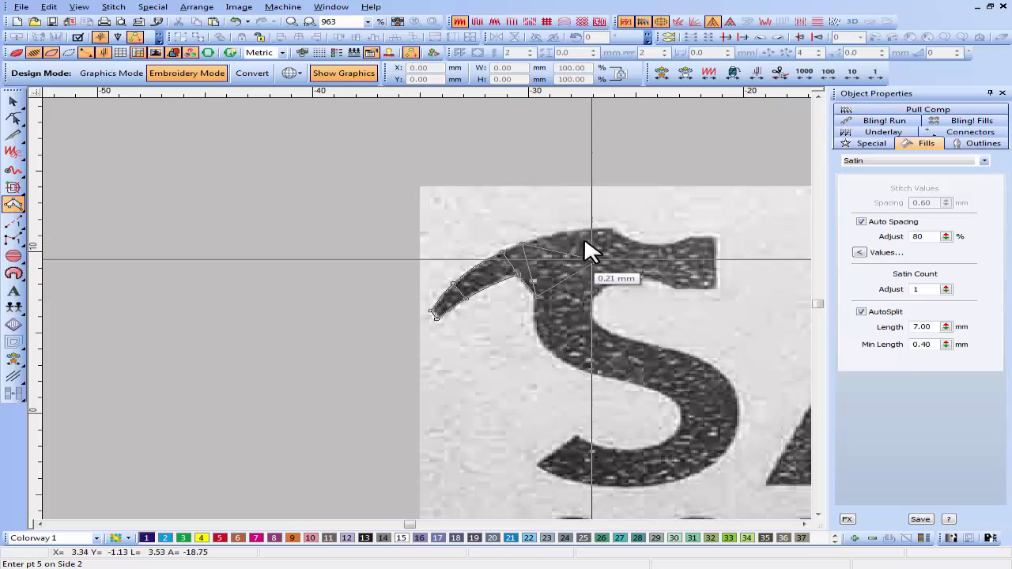
click(584, 231)
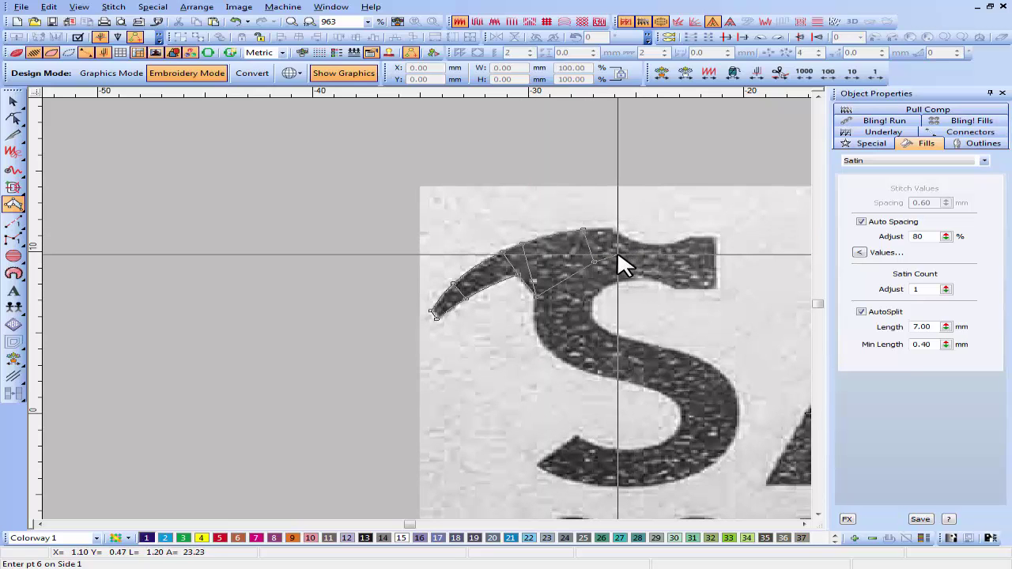
click(614, 252)
click(611, 228)
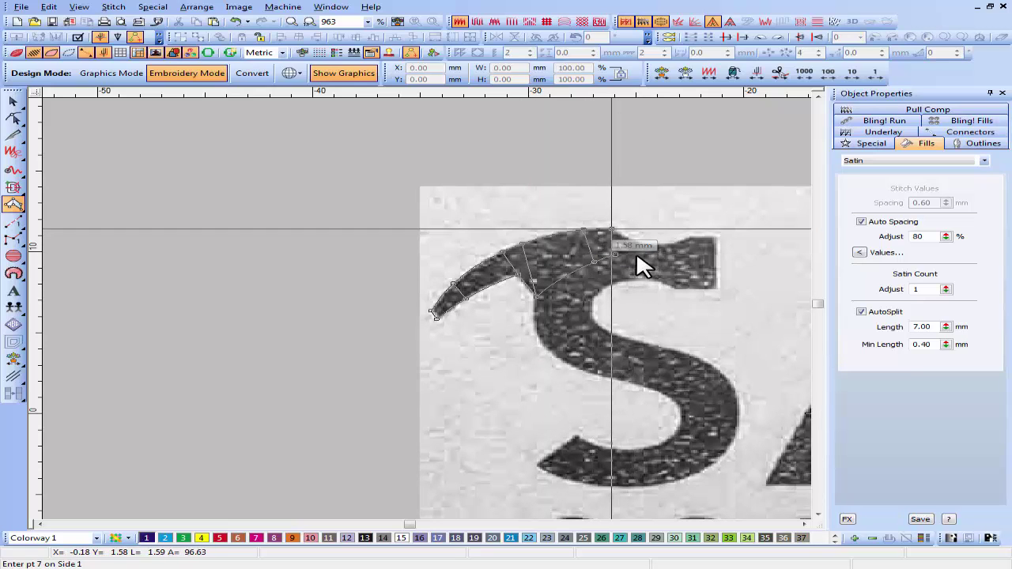
click(633, 254)
click(632, 241)
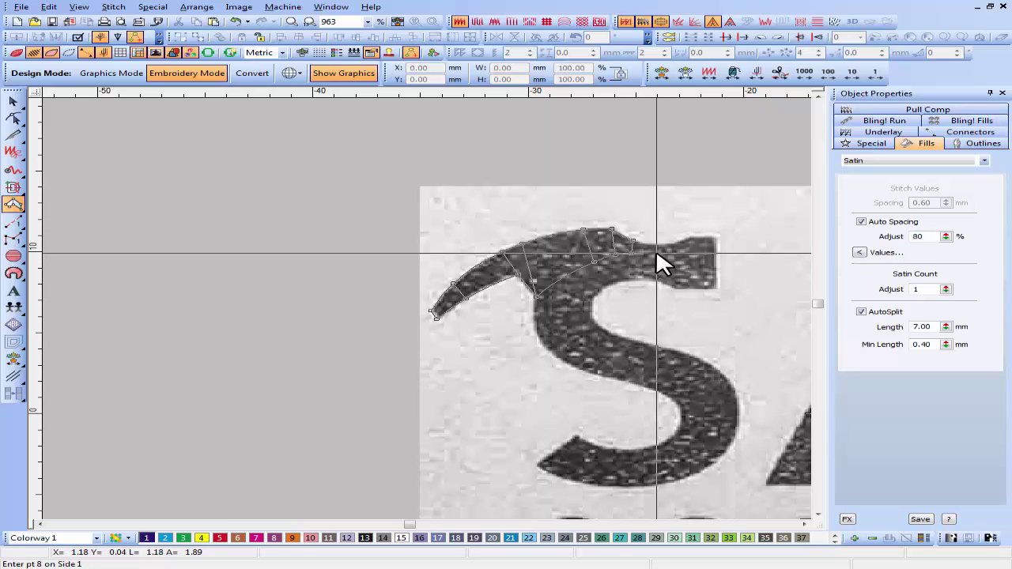
click(657, 253)
key(Return)
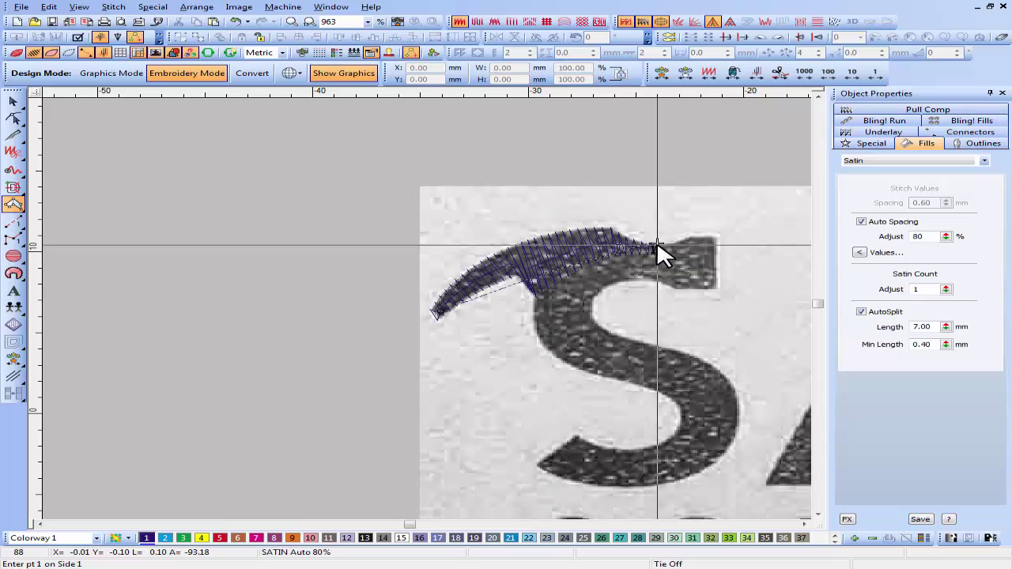
- Begin a second satin column at the hammer's striking face, placing point pairs along the head back to the neck
click(716, 286)
click(717, 237)
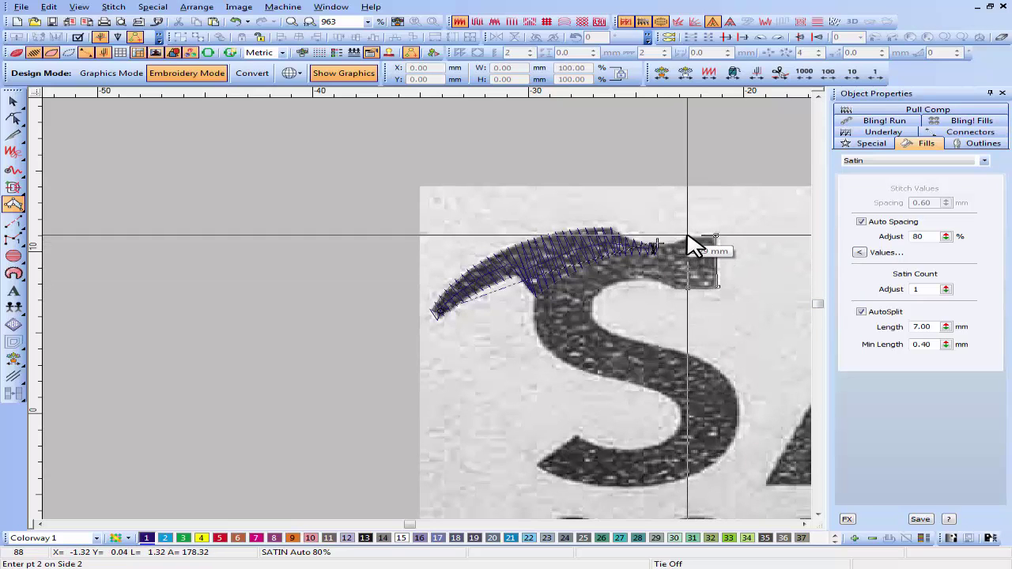
click(687, 236)
click(674, 288)
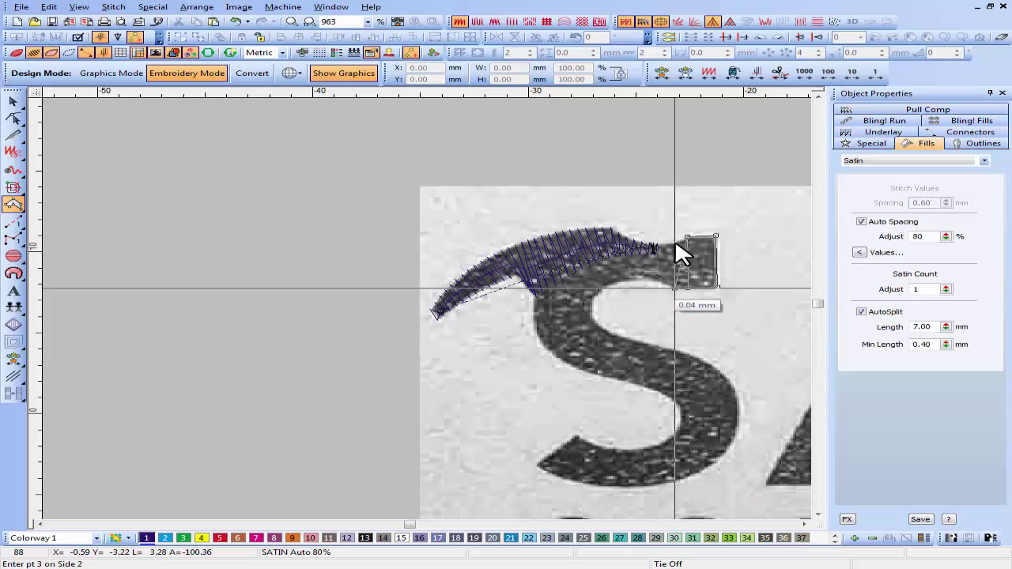
click(675, 242)
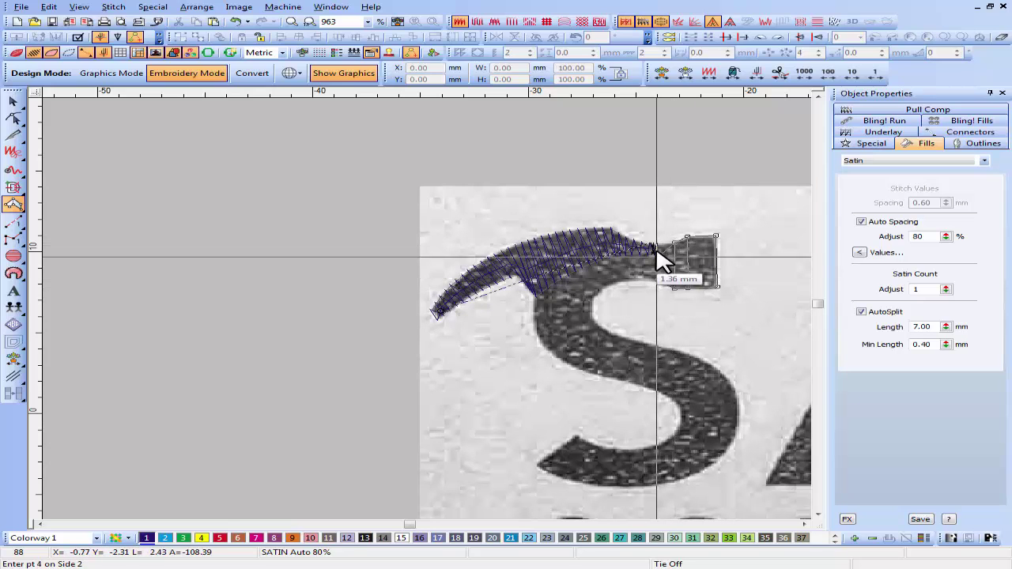
click(657, 255)
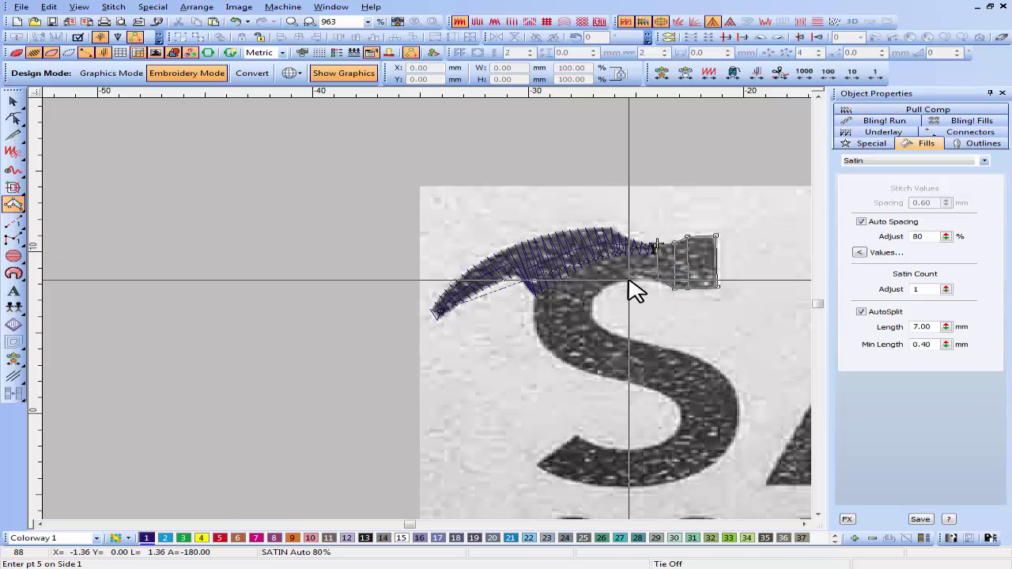
- Continue the second satin column with point pairs from the hammer's neck around the S's upper curve and along its diagonal middle
click(614, 255)
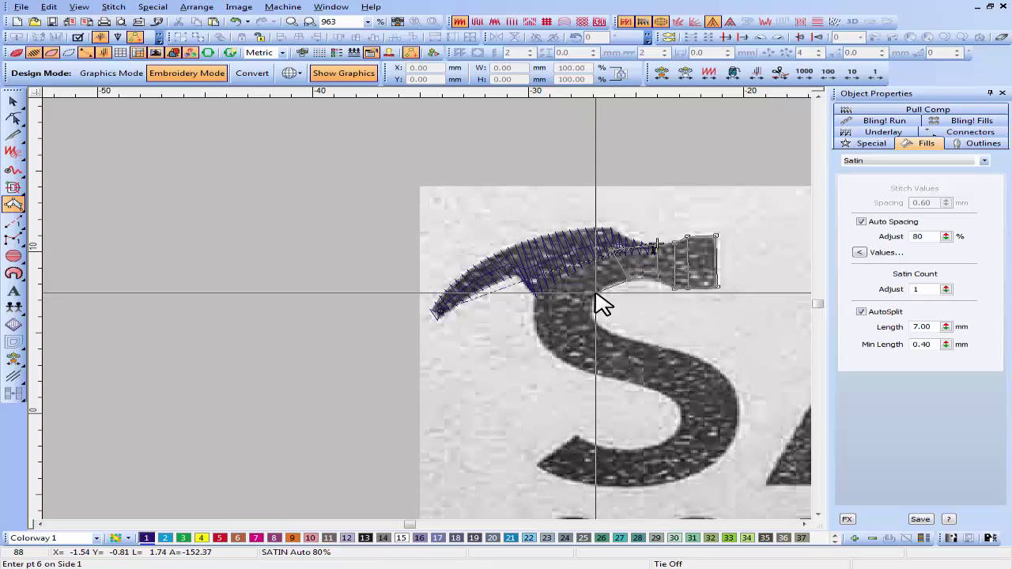
click(553, 272)
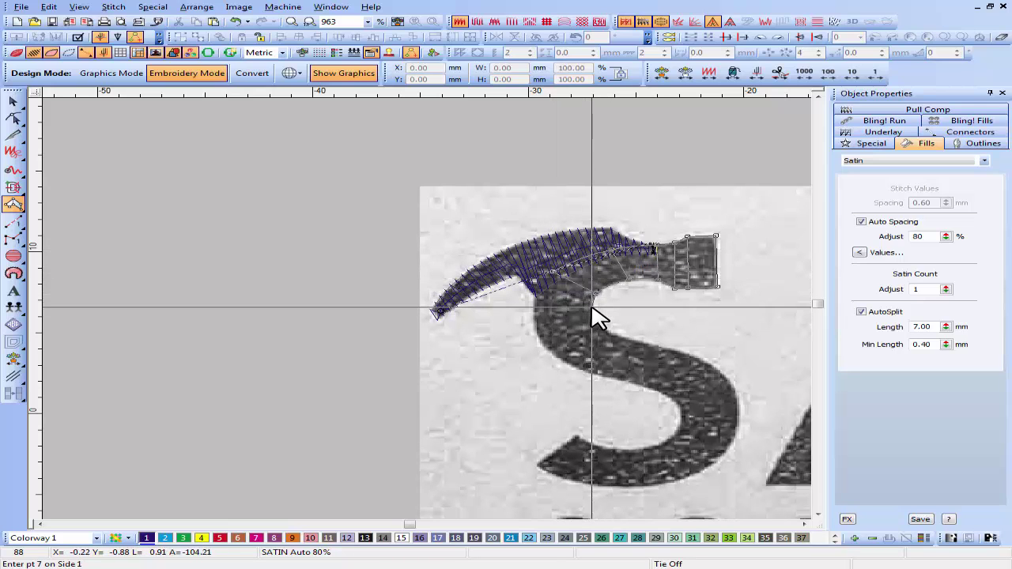
click(533, 312)
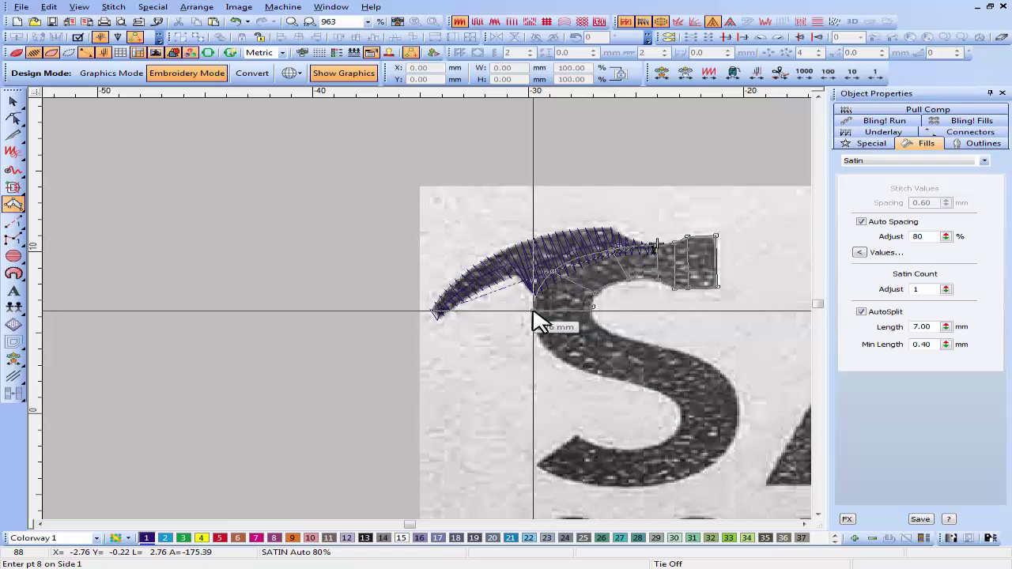
click(599, 324)
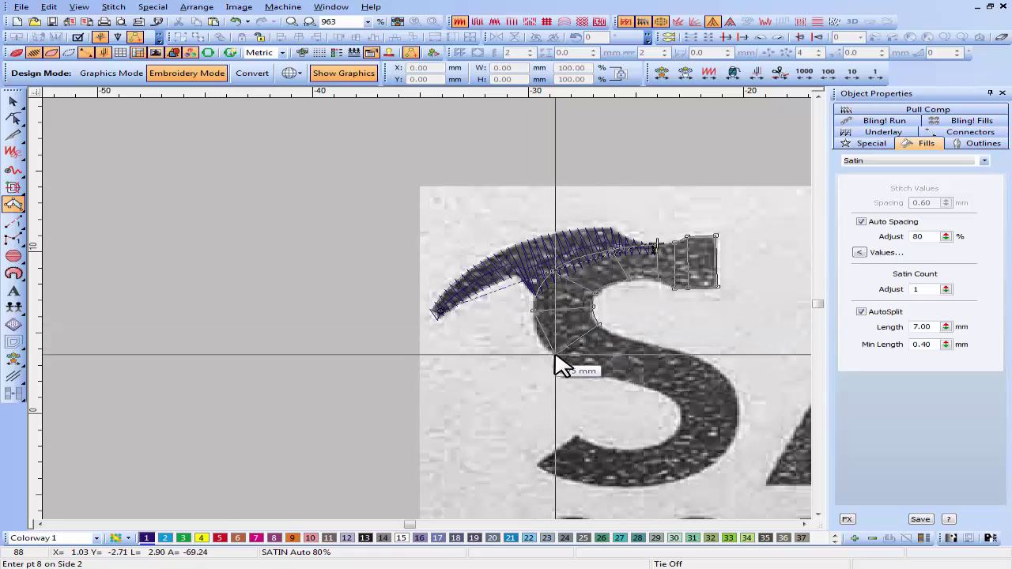
click(637, 341)
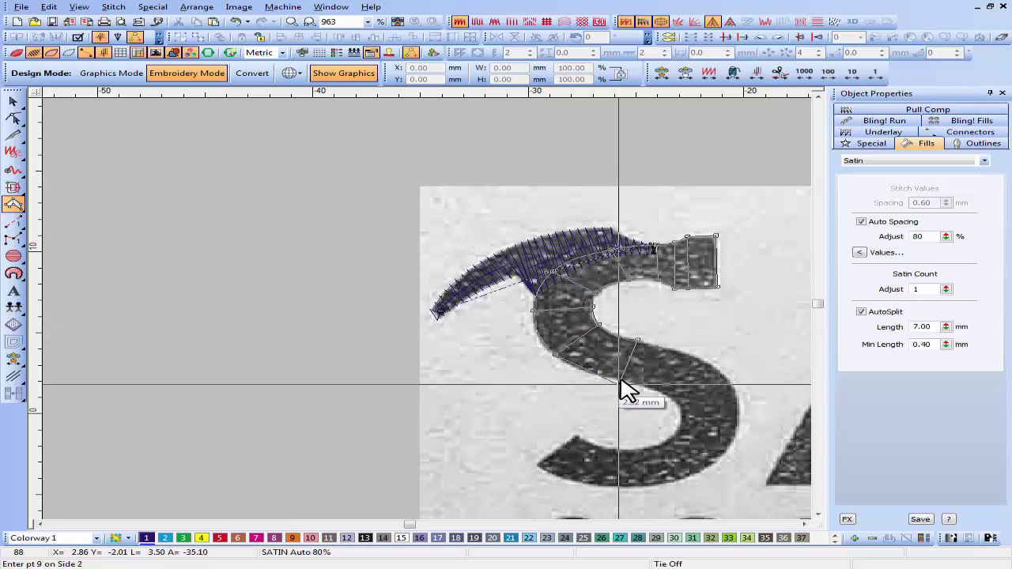
click(705, 359)
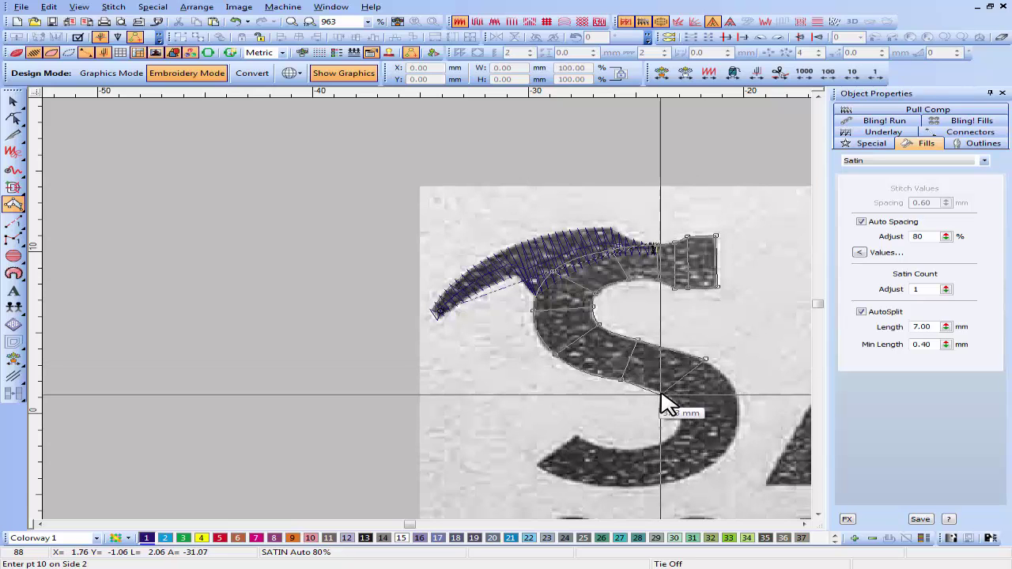
- Place the remaining point pairs around the S's lower curve to its slanted end and complete the satin column
click(660, 393)
click(737, 397)
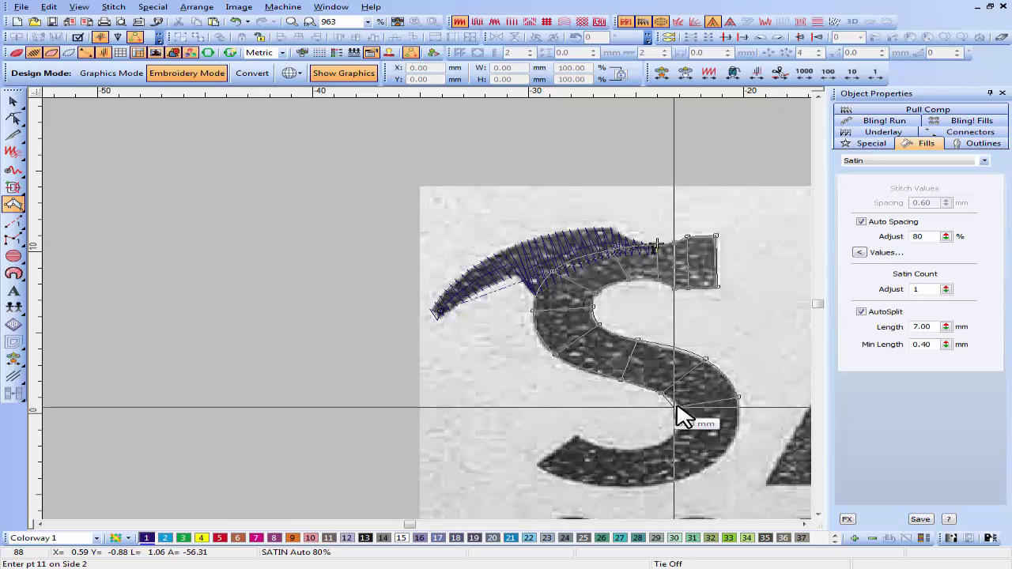
click(678, 406)
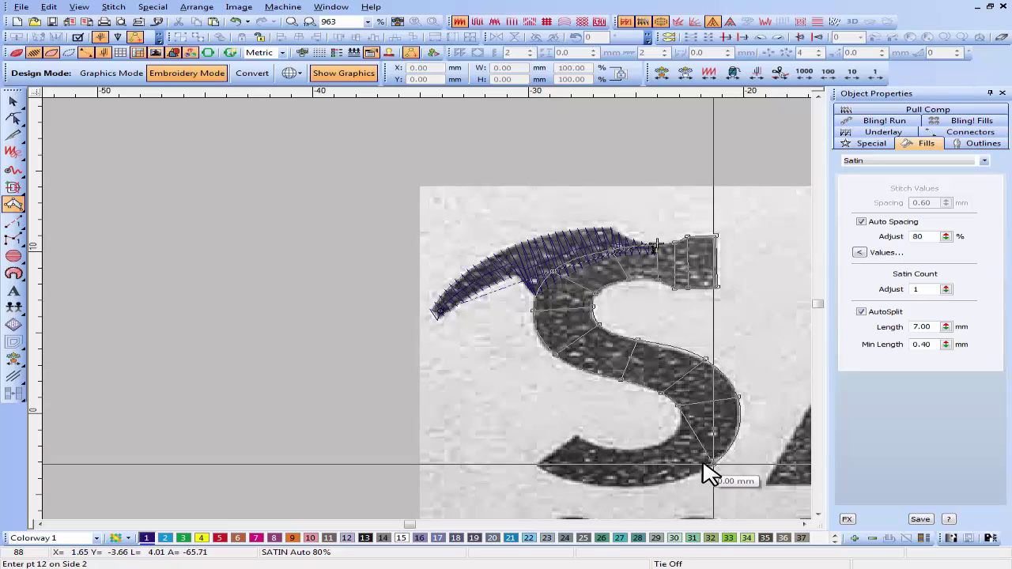
click(678, 436)
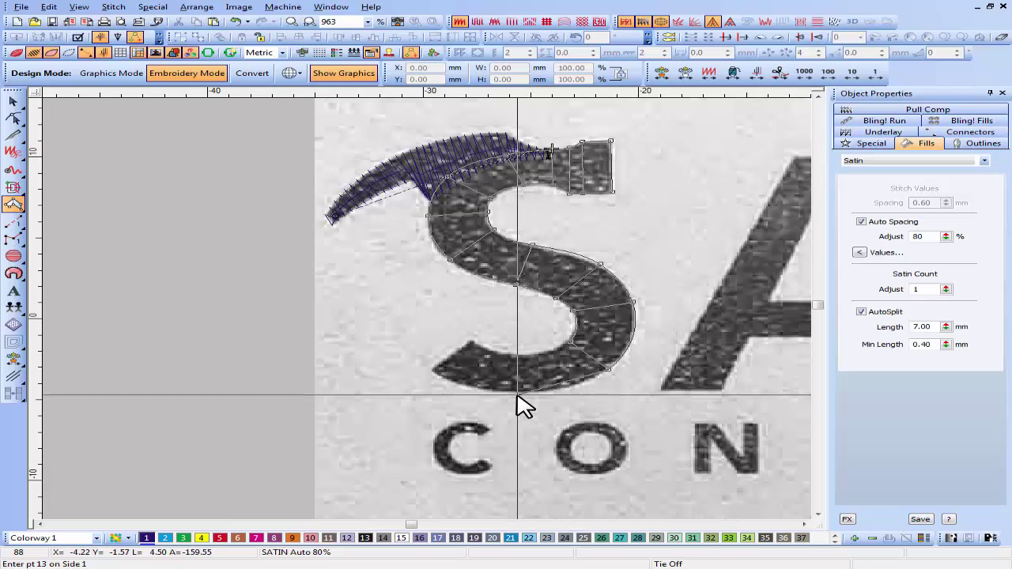
click(518, 390)
click(522, 356)
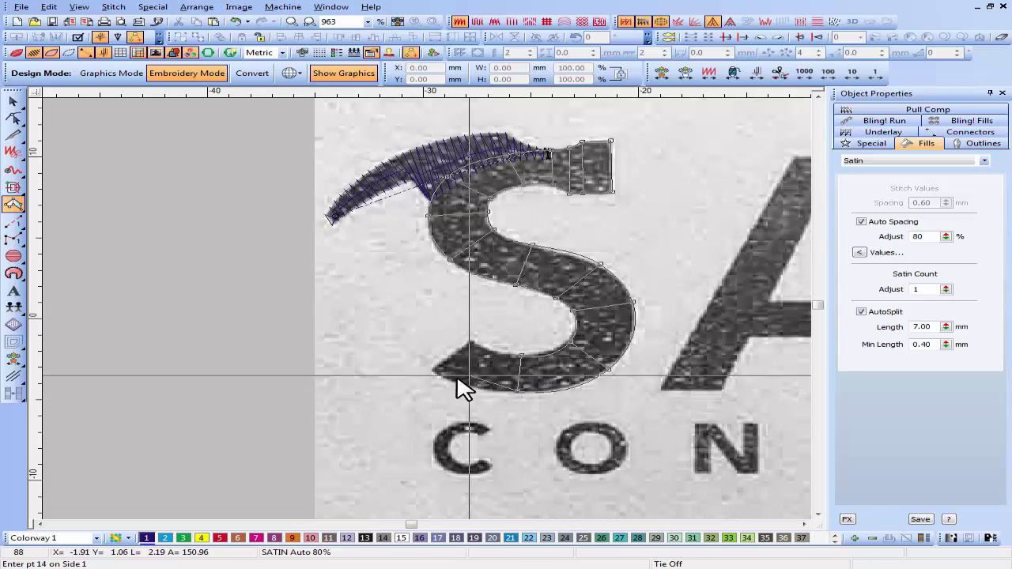
click(433, 371)
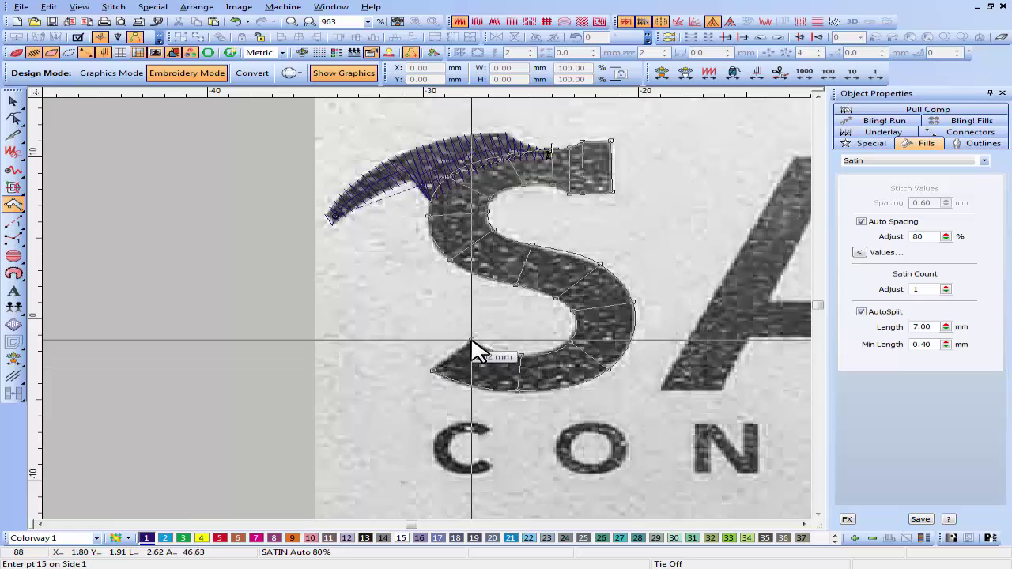
key(Return)
key(shift+z)
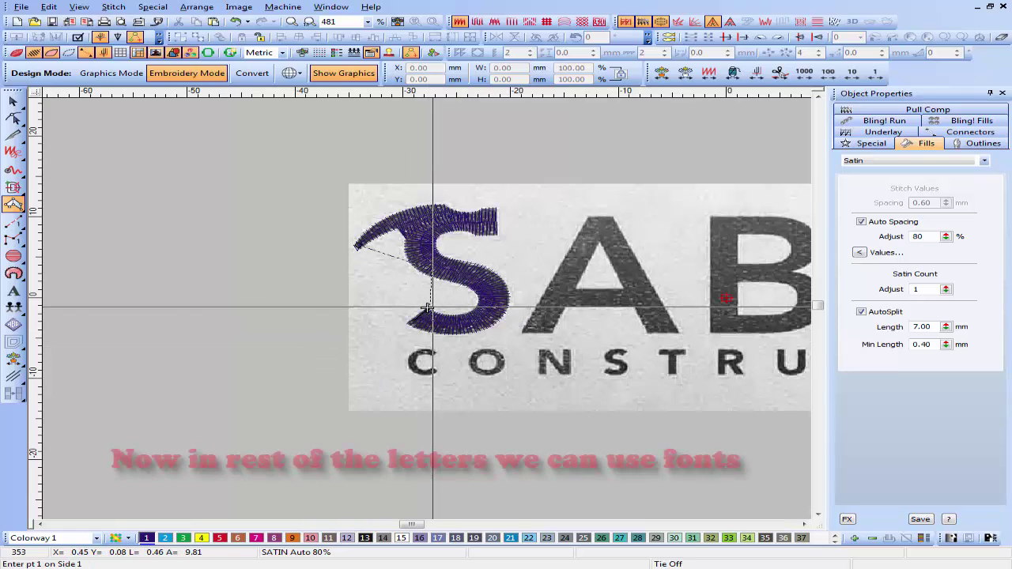
- Measure the height of the letter A in the logo artwork from its baseline to its top
scroll(545, 253, down, 1)
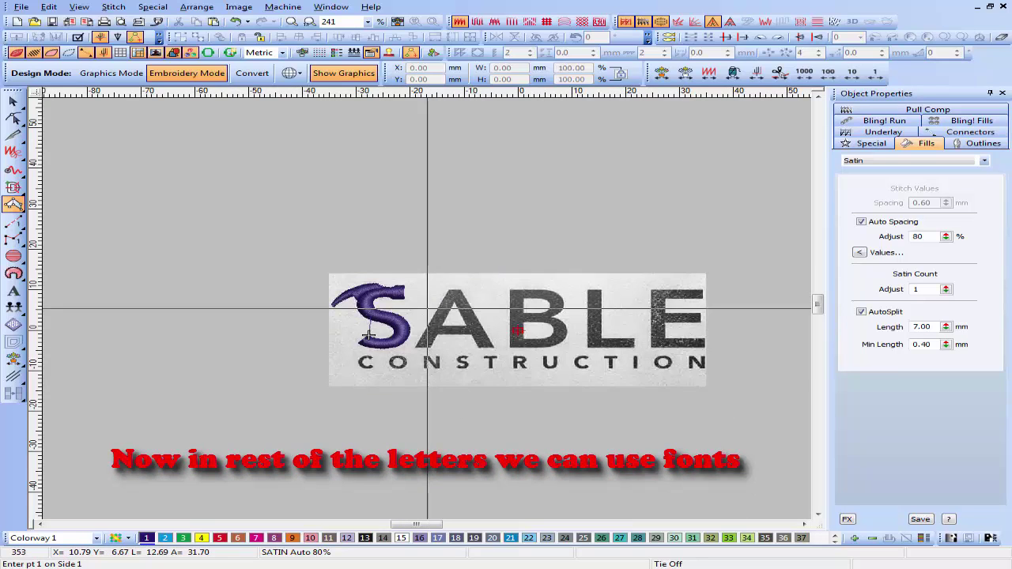
scroll(427, 308, up, 1)
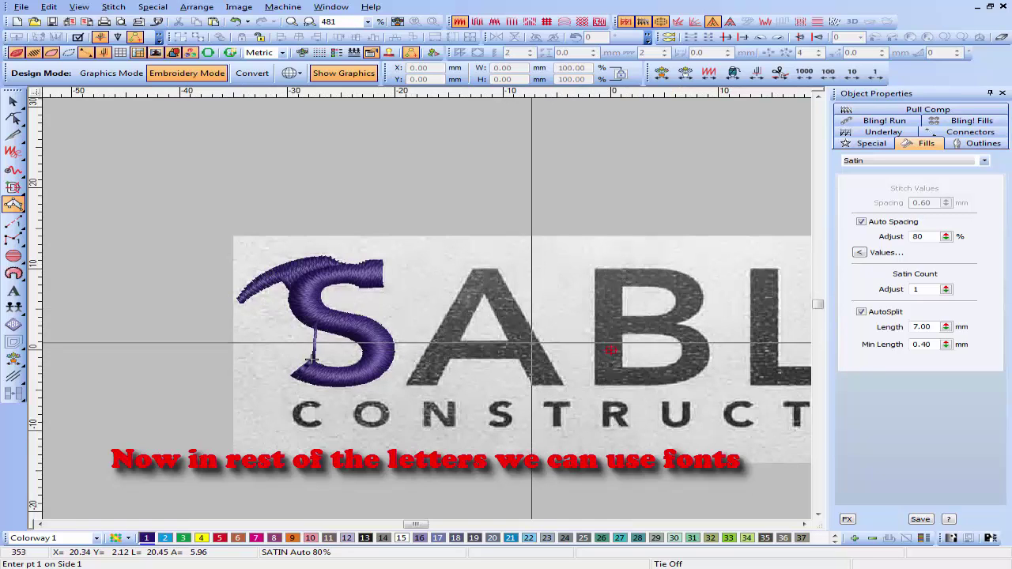
key(m)
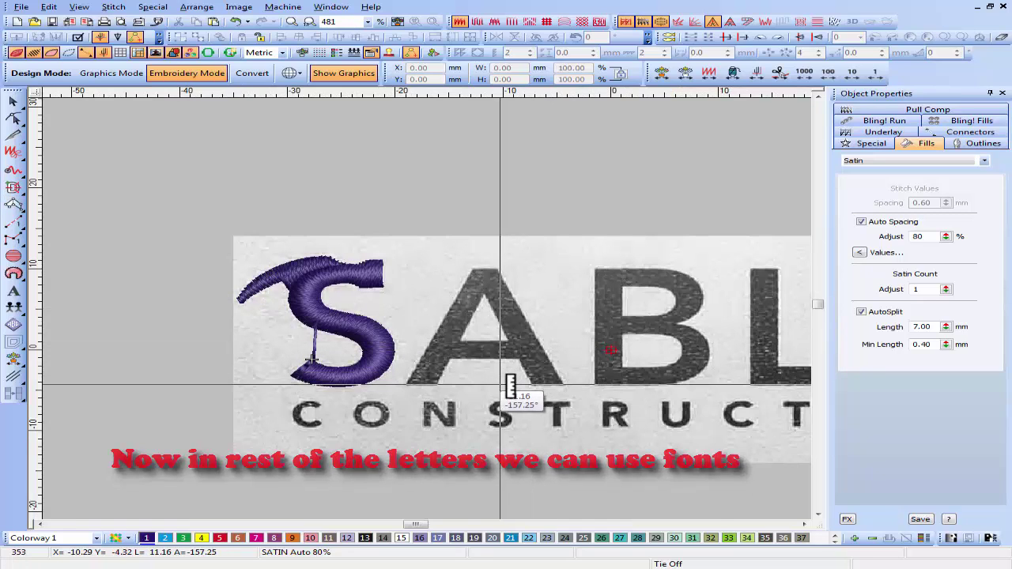
click(499, 386)
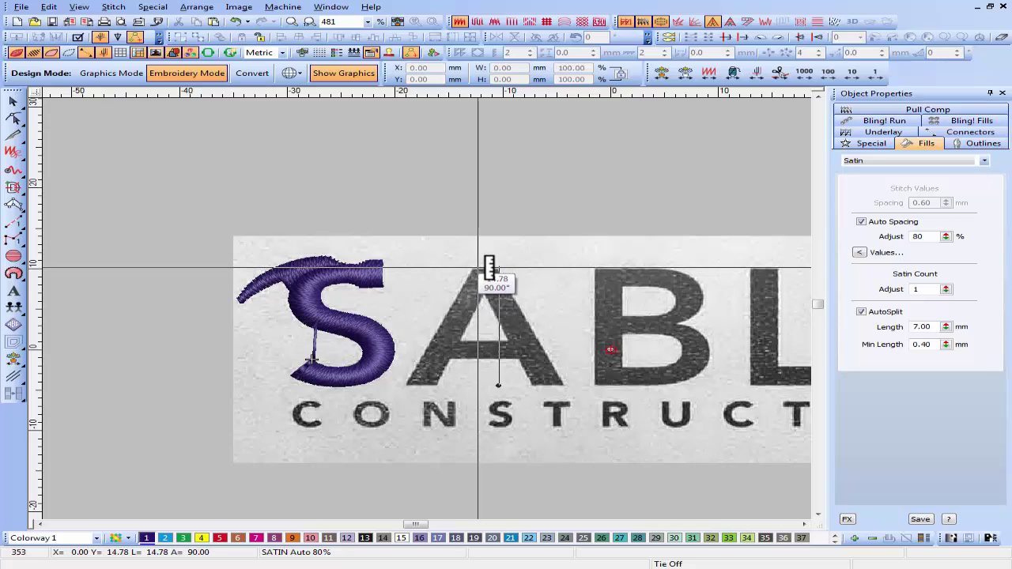
key(Escape)
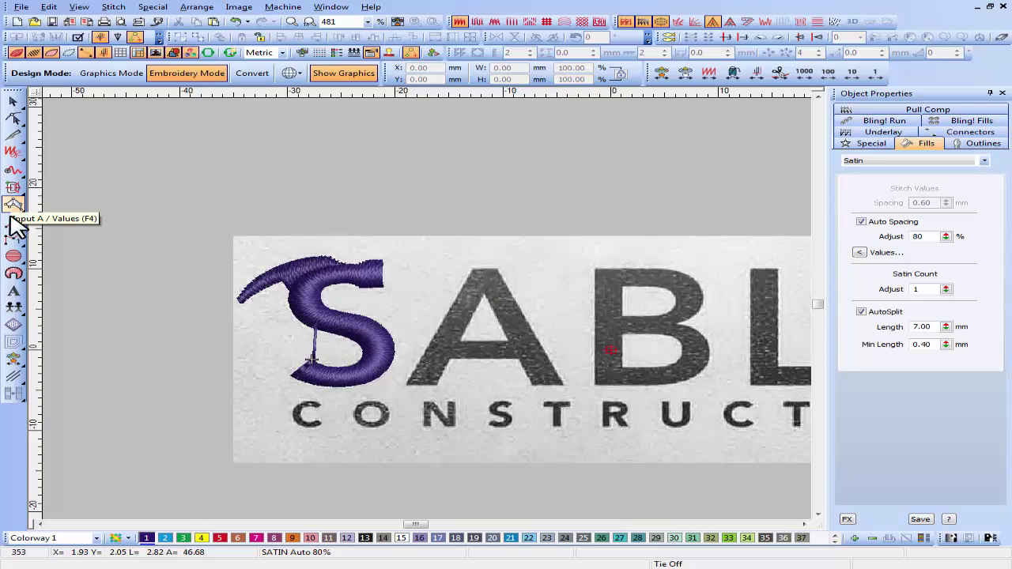
- Start a lettering object with a height of 14.7 mm and enter ABLE as its text
click(13, 291)
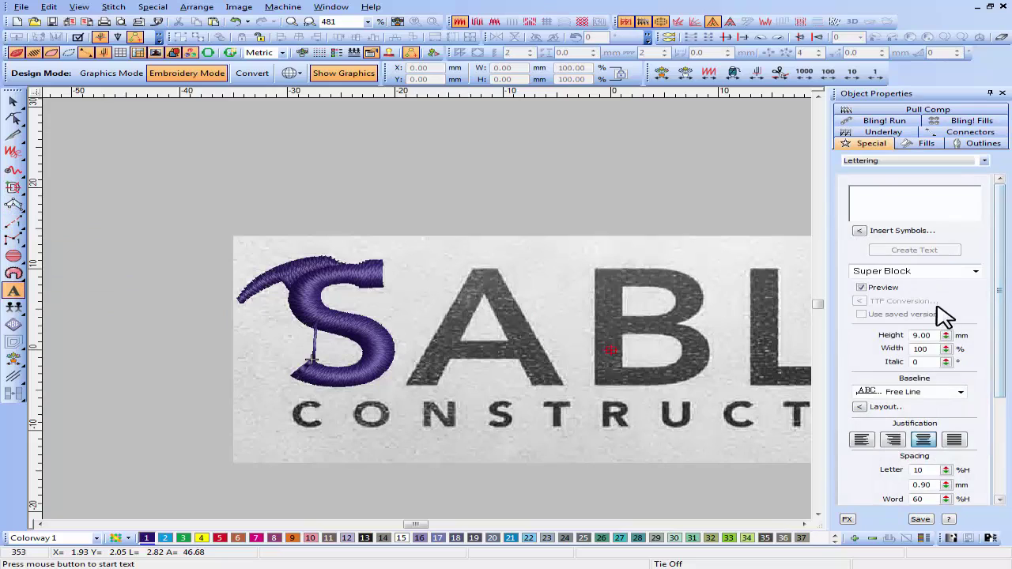
drag(934, 335, 871, 336)
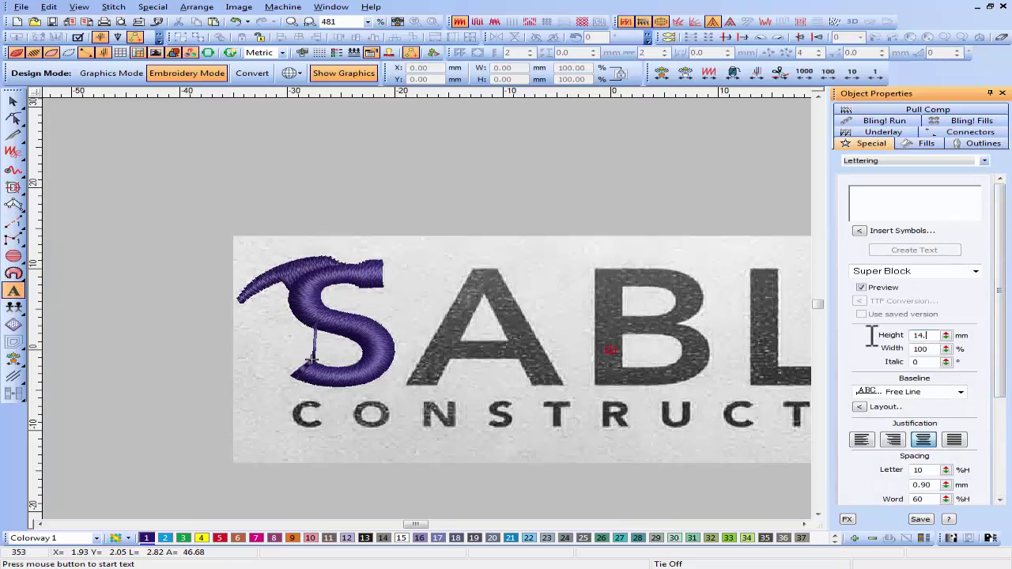
key(Return)
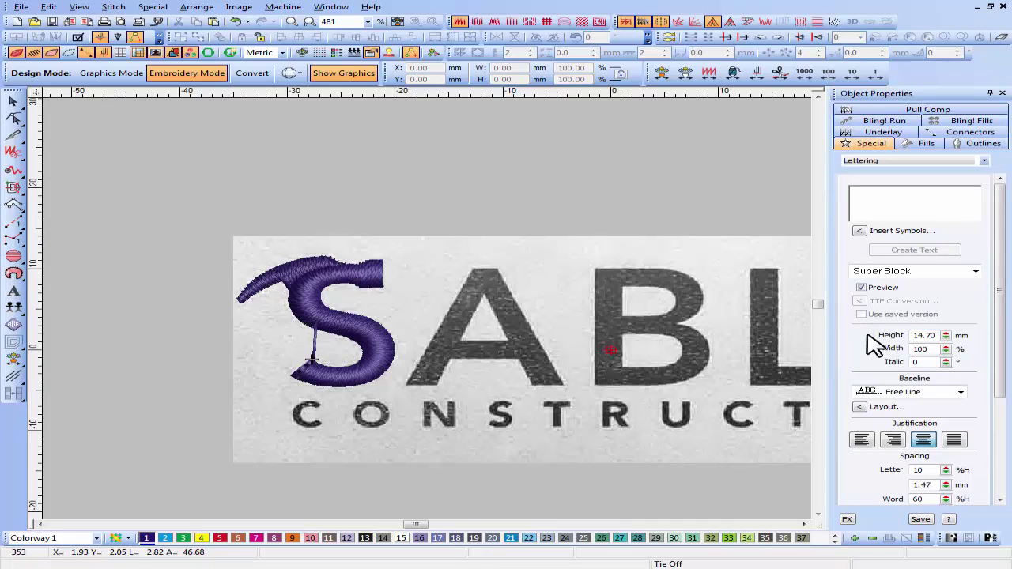
click(804, 525)
click(943, 196)
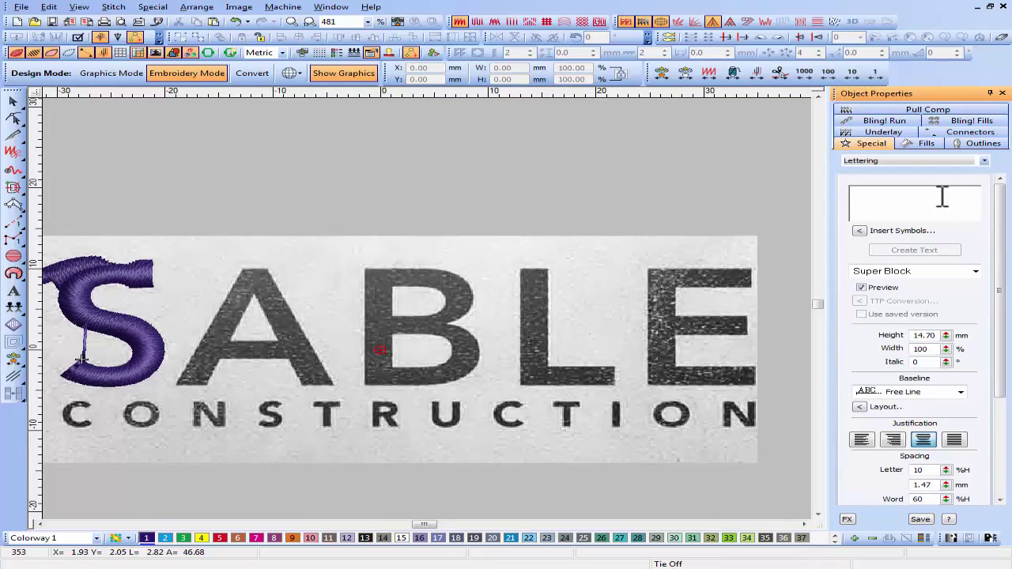
text(ABLE)
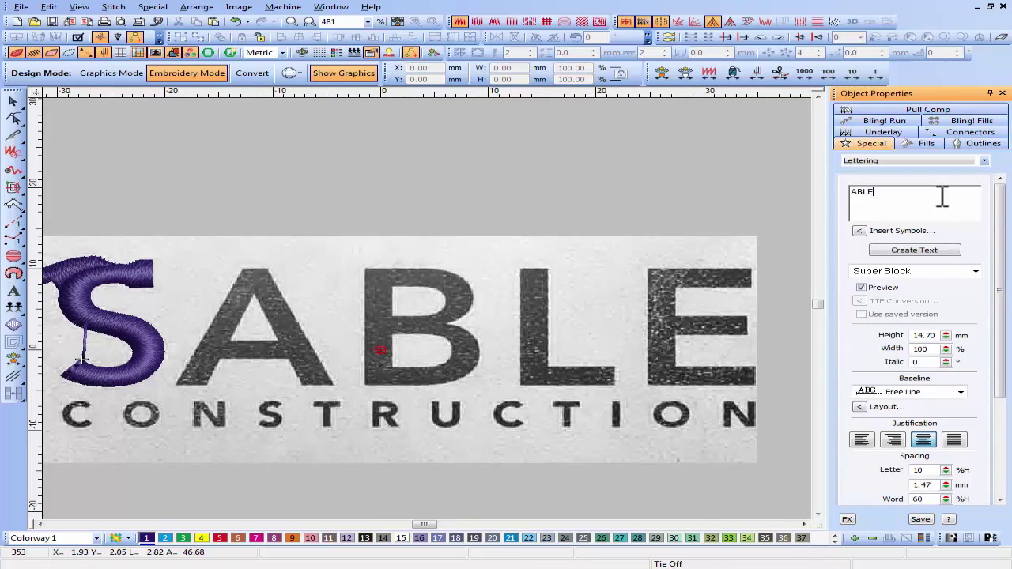
- Choose the Block1 font for the ABLE lettering and place it on the baseline of the logo's large letters
click(958, 272)
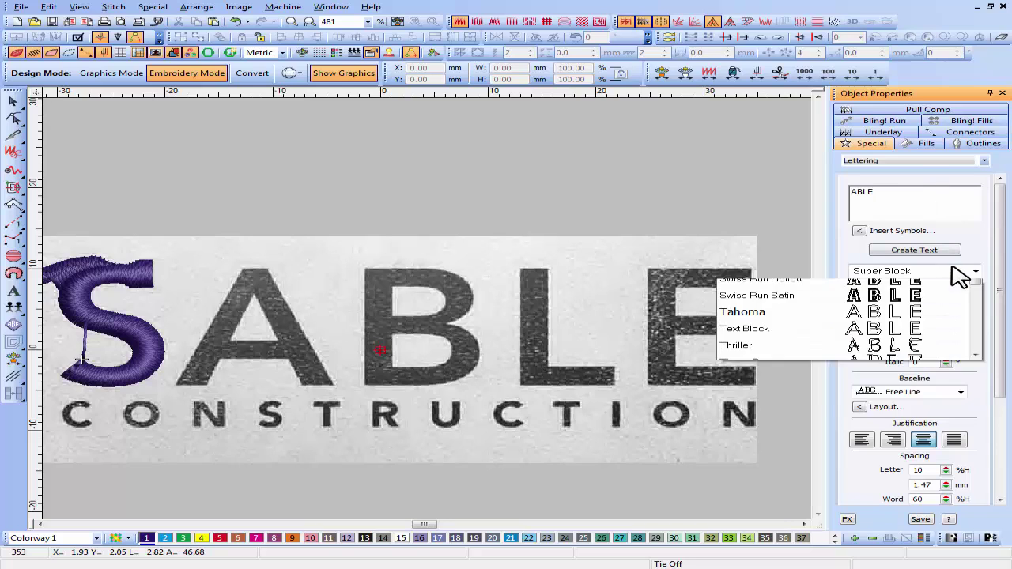
drag(980, 314, 978, 294)
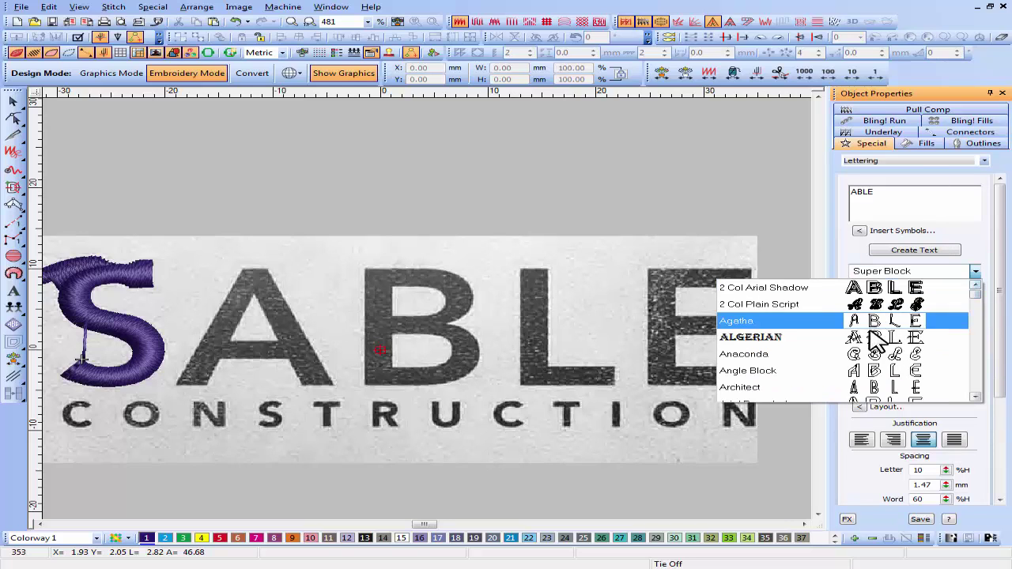
scroll(943, 334, down, 2)
scroll(869, 340, down, 3)
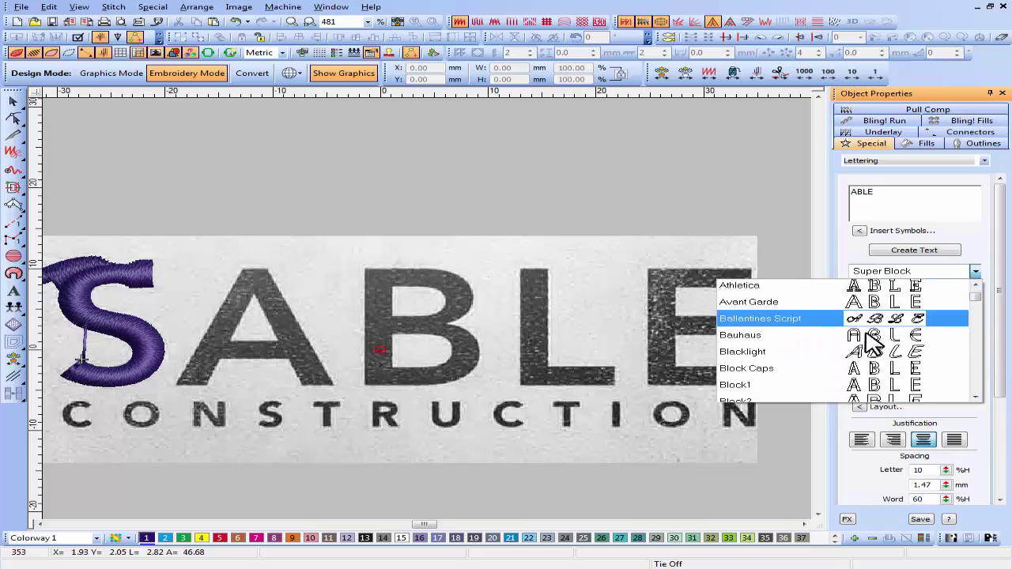
click(832, 362)
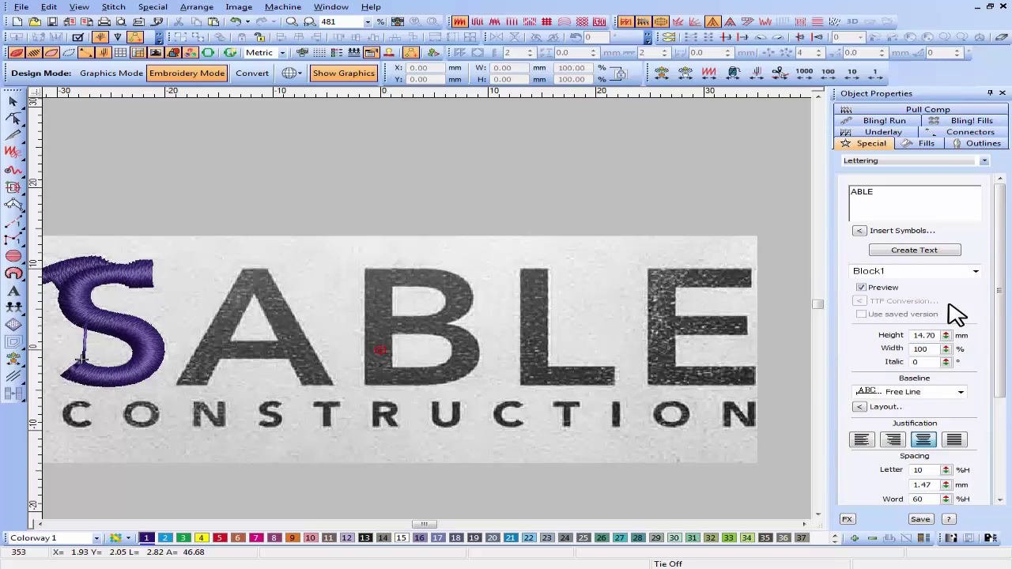
click(931, 252)
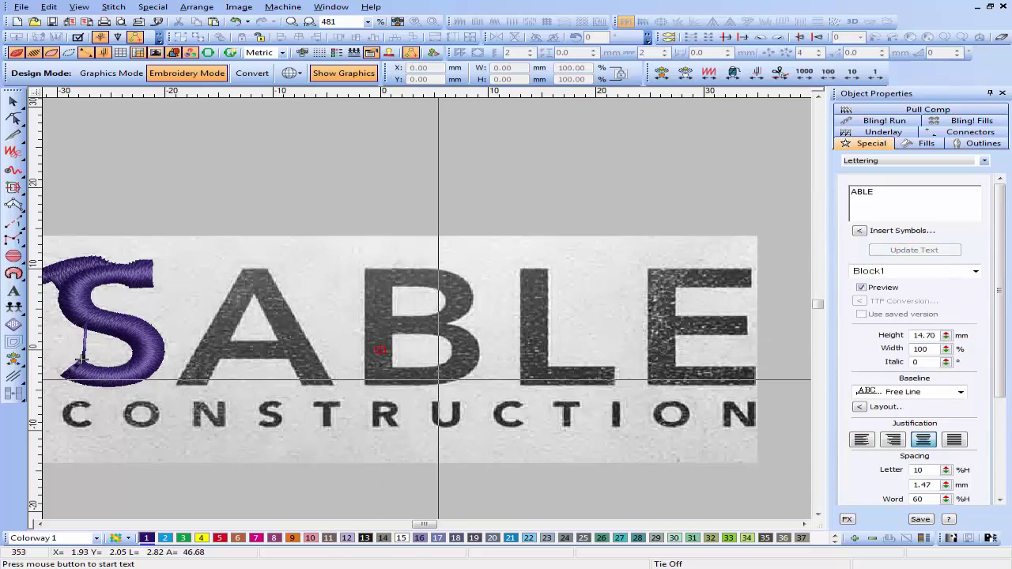
click(482, 386)
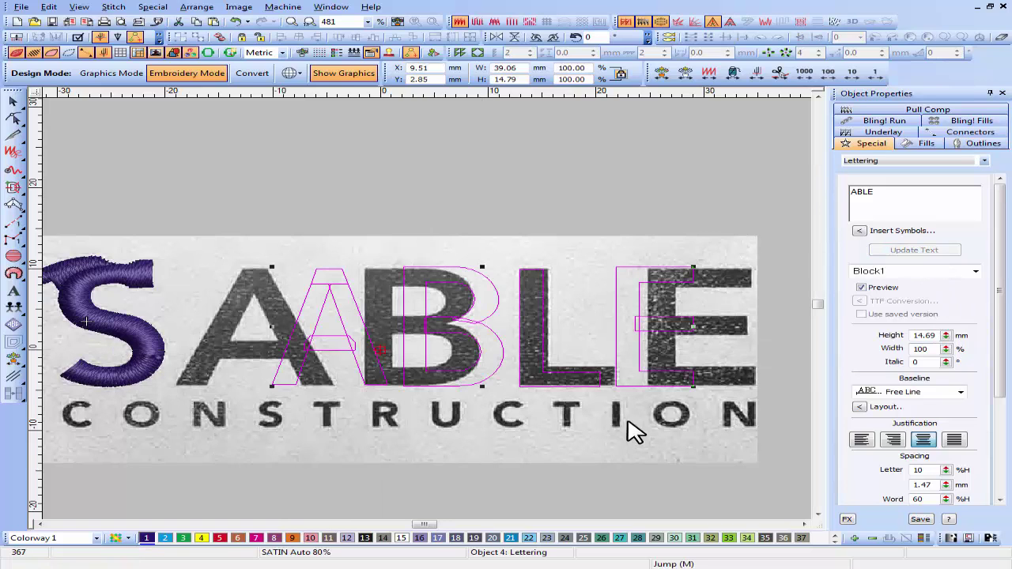
- Set the ABLE lettering's width to 130%
drag(934, 350, 900, 351)
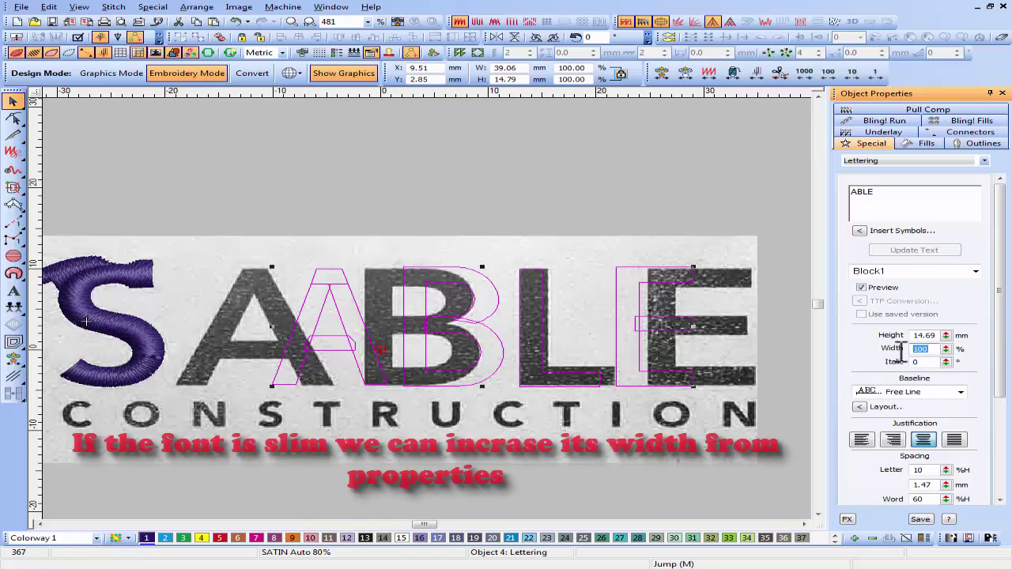
text(1)
key(Return)
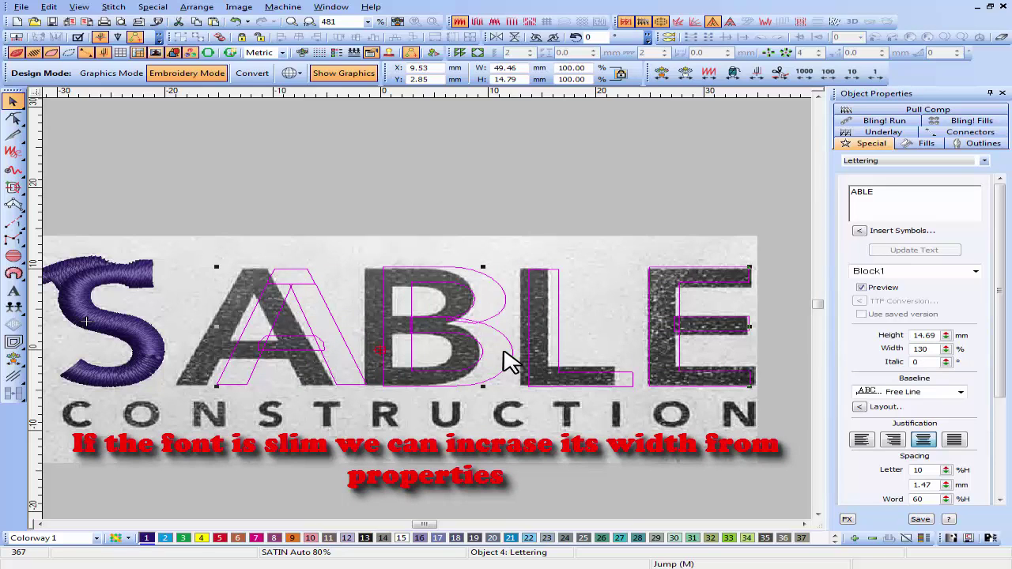
- Reshape the ABLE lettering: shift A and B onto their artwork letters and narrow the B to fit
key(h)
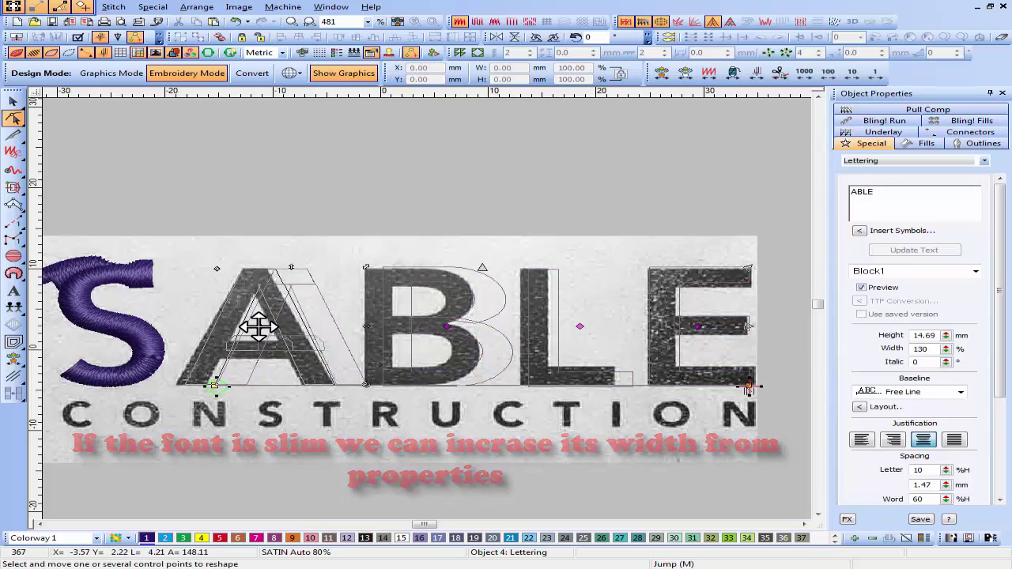
drag(259, 326, 255, 327)
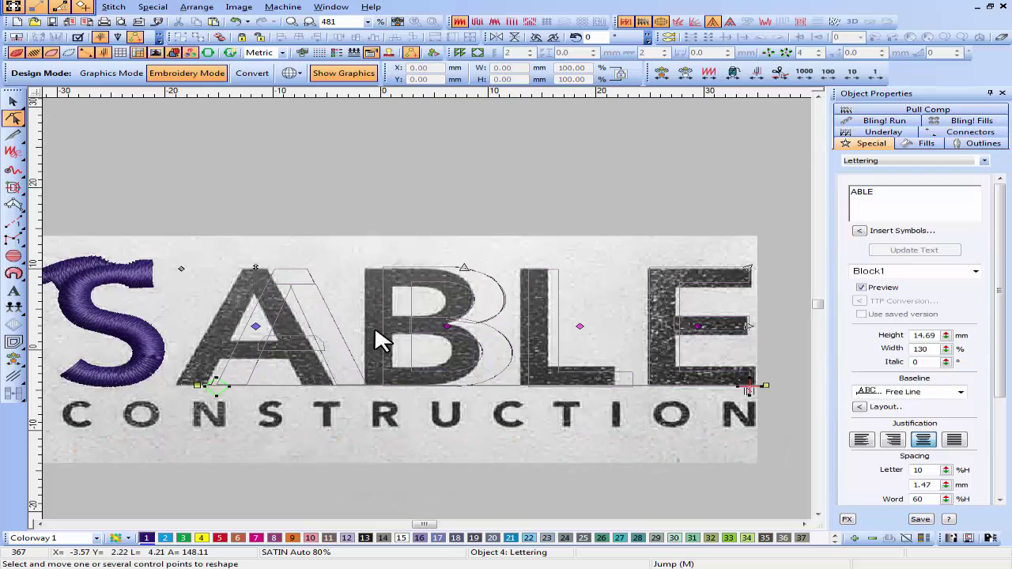
mouse_move(446, 326)
mouse_down()
mouse_move(413, 327)
mouse_move(443, 327)
mouse_move(430, 327)
mouse_up()
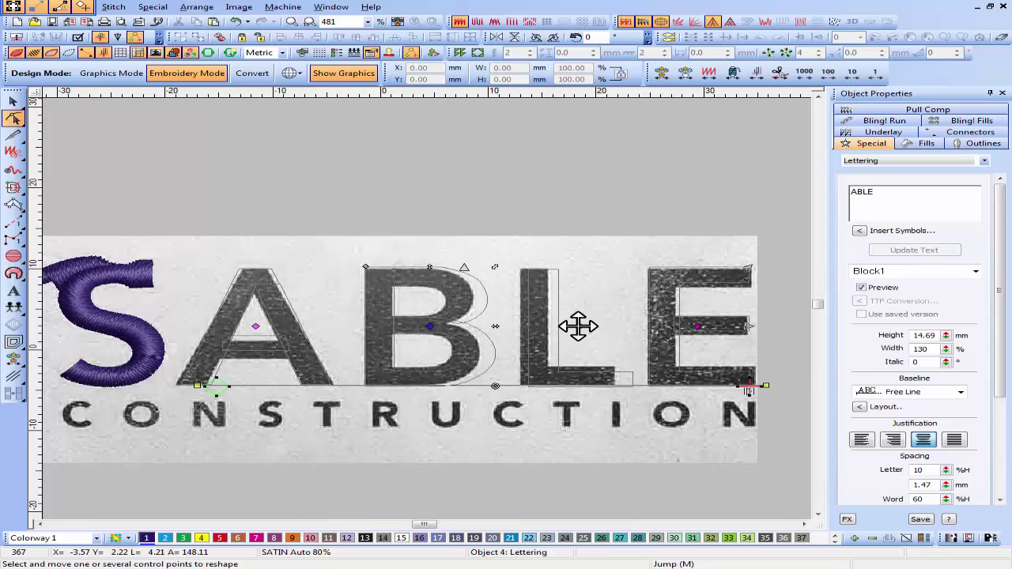
drag(495, 325, 482, 326)
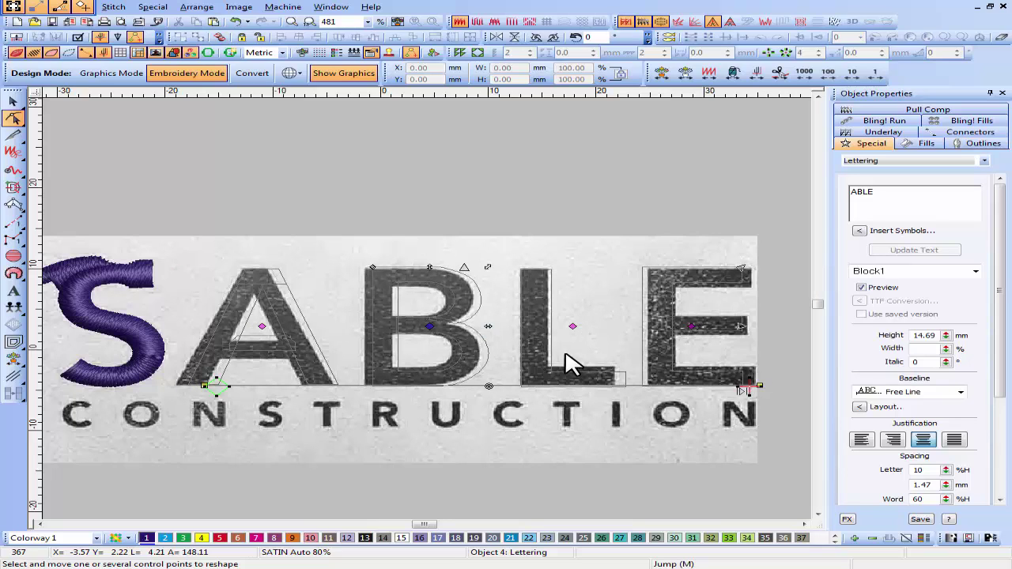
click(248, 328)
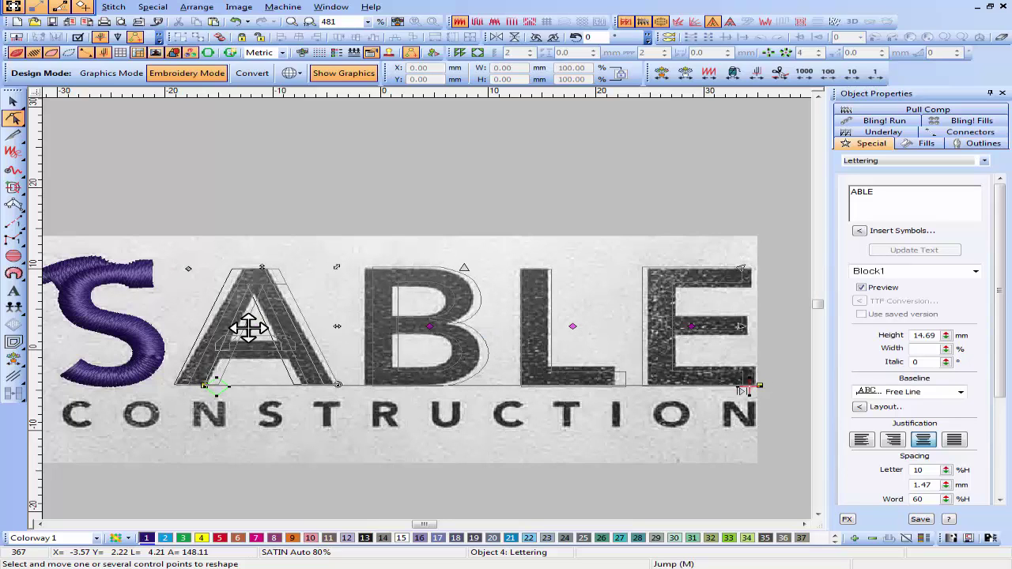
click(416, 324)
drag(416, 325, 422, 326)
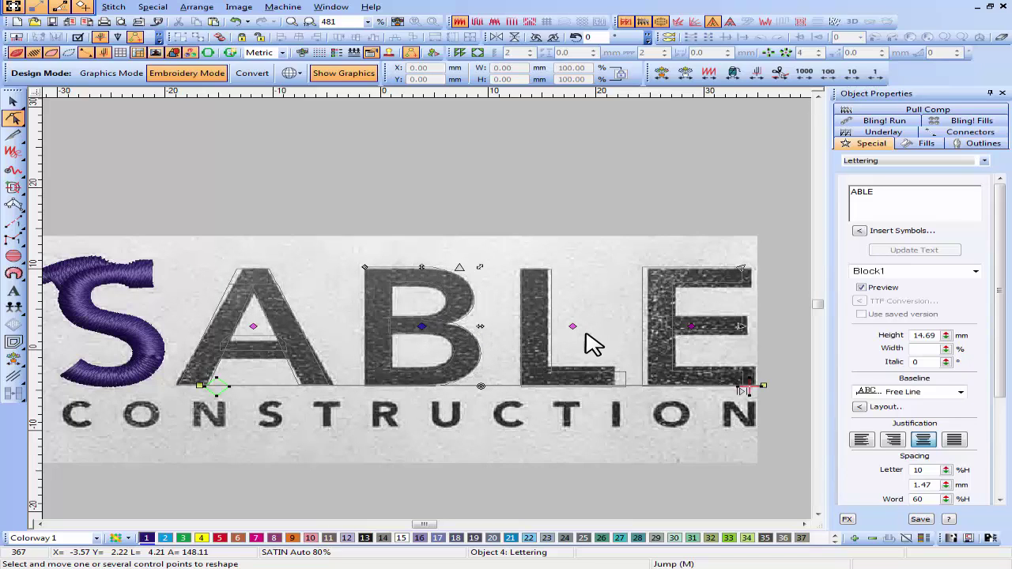
- Shift and resize the L and E of the ABLE lettering to match the artwork and generate the stitches
click(574, 329)
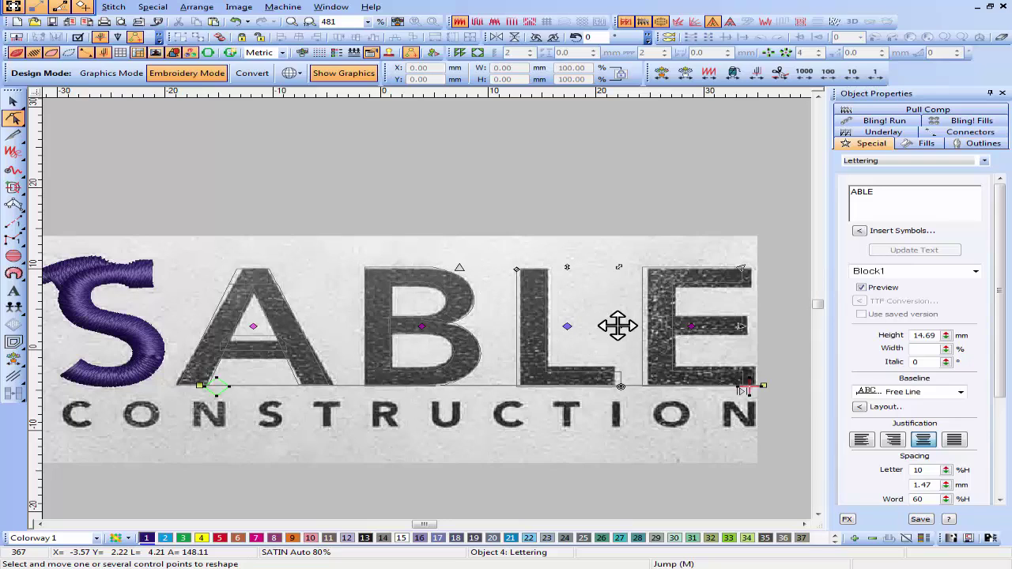
drag(616, 327, 613, 326)
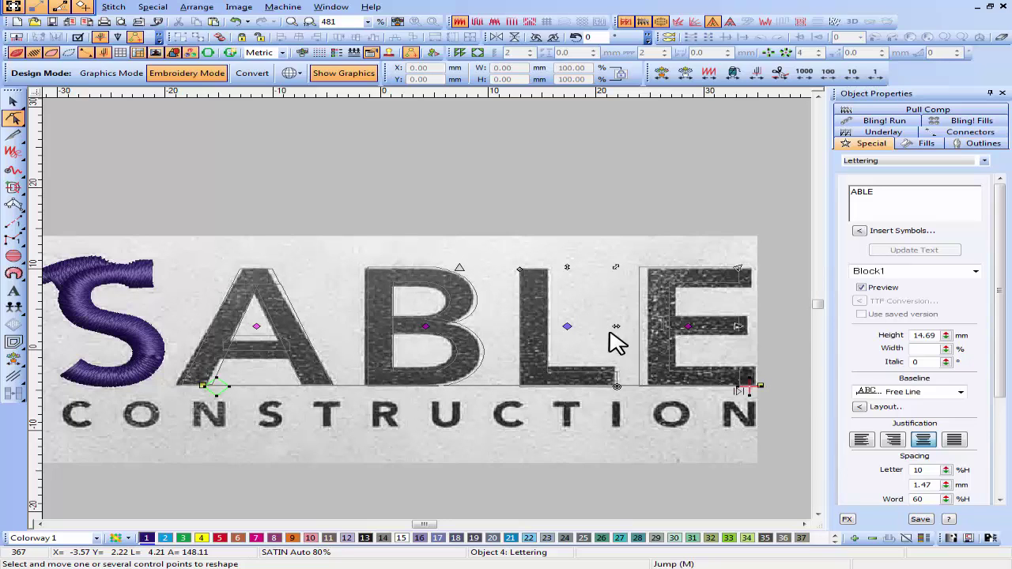
click(689, 325)
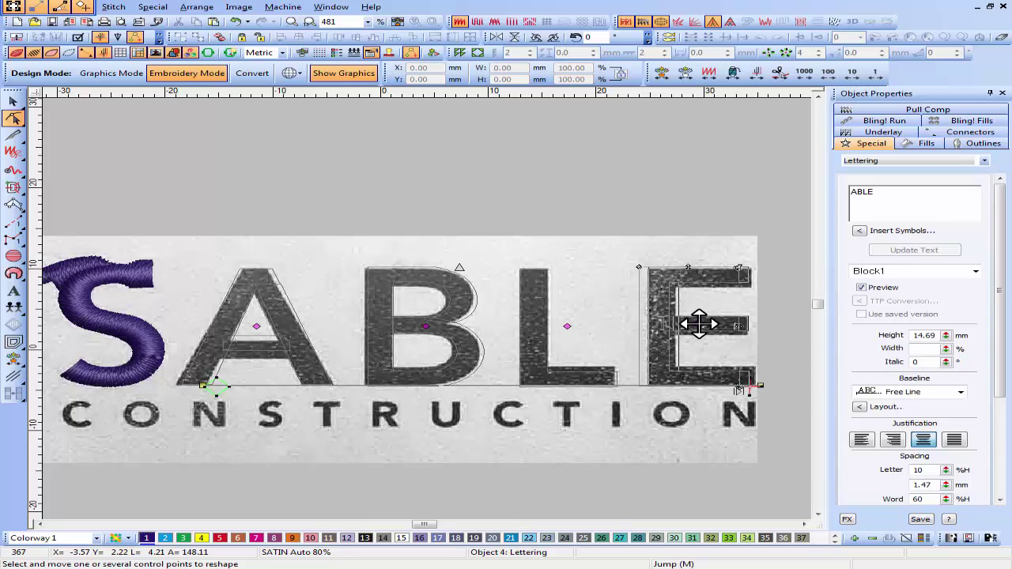
drag(698, 324, 696, 324)
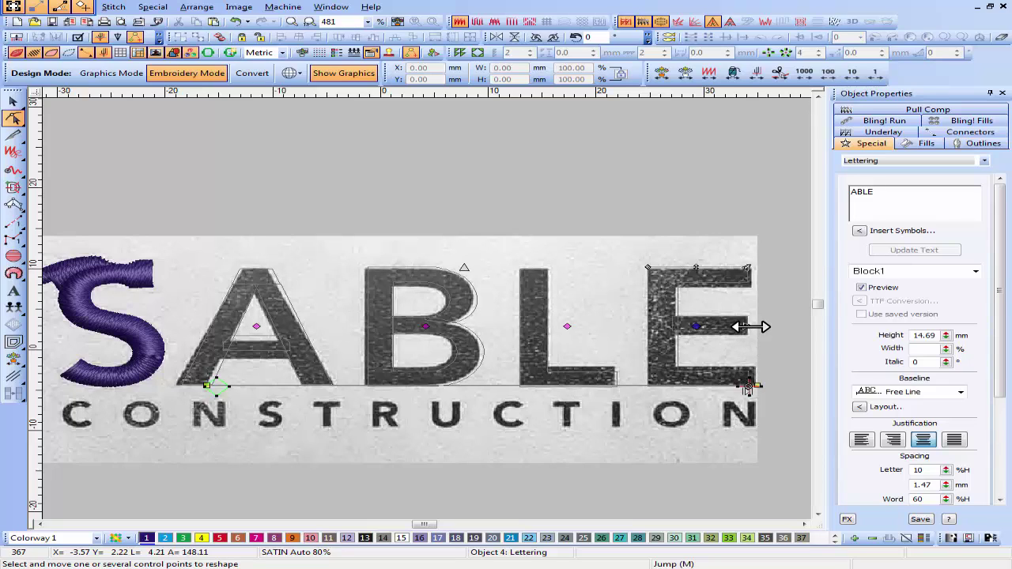
drag(750, 327, 764, 322)
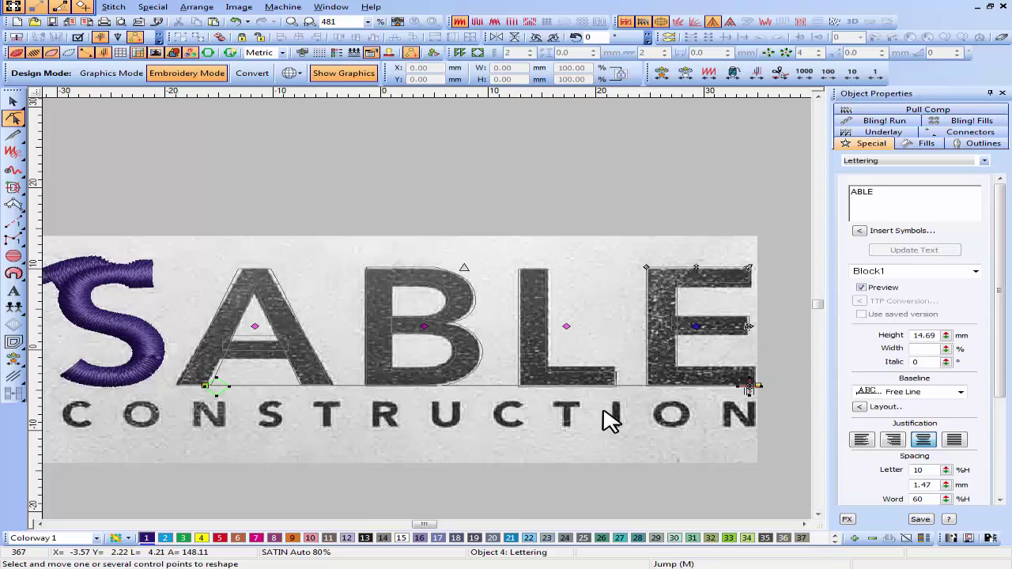
key(Return)
key(Escape)
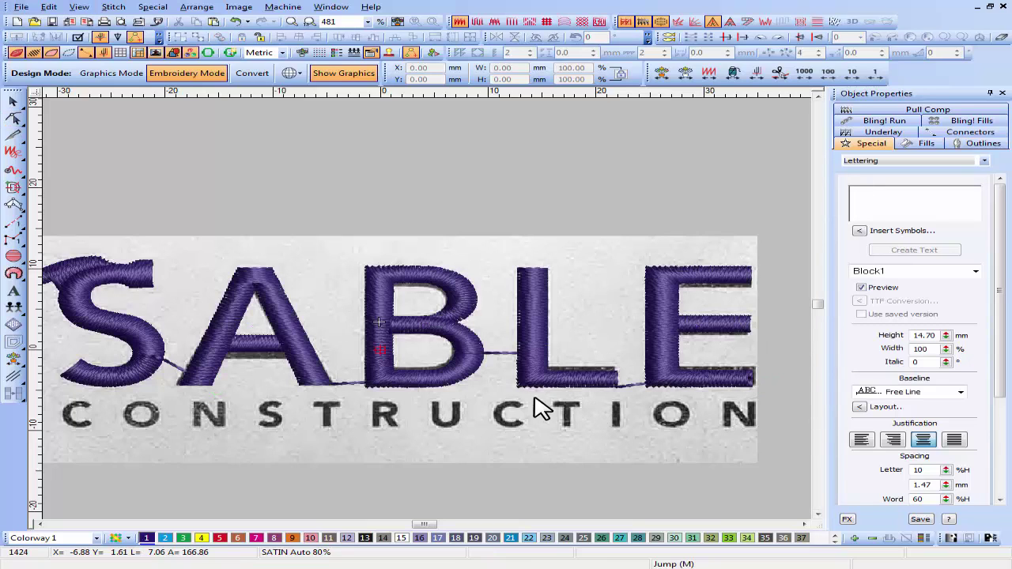
- Reshape the A of the ABLE lettering by lowering its crossbar points onto the artwork's crossbar
scroll(463, 395, down, 1)
scroll(391, 316, up, 1)
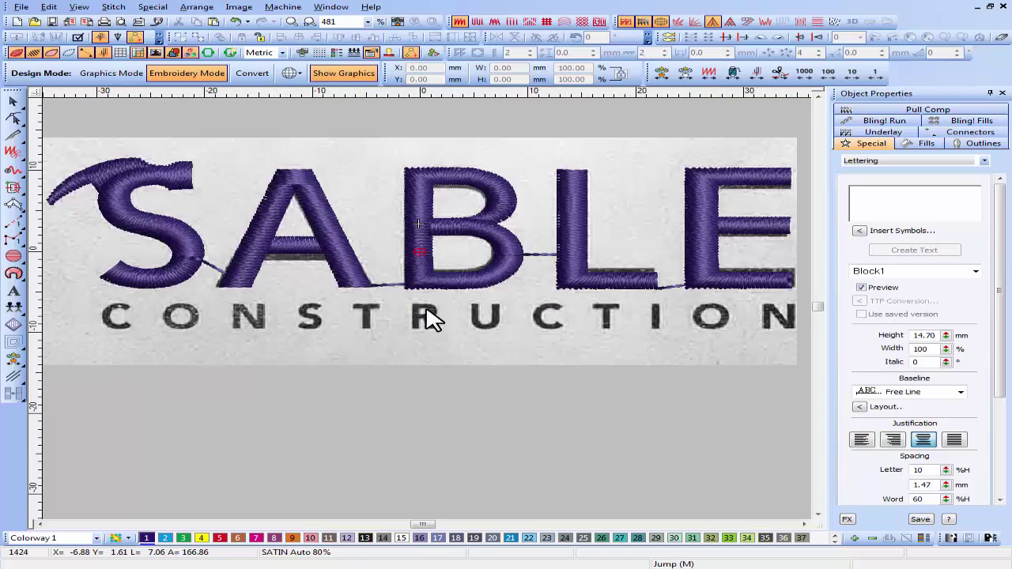
scroll(302, 267, up, 1)
click(453, 289)
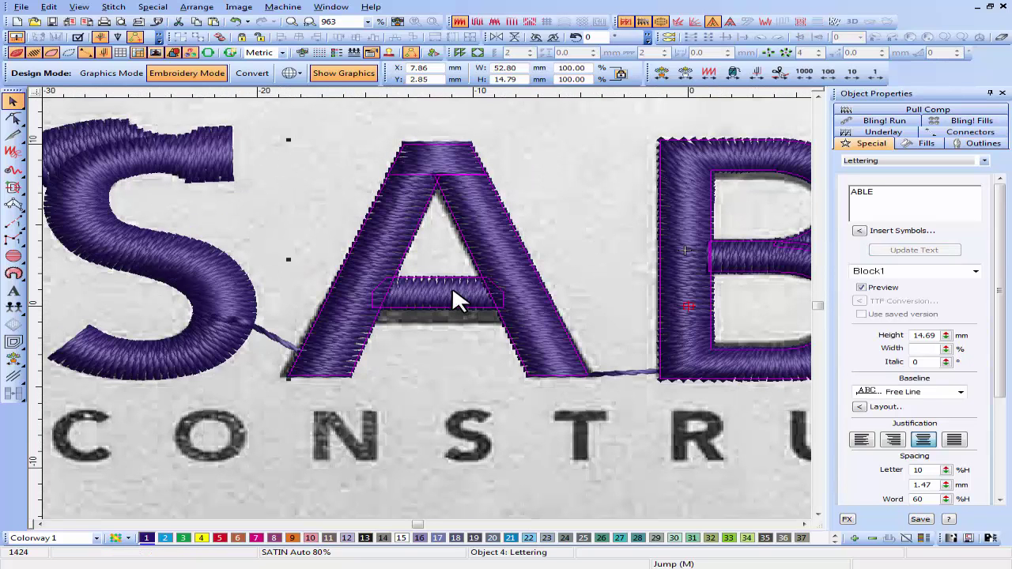
key(h)
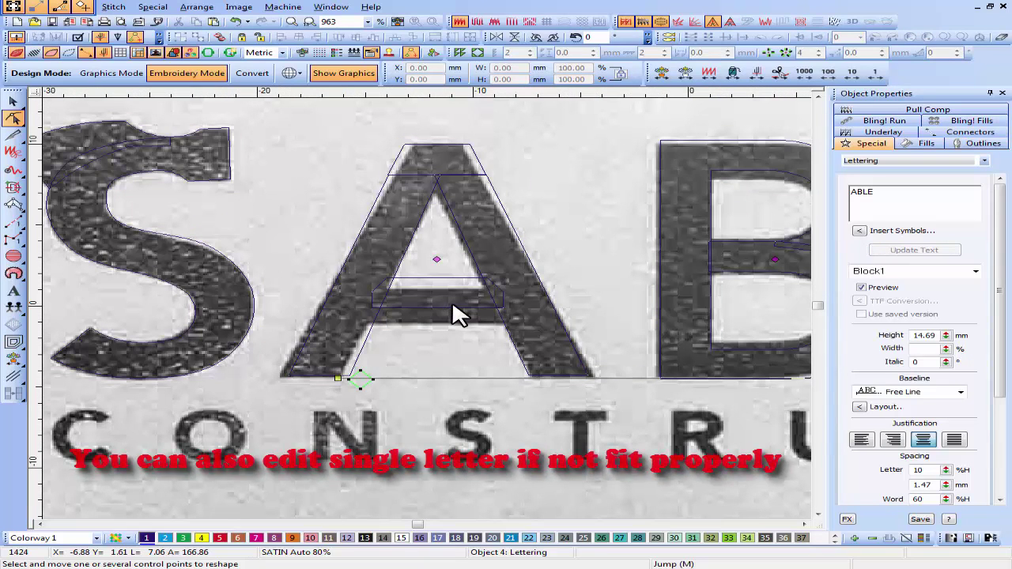
click(482, 317)
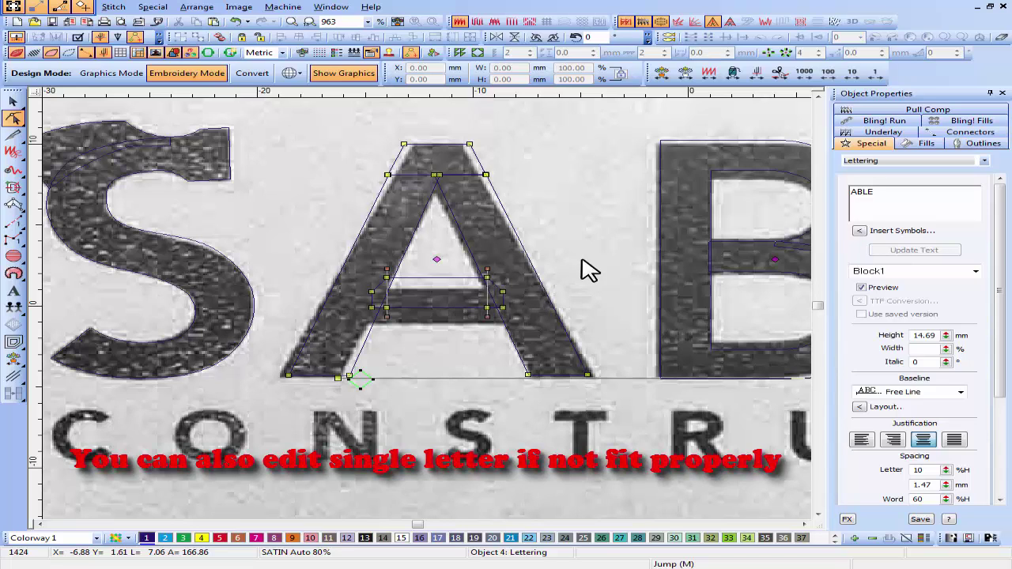
drag(582, 260, 321, 326)
key(Down)
key(Down)
key(Down)
key(Down)
key(Down)
key(Down)
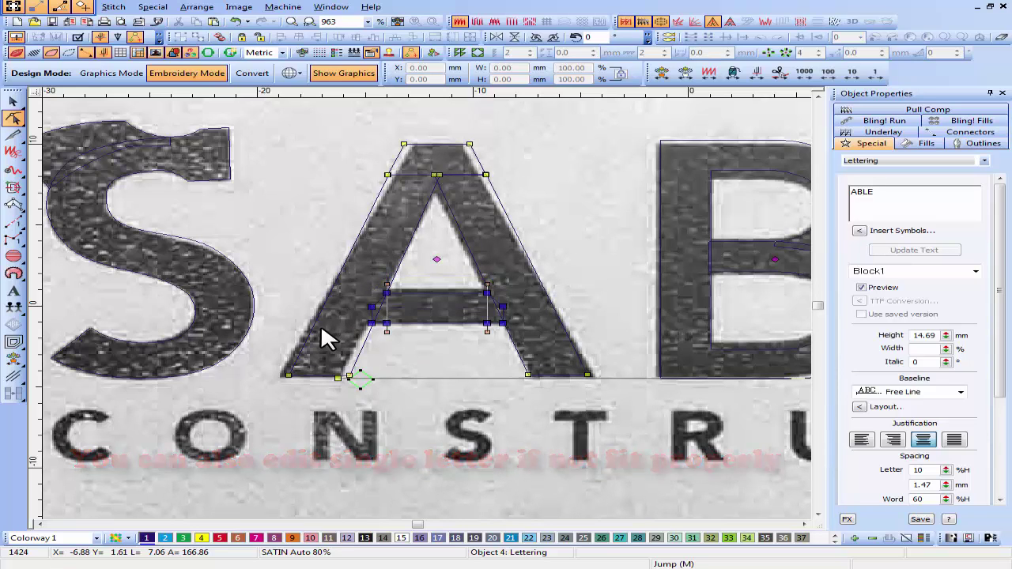
key(Up)
- Raise the two inner upper points of the A's crossbar slightly to match the artwork and finish reshaping
click(574, 274)
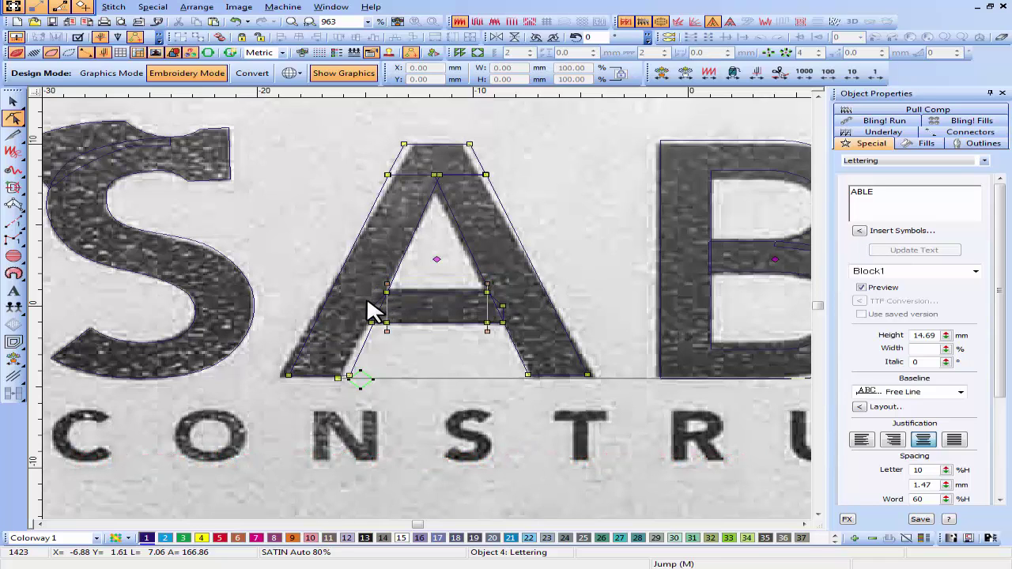
drag(575, 275, 367, 300)
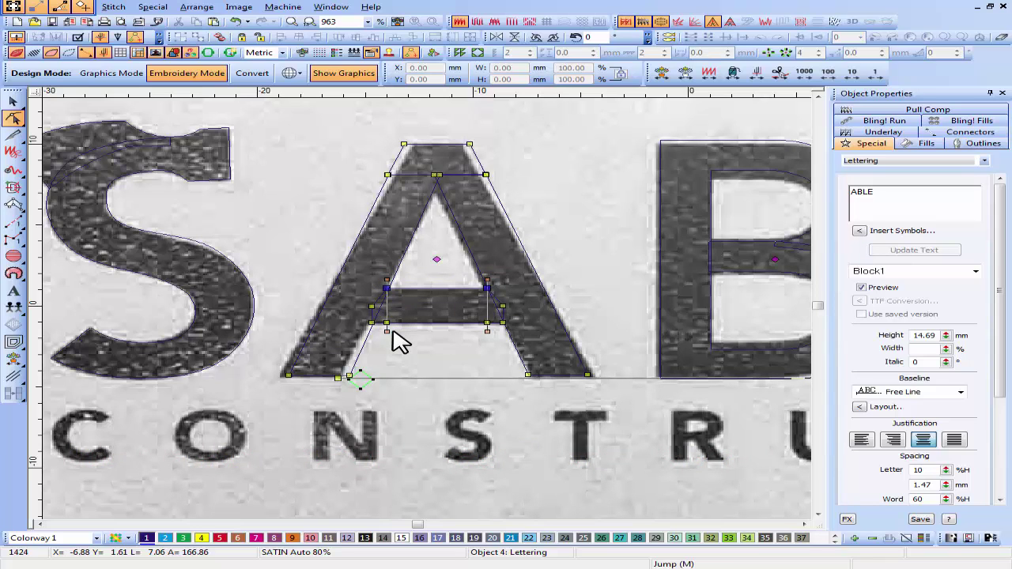
key(Escape)
key(s)
- Measure the height of the small CONSTRUCTION letters in the logo artwork
scroll(384, 342, down, 1)
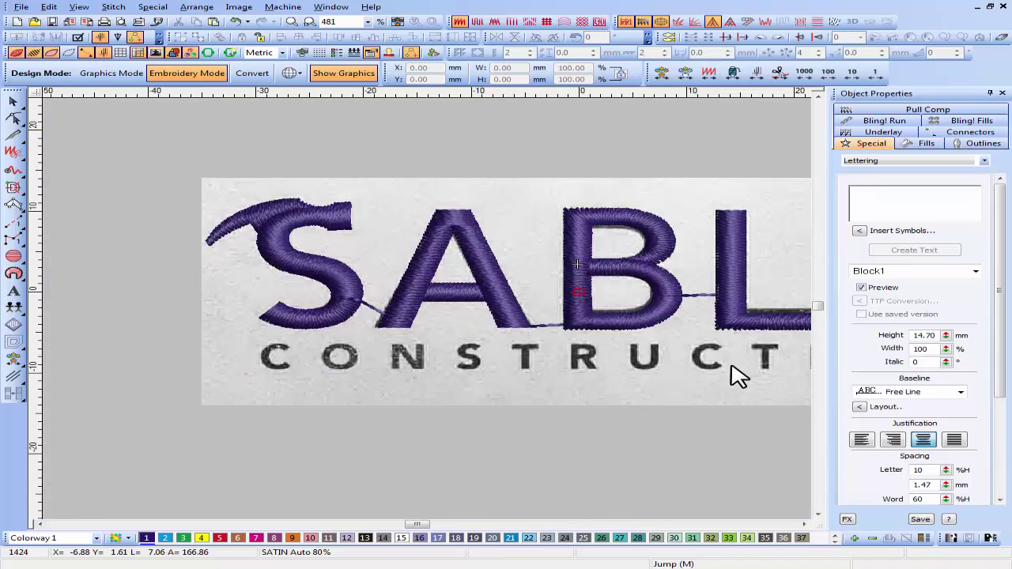
scroll(704, 361, down, 1)
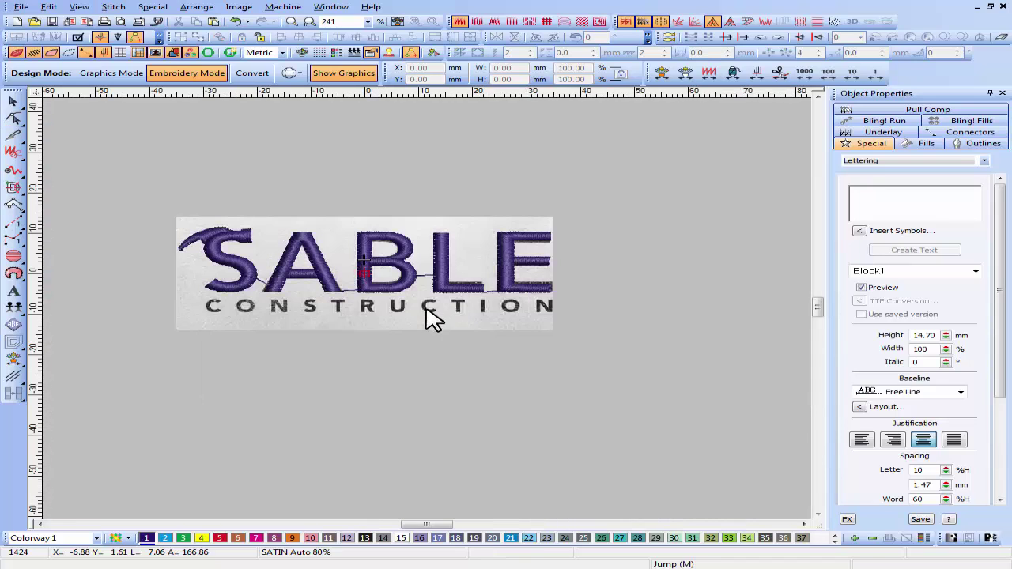
scroll(391, 309, up, 1)
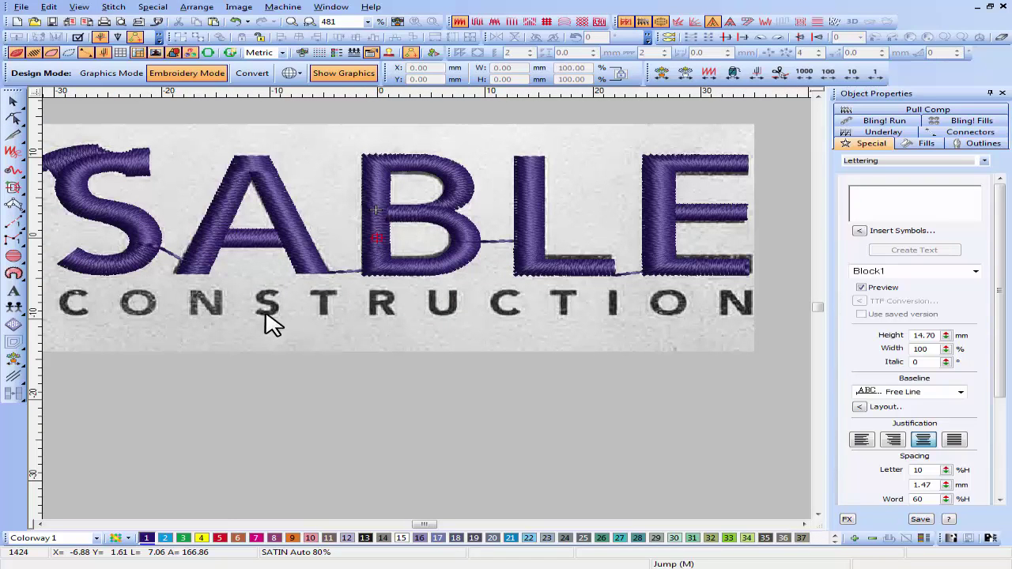
key(m)
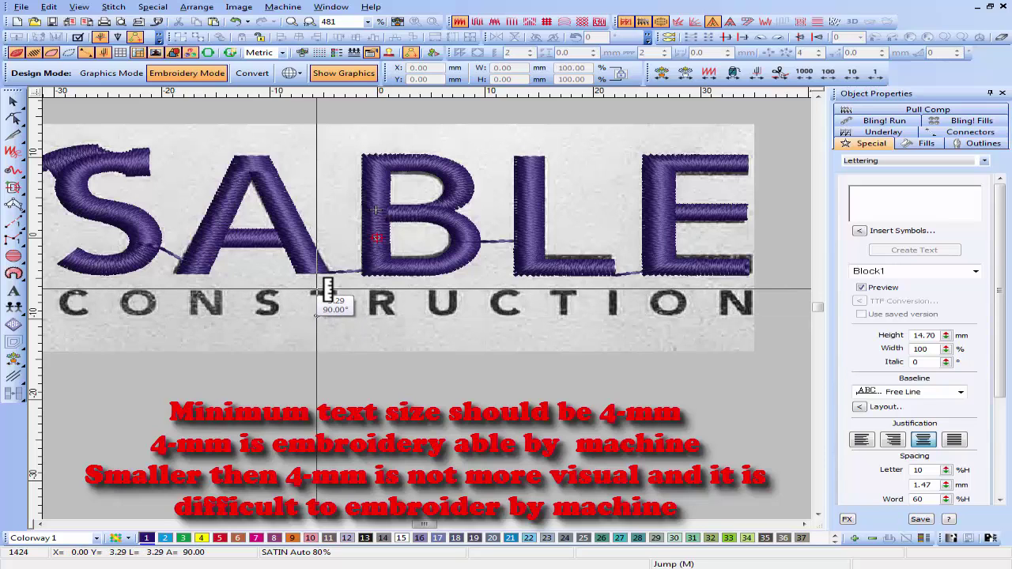
key(Escape)
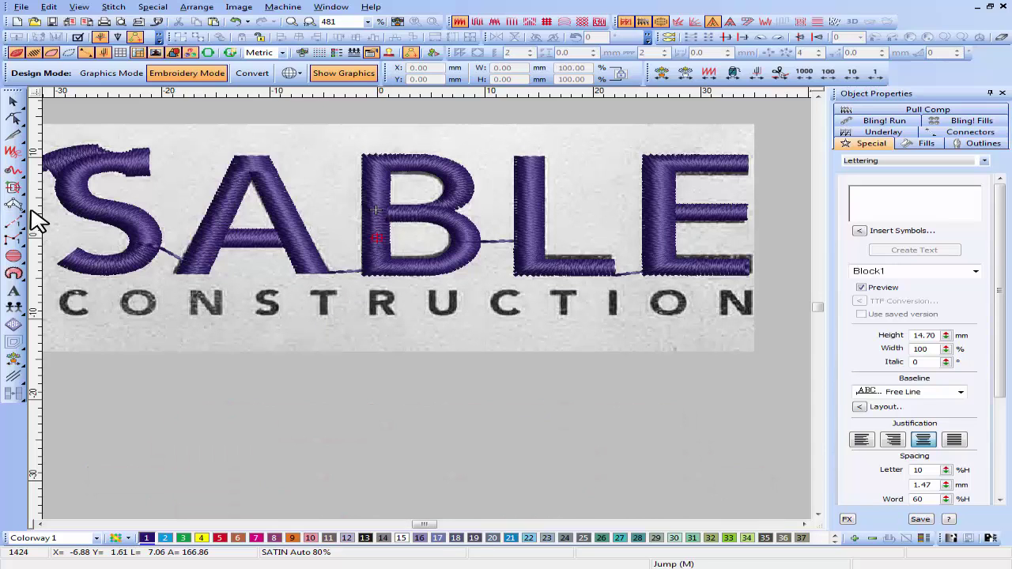
click(14, 290)
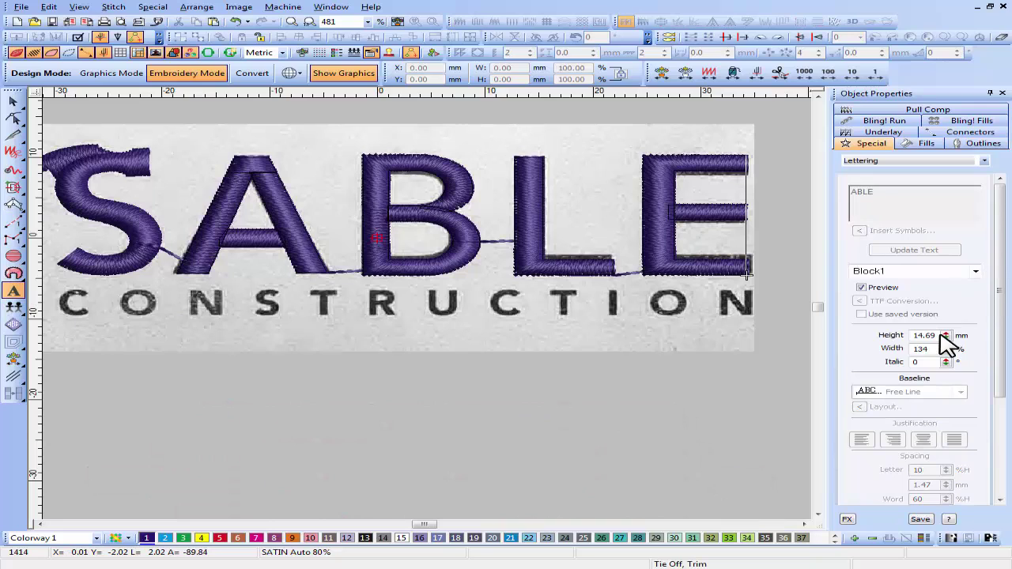
drag(941, 335, 875, 337)
key(Return)
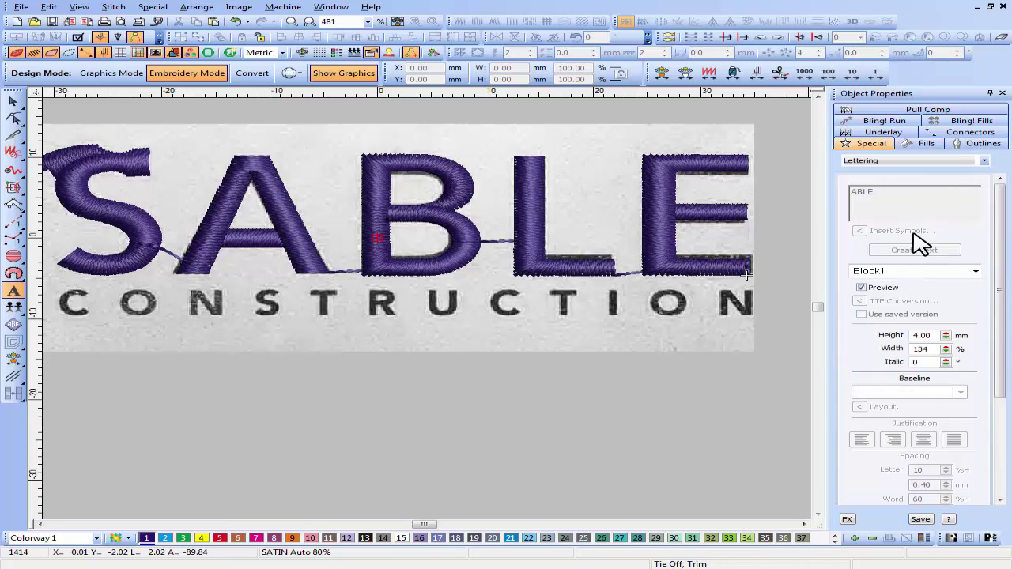
key(Escape)
- Set the height for new lettering to 4 mm and enter CONSTRUCTION as its text
drag(935, 335, 859, 338)
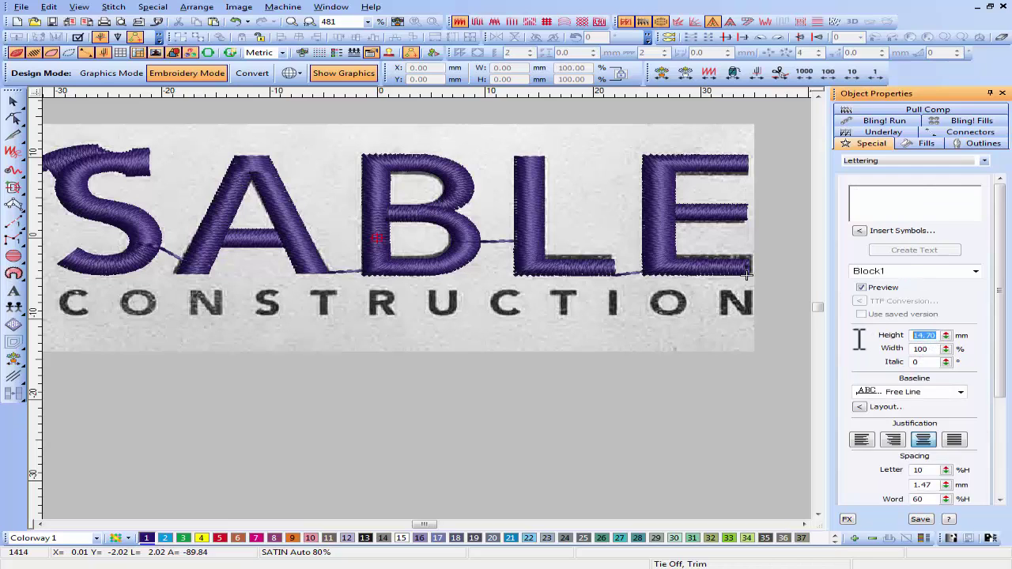
key(Return)
click(917, 207)
text(CONSTRUCTION)
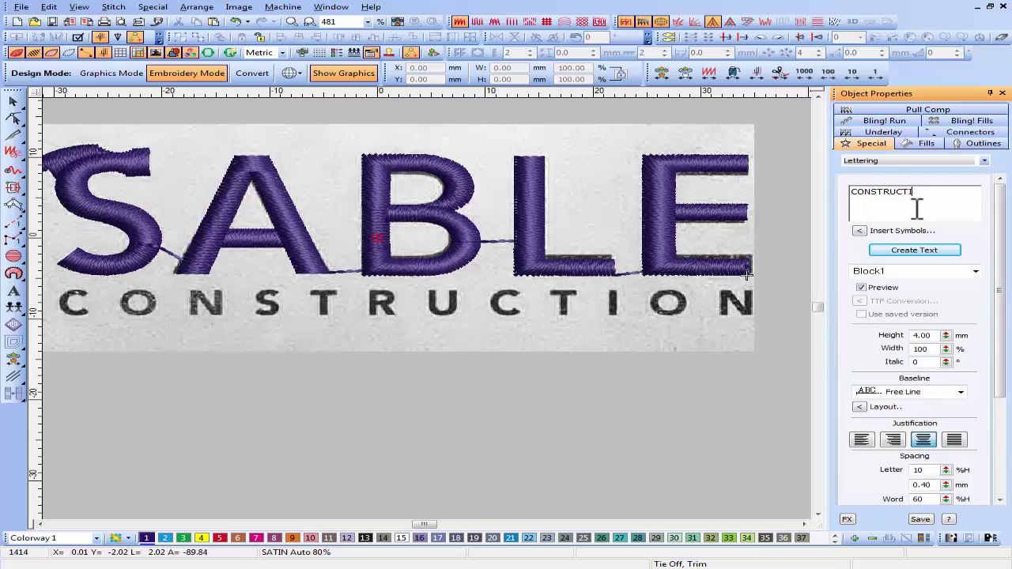
- Choose the Block2 font and place the CONSTRUCTION lettering centered along the baseline of the artwork's small text
click(959, 273)
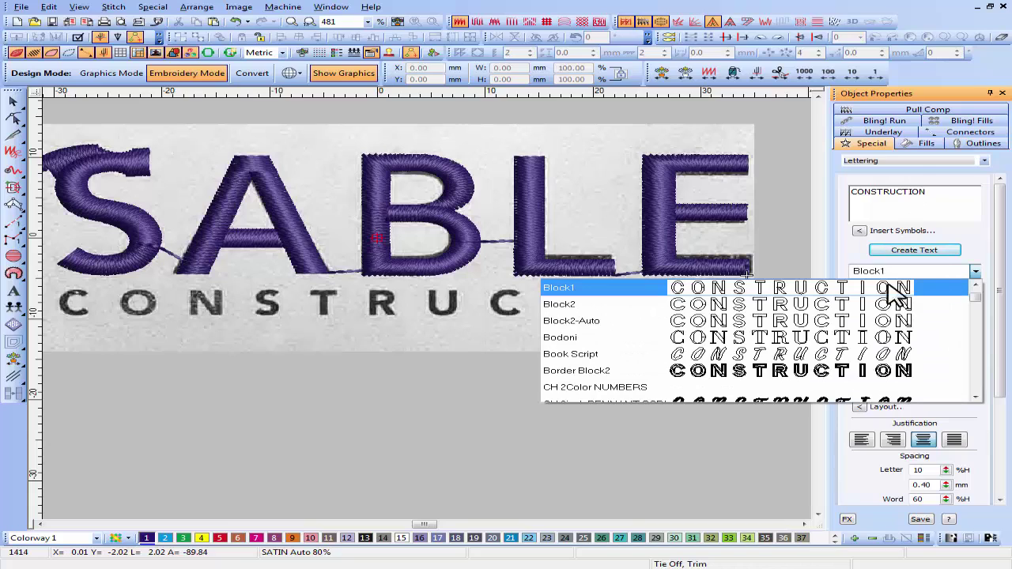
click(854, 312)
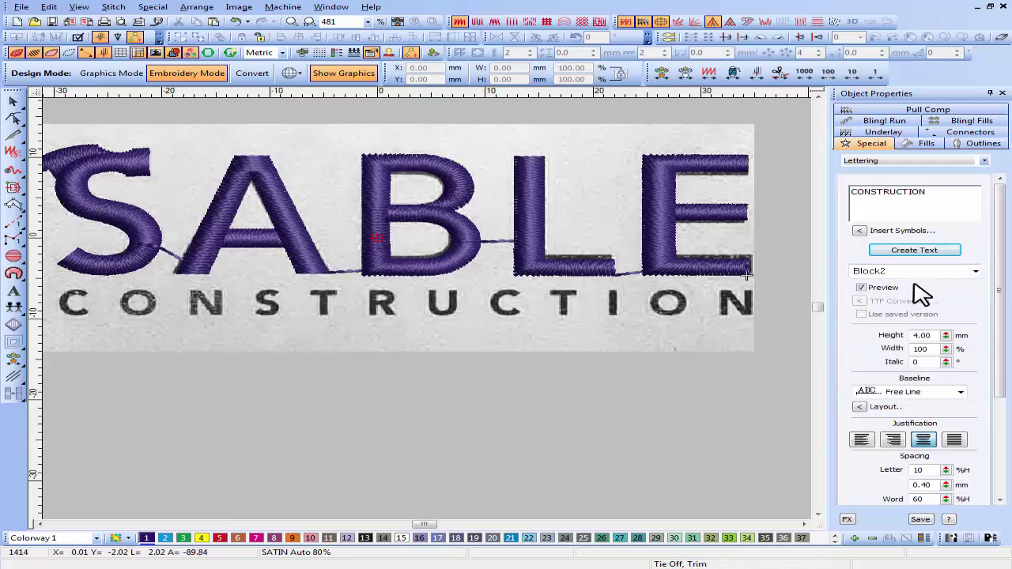
click(936, 251)
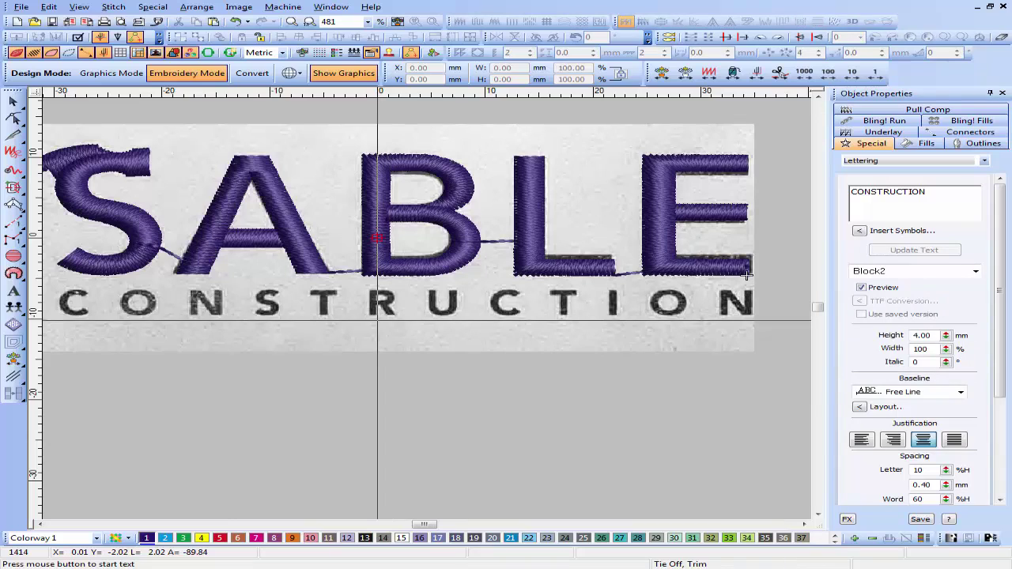
click(378, 320)
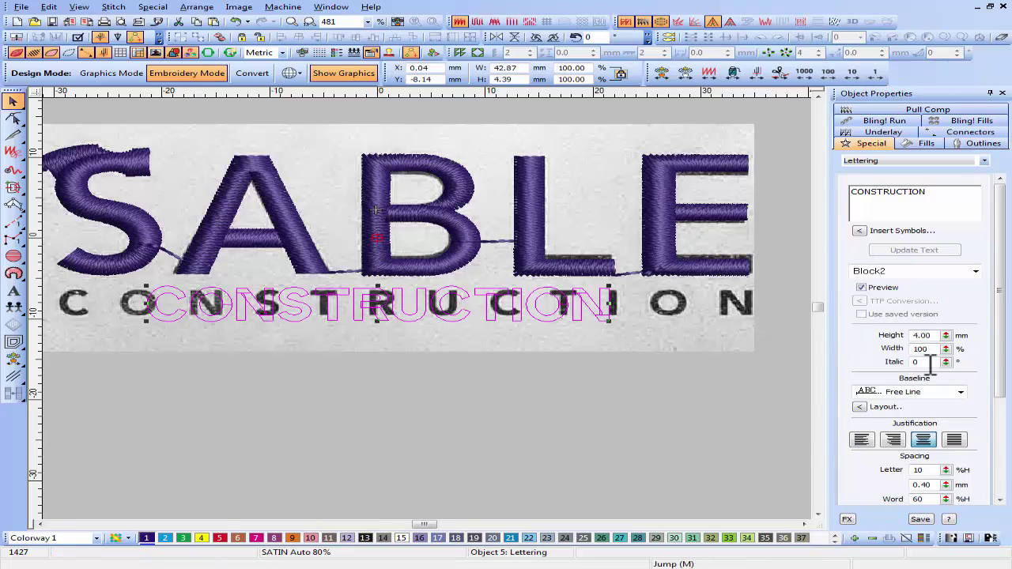
- Set the CONSTRUCTION lettering's letter spacing to 50% of its height
drag(934, 470, 881, 470)
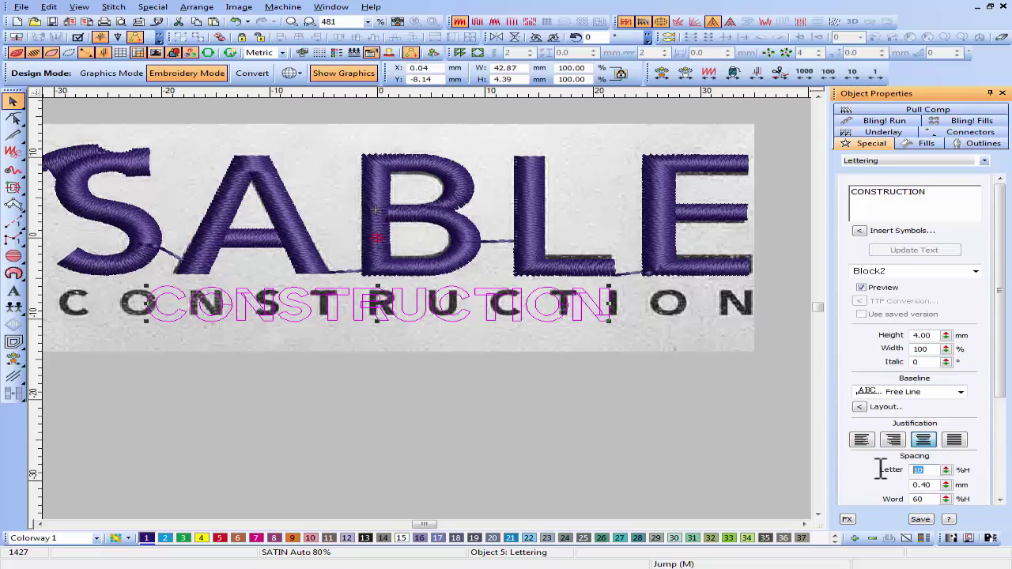
text(50)
key(Return)
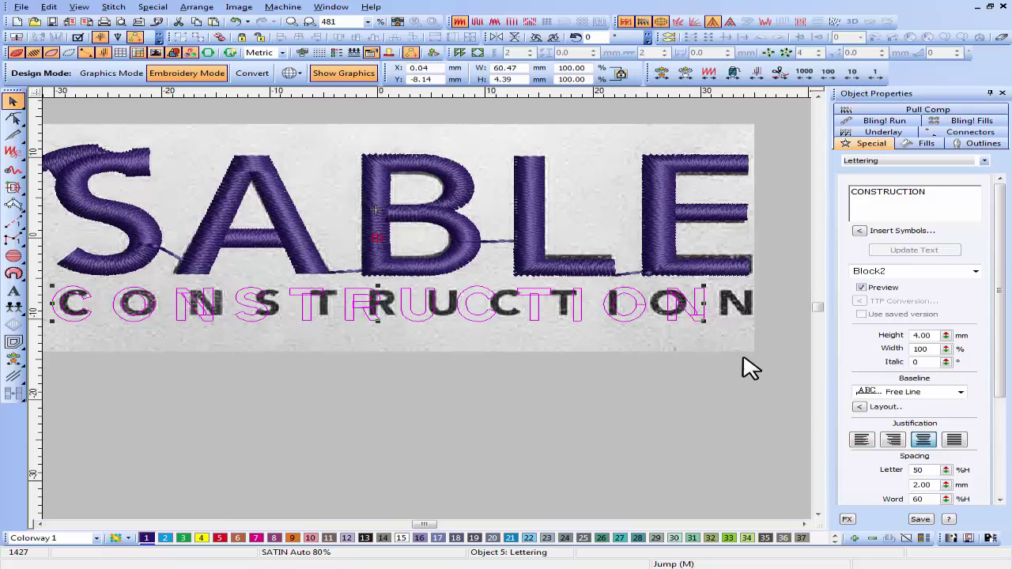
- Reshape the CONSTRUCTION lettering, widening its letter spacing to 64% so the final N sits over the artwork's N
key(h)
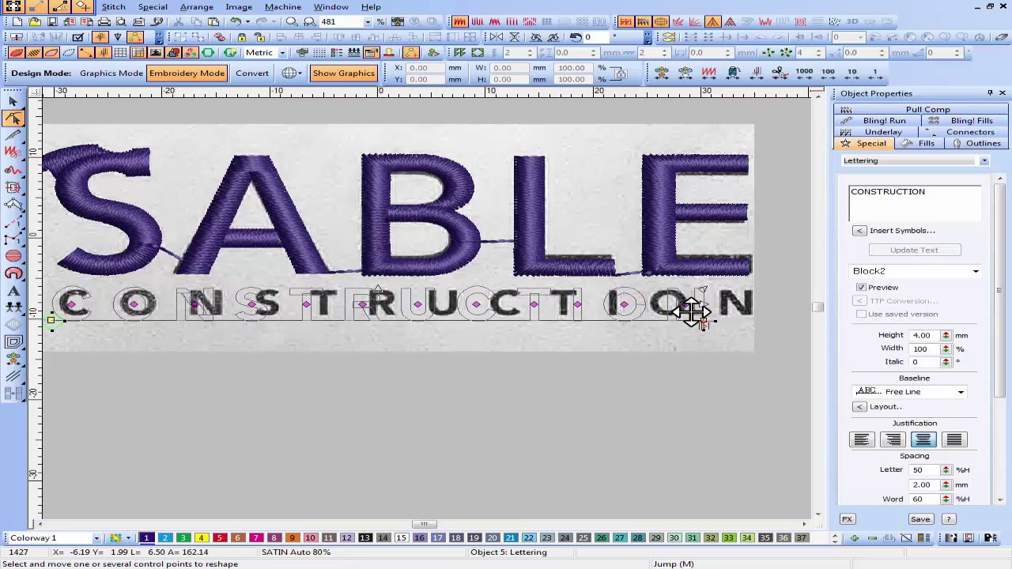
drag(723, 303, 731, 325)
drag(748, 324, 752, 326)
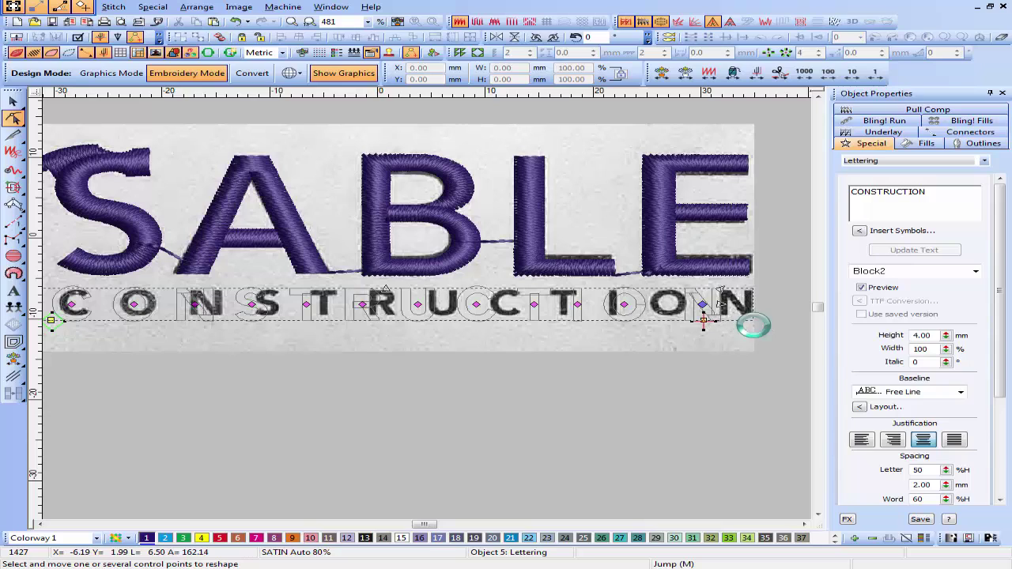
- Shift the second O, I, and the T, C, U, R and T before them individually over their matching artwork letters
click(667, 304)
drag(597, 304, 611, 305)
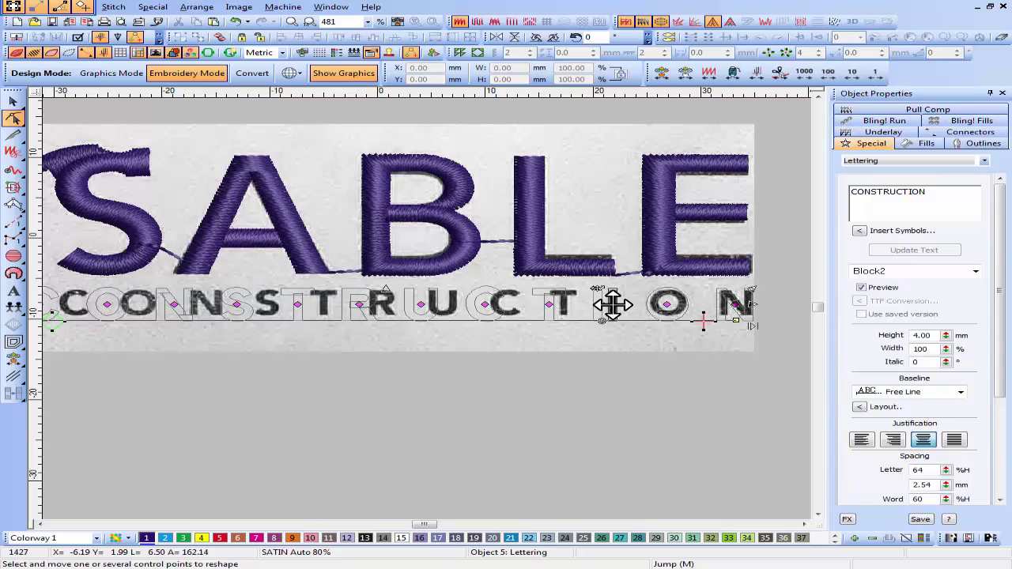
click(560, 304)
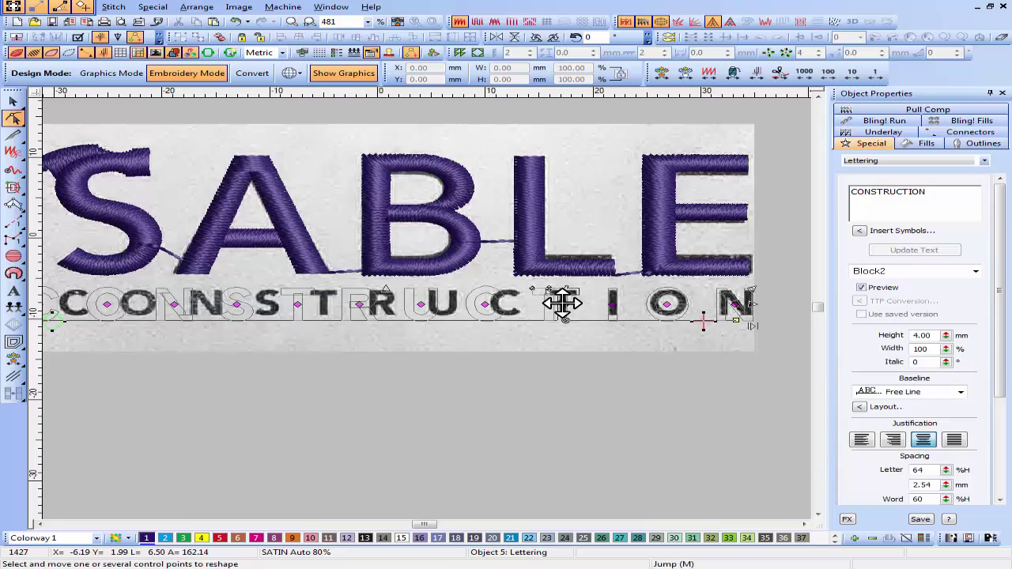
click(481, 302)
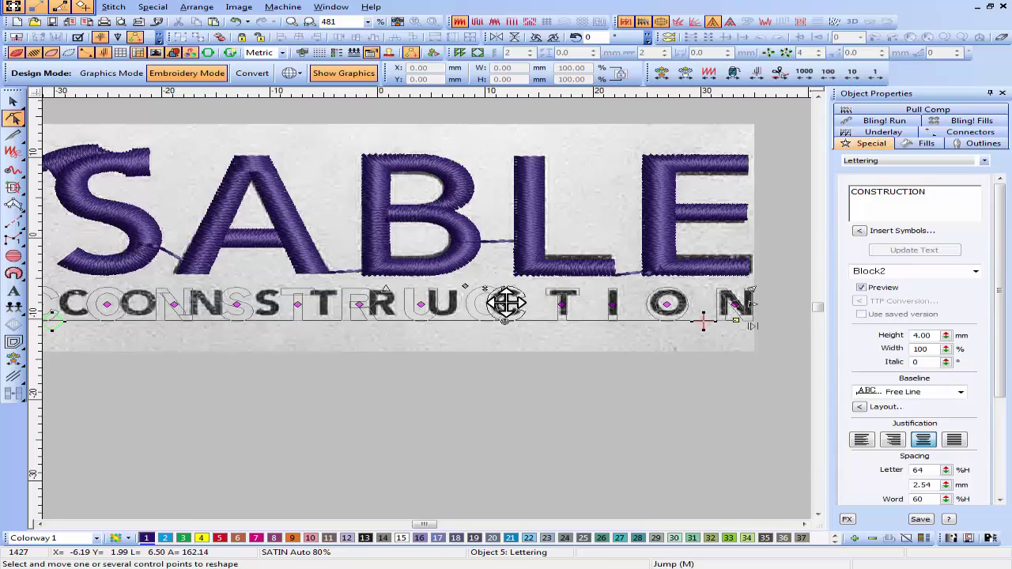
click(427, 303)
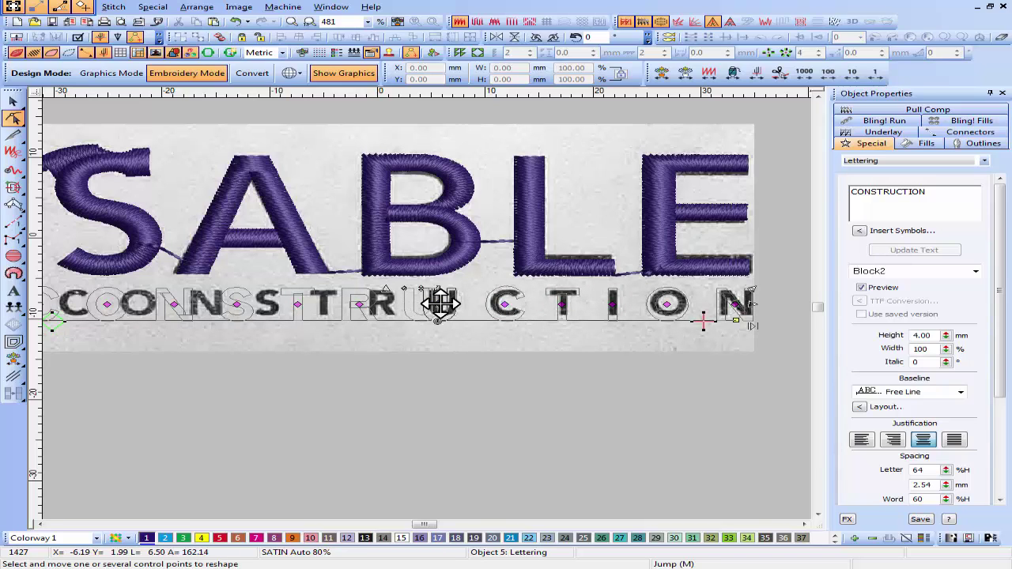
drag(441, 303, 441, 303)
drag(360, 304, 379, 304)
drag(298, 304, 325, 303)
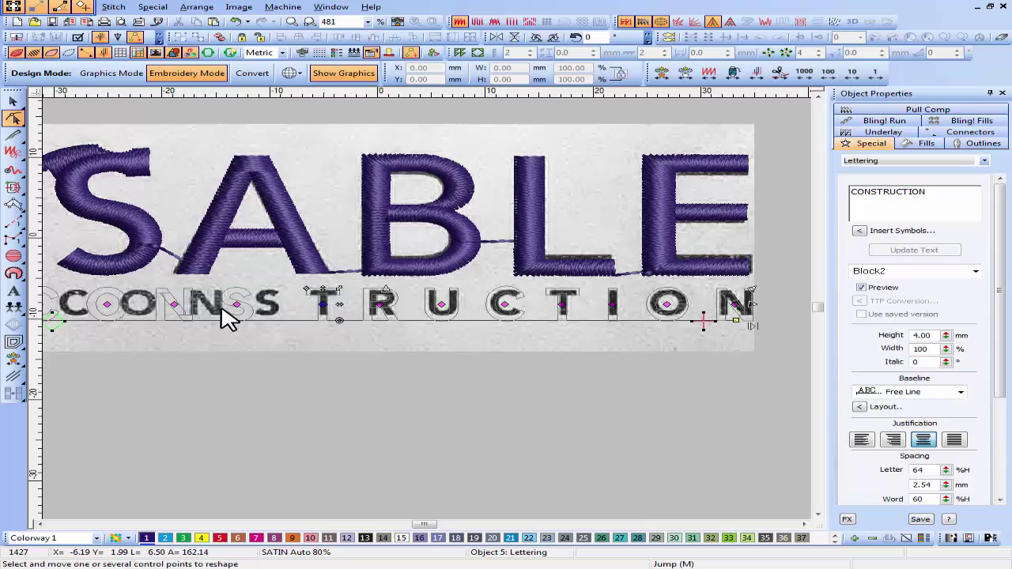
- Align the S, N, O and initial C of CONSTRUCTION with the artwork letters and finish reshaping to generate the stitches
click(263, 305)
drag(263, 305, 210, 305)
click(207, 304)
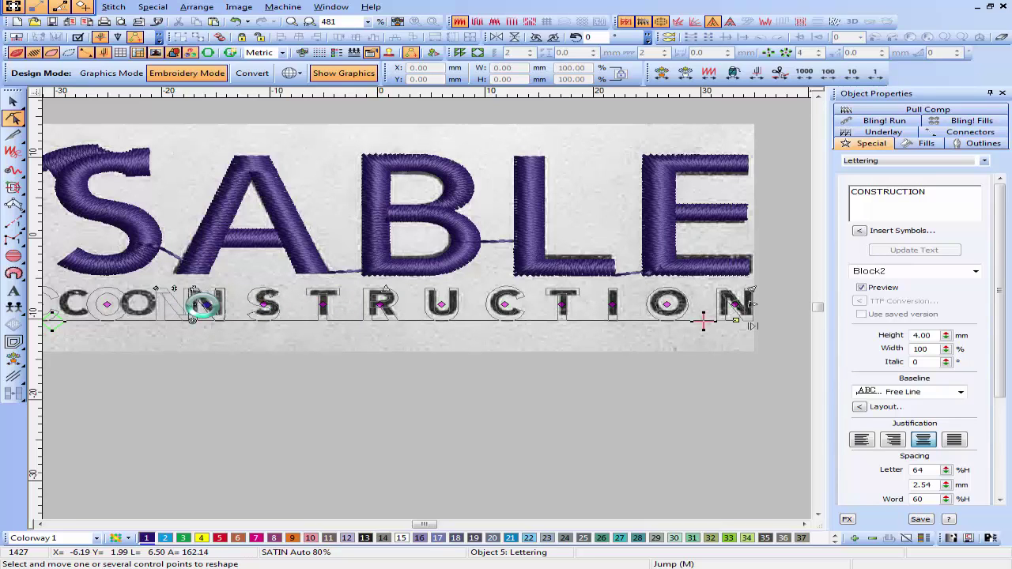
click(136, 304)
drag(136, 305, 138, 305)
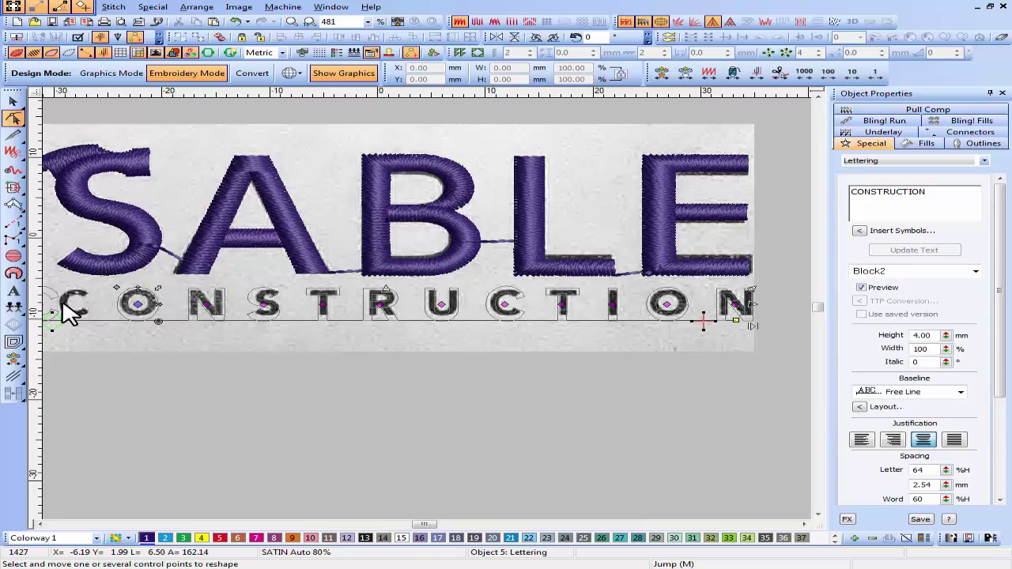
drag(422, 525, 420, 525)
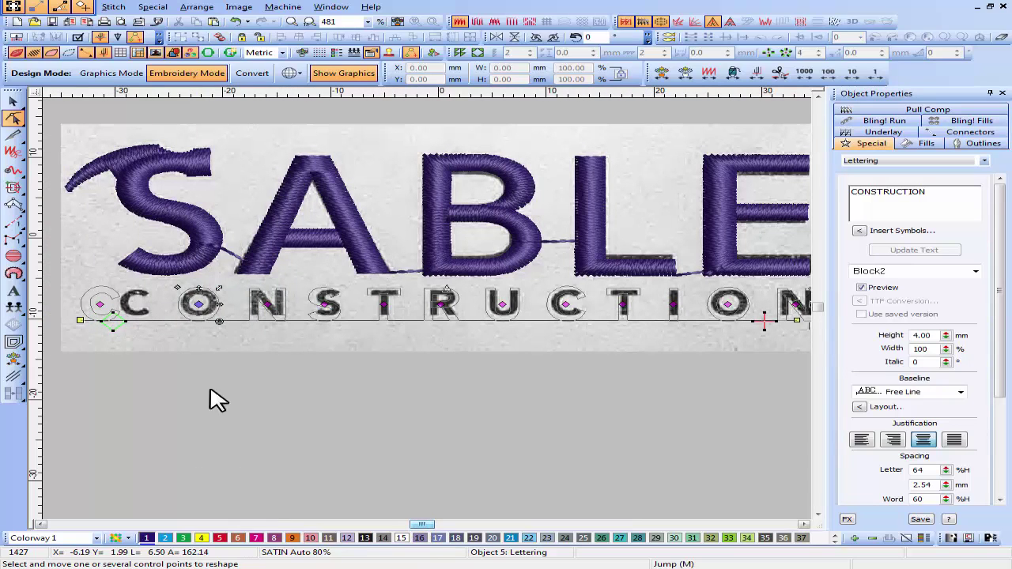
drag(99, 304, 133, 303)
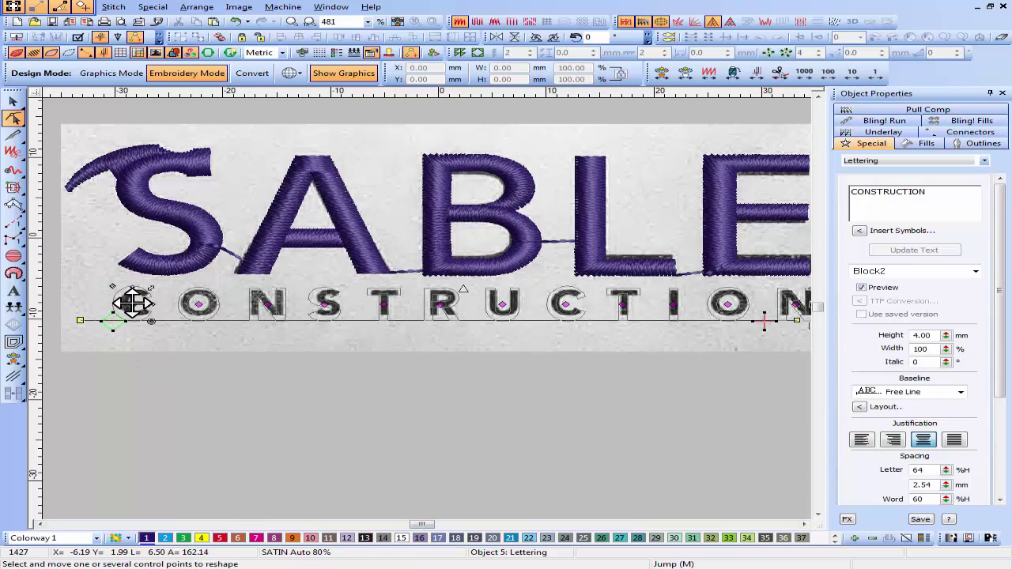
key(Escape)
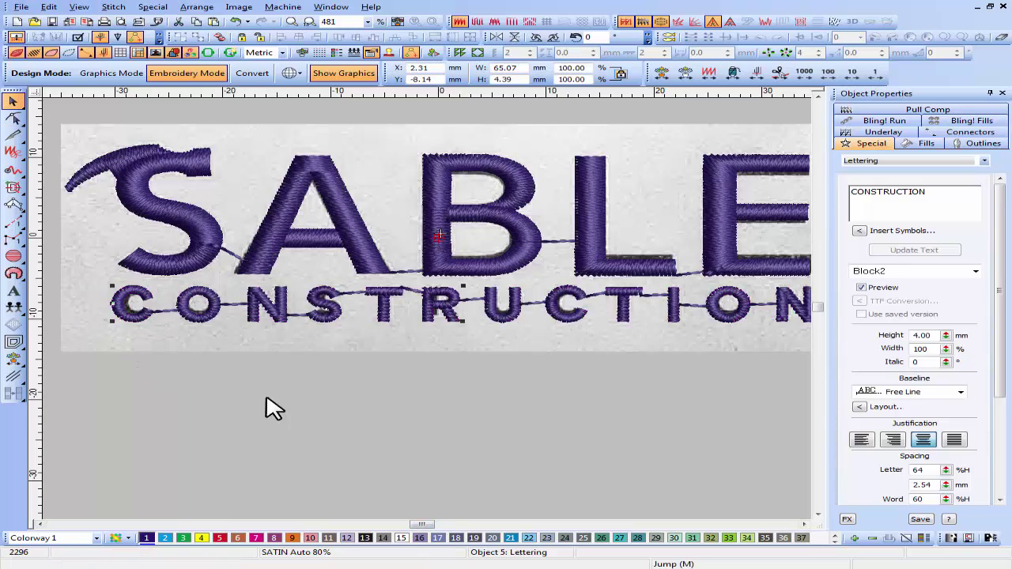
- Hide the background logo artwork so only the embroidery stitches show, and clear the selection
click(396, 21)
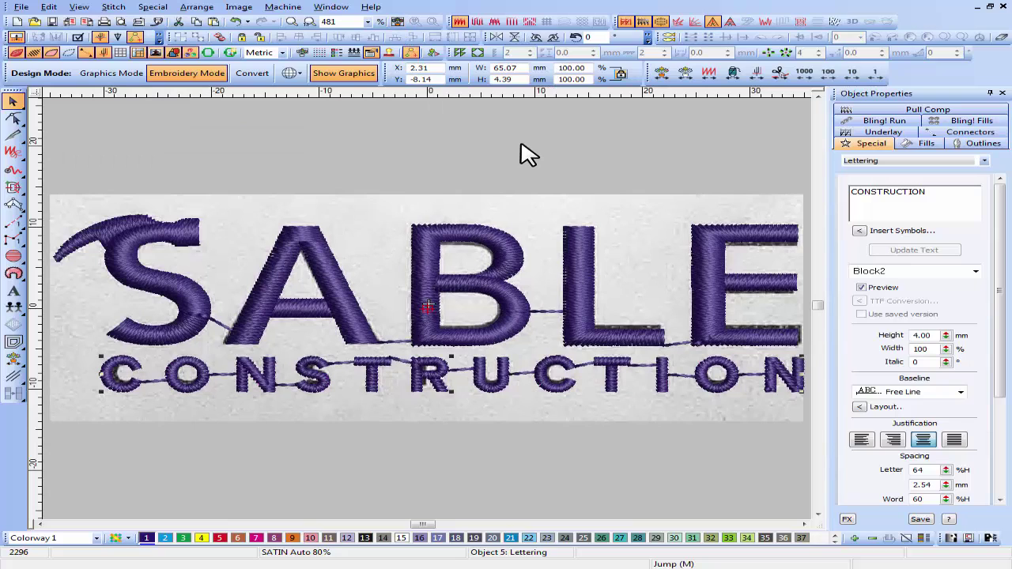
key(d)
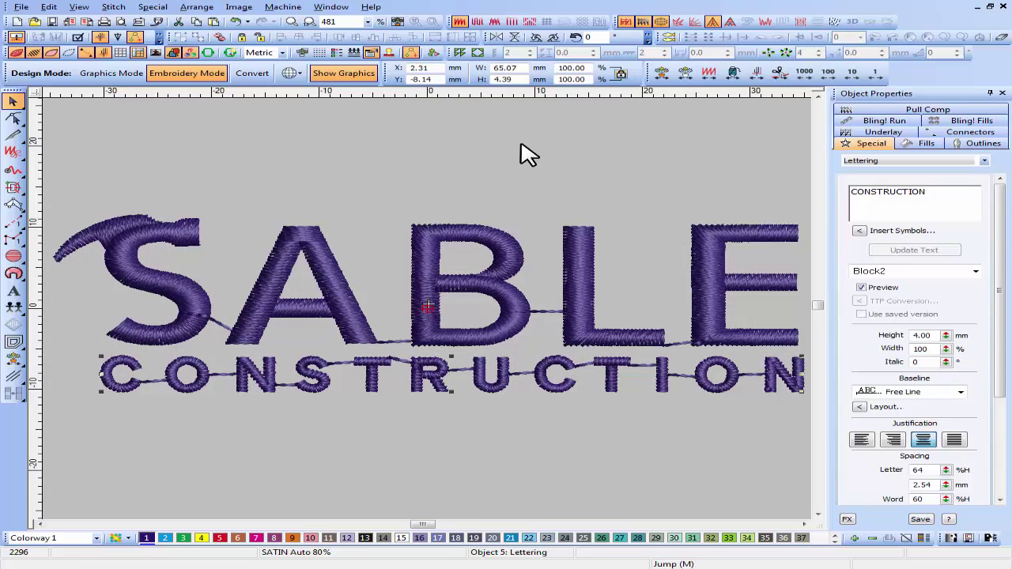
key(Escape)
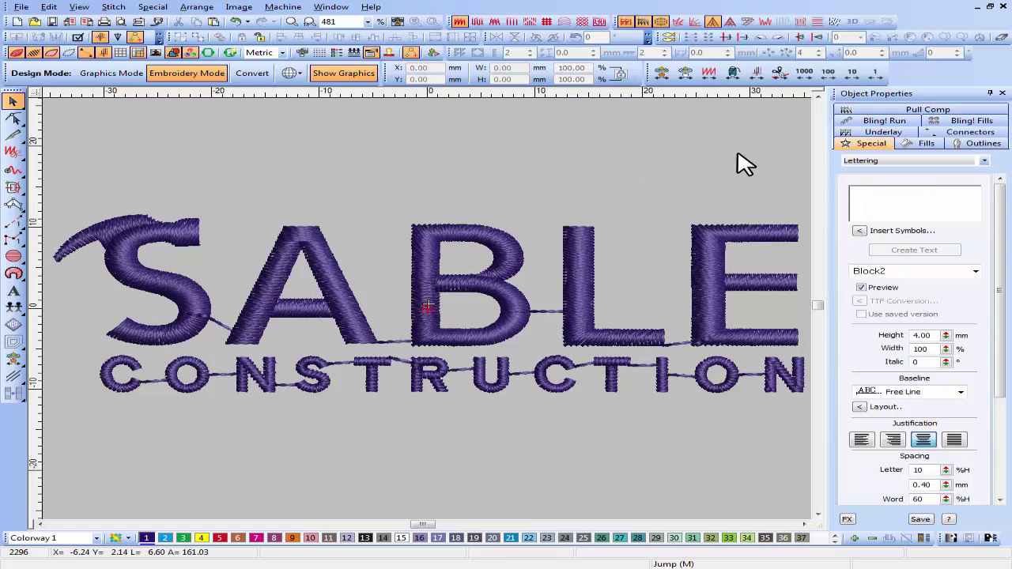
- Check the satin fill settings of the CONSTRUCTION lettering, the ABLE lettering and the hammer S in turn
click(625, 385)
click(922, 143)
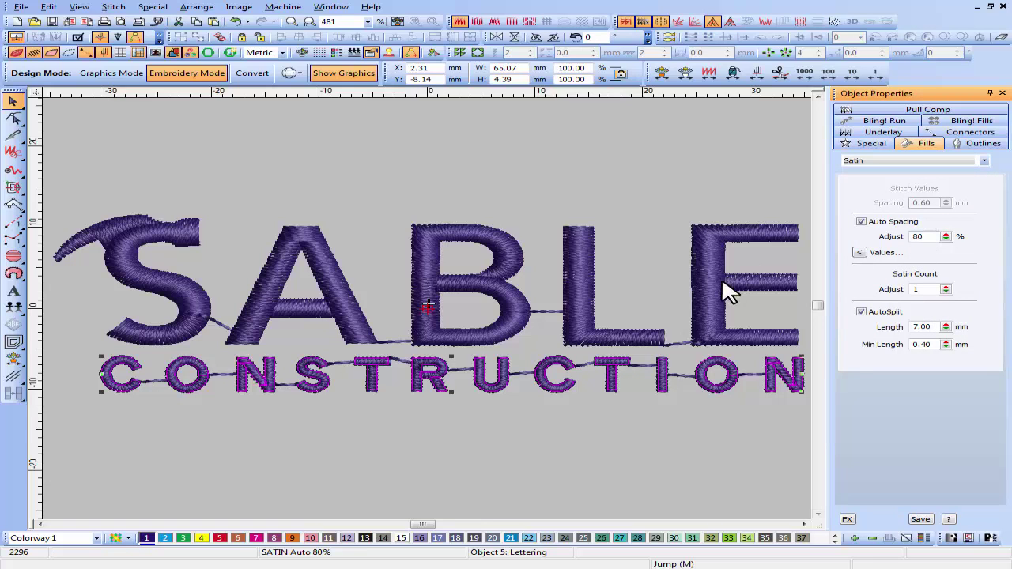
key(Escape)
click(703, 263)
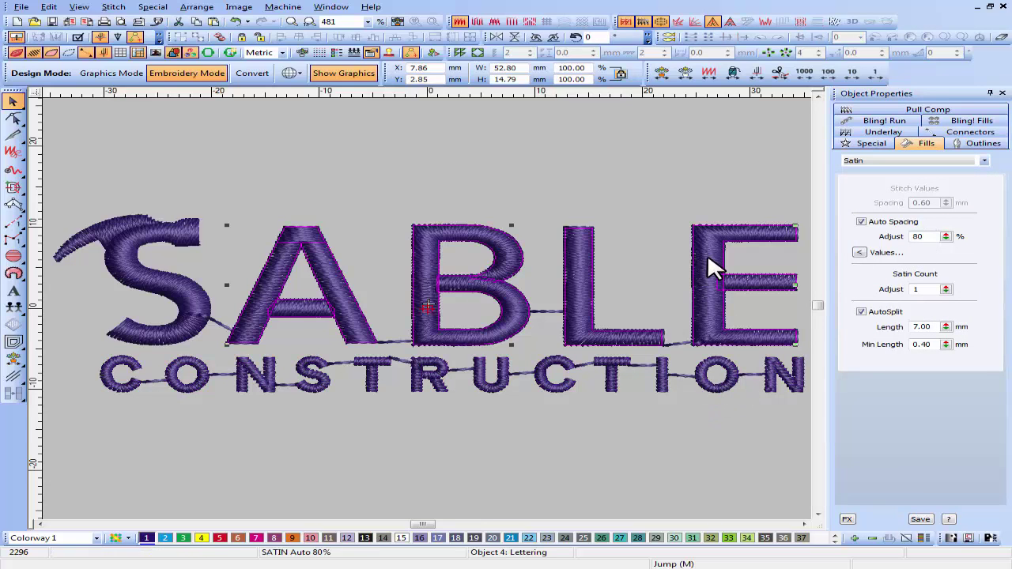
click(158, 242)
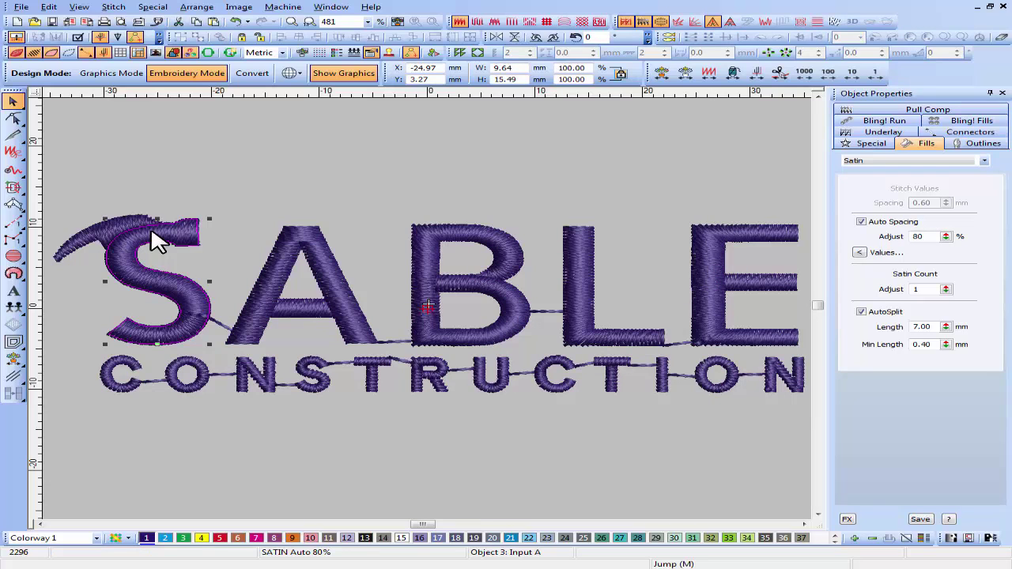
key(Escape)
- Select the whole design, review its underlay settings, and recolor all objects with red thread color 5
key(ctrl+a)
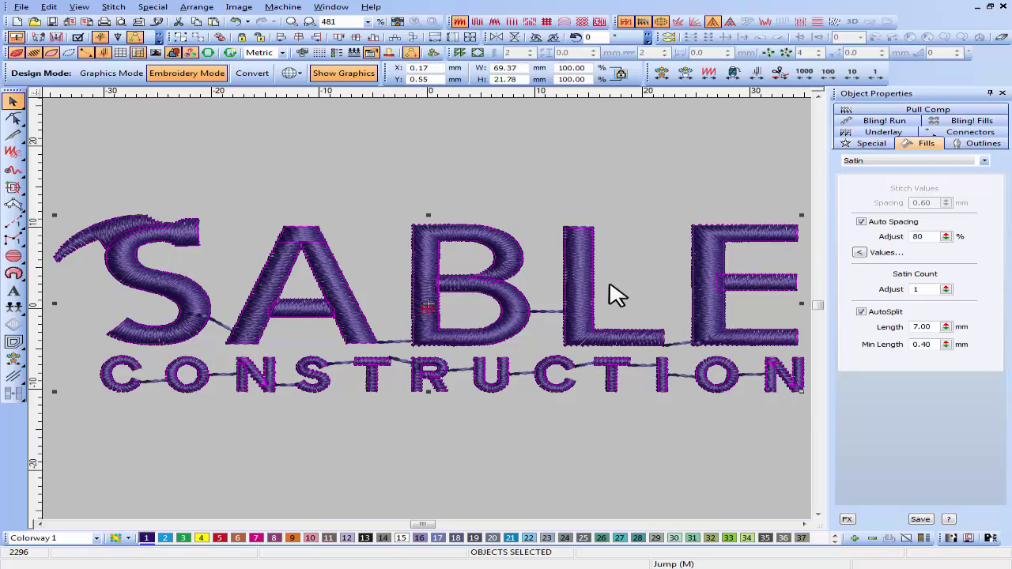
click(876, 133)
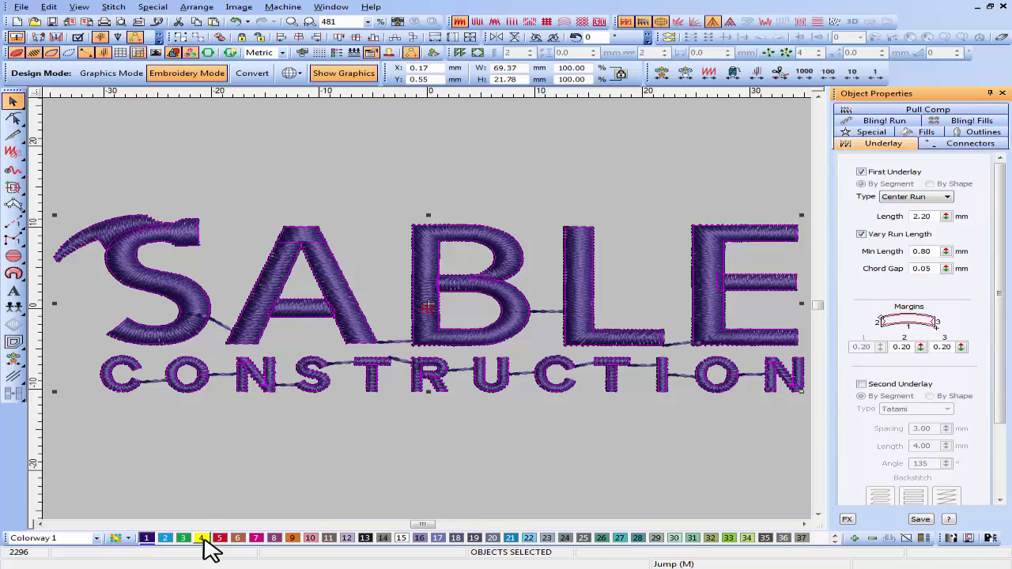
click(201, 538)
click(219, 538)
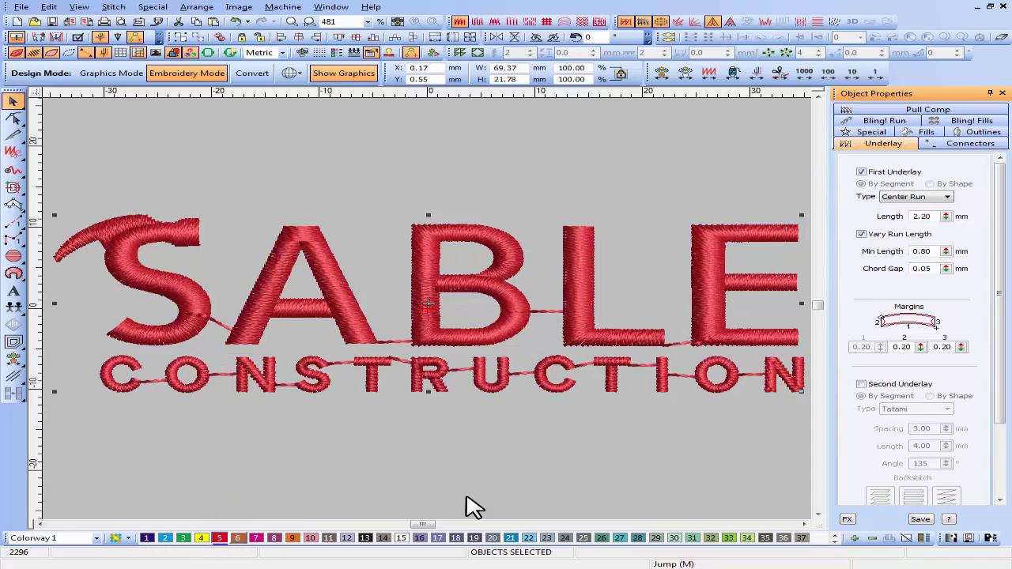
key(Escape)
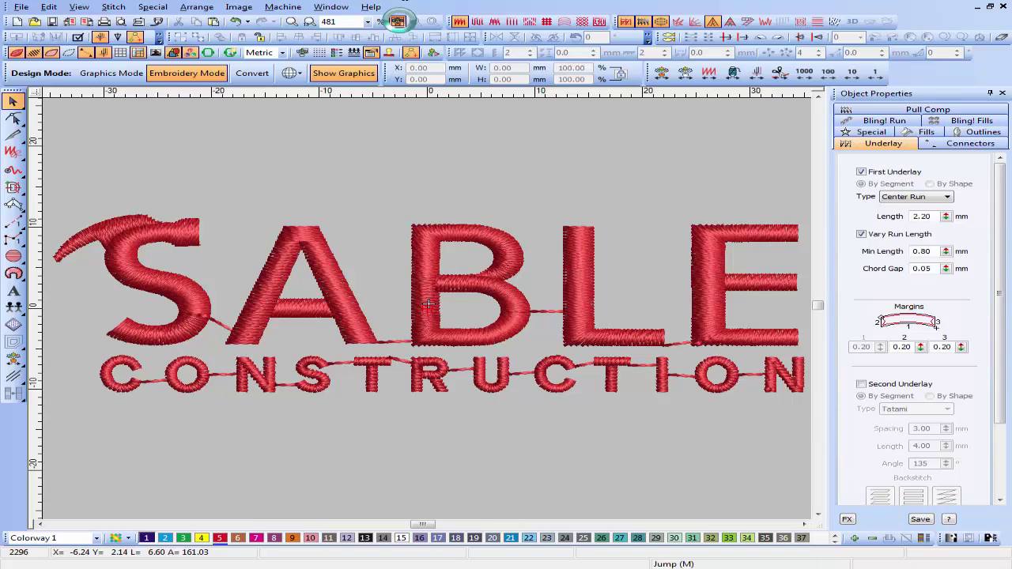
- Fit the finished logo in the view and hide the connector stitches between the letters
click(398, 21)
click(86, 53)
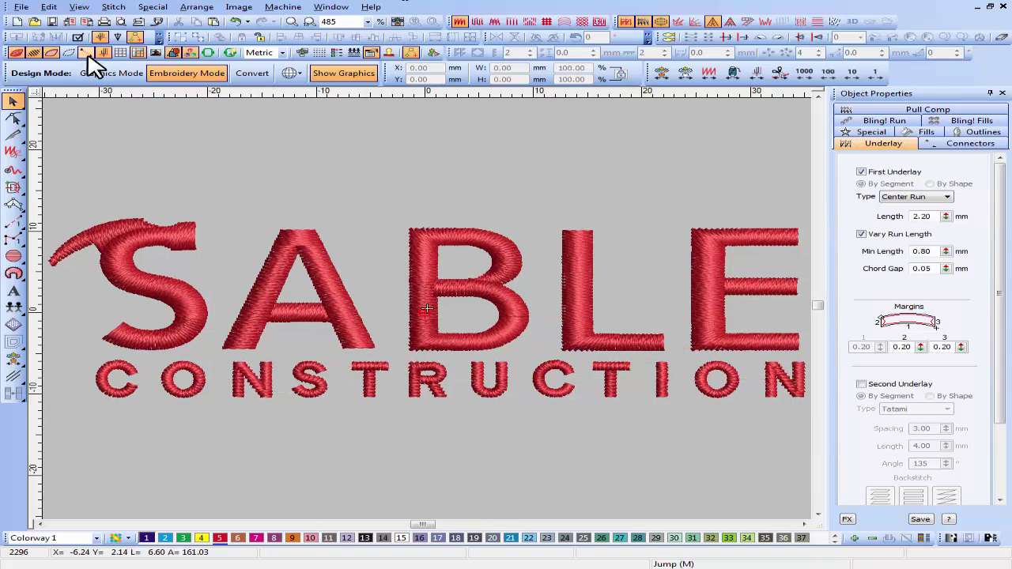